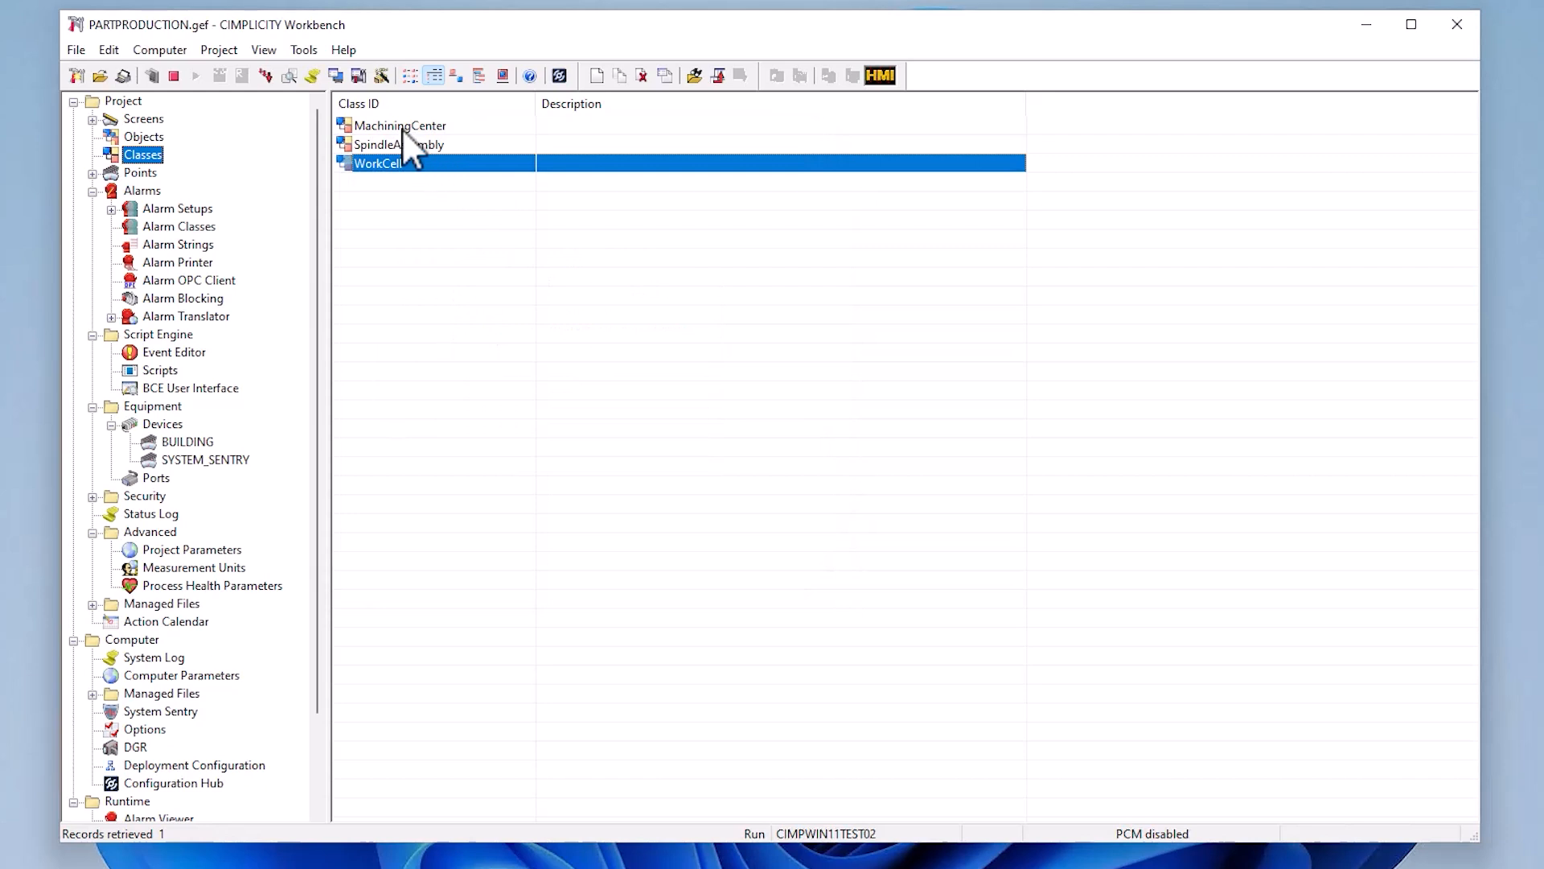
- Examine the MachiningCenter class's general settings and attributes, then inspect its CoolantTemperature data item without changing it
click(402, 129)
double_click(402, 129)
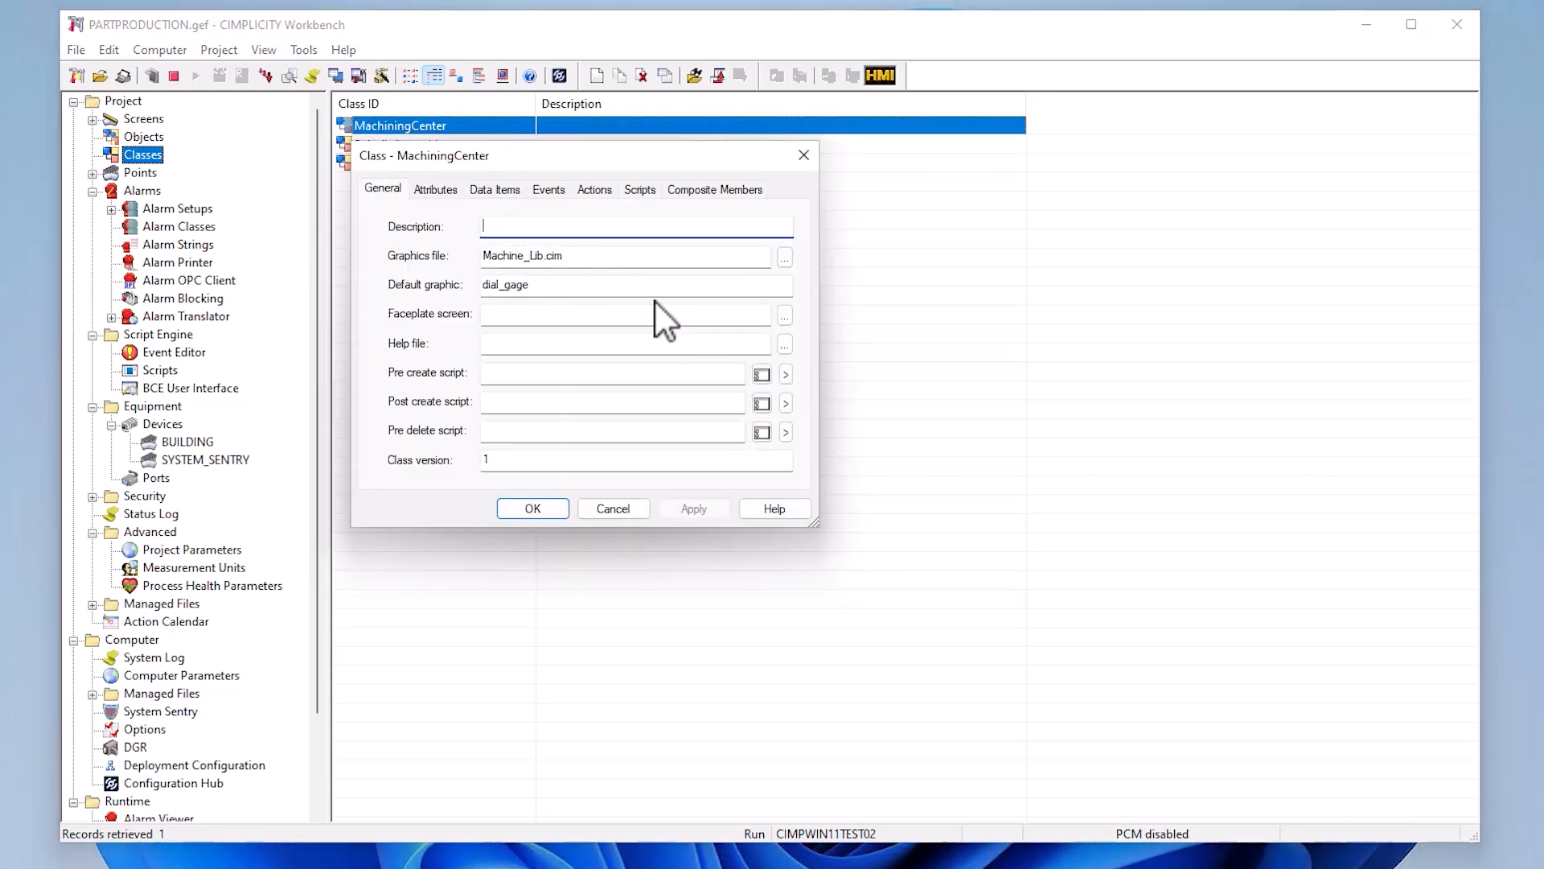
click(436, 189)
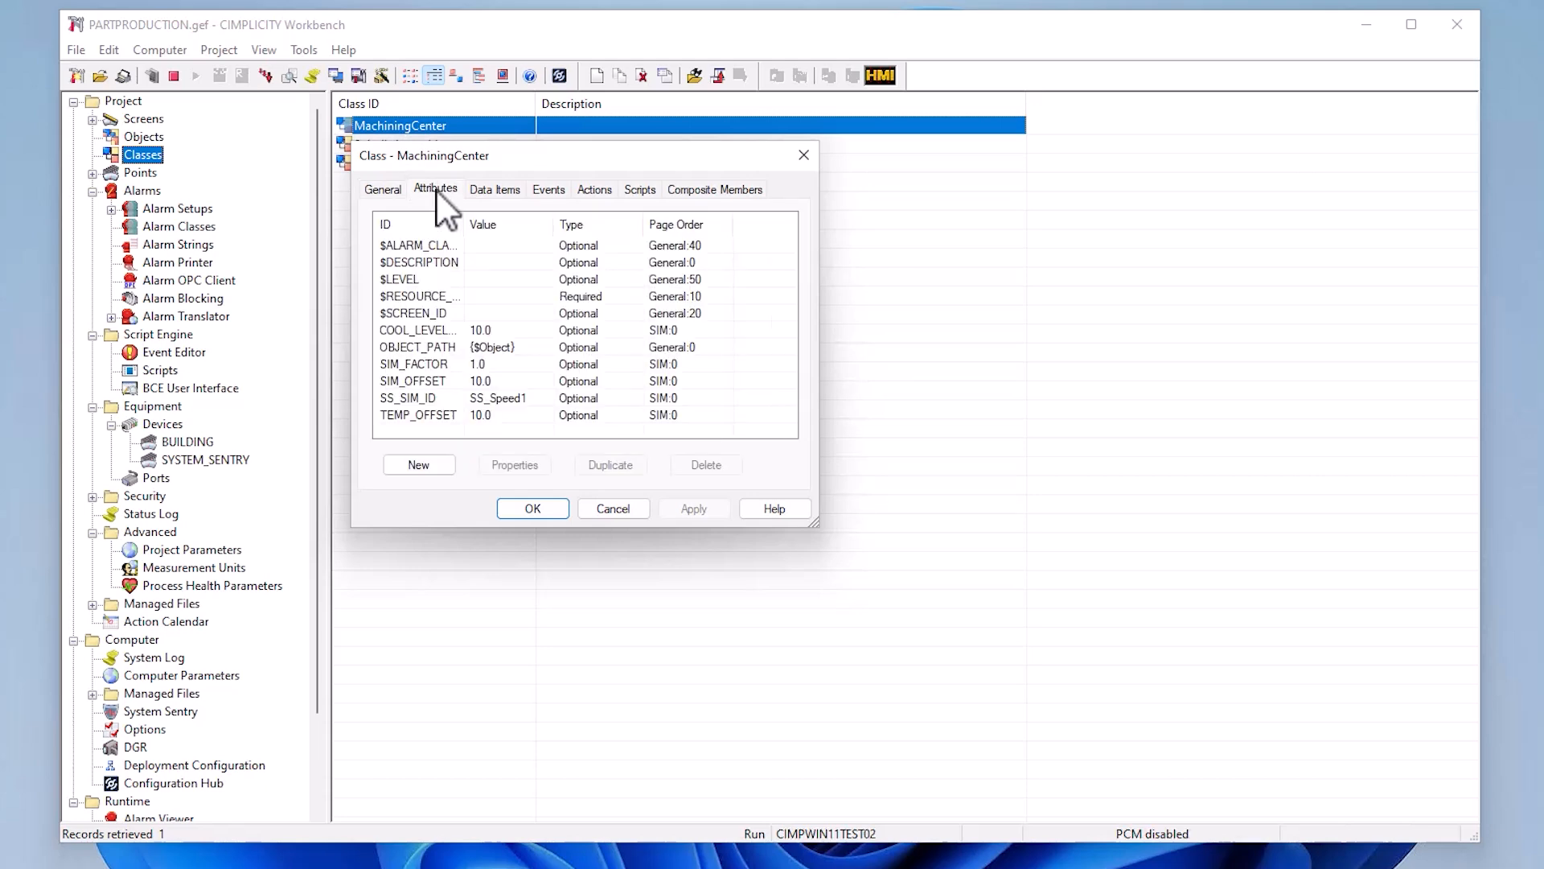
click(508, 191)
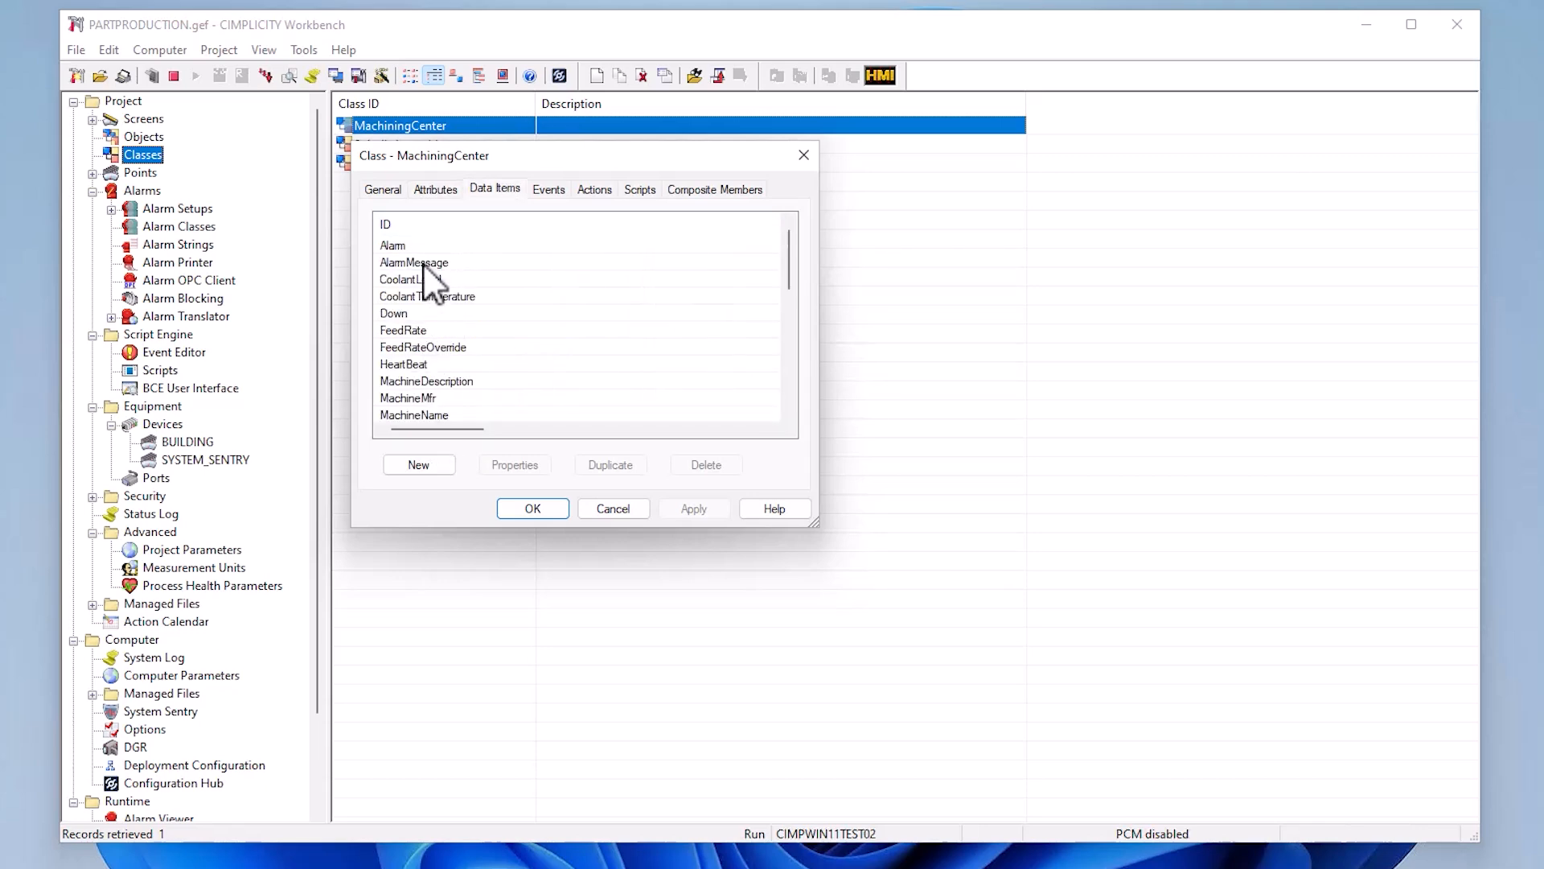
click(452, 301)
double_click(452, 300)
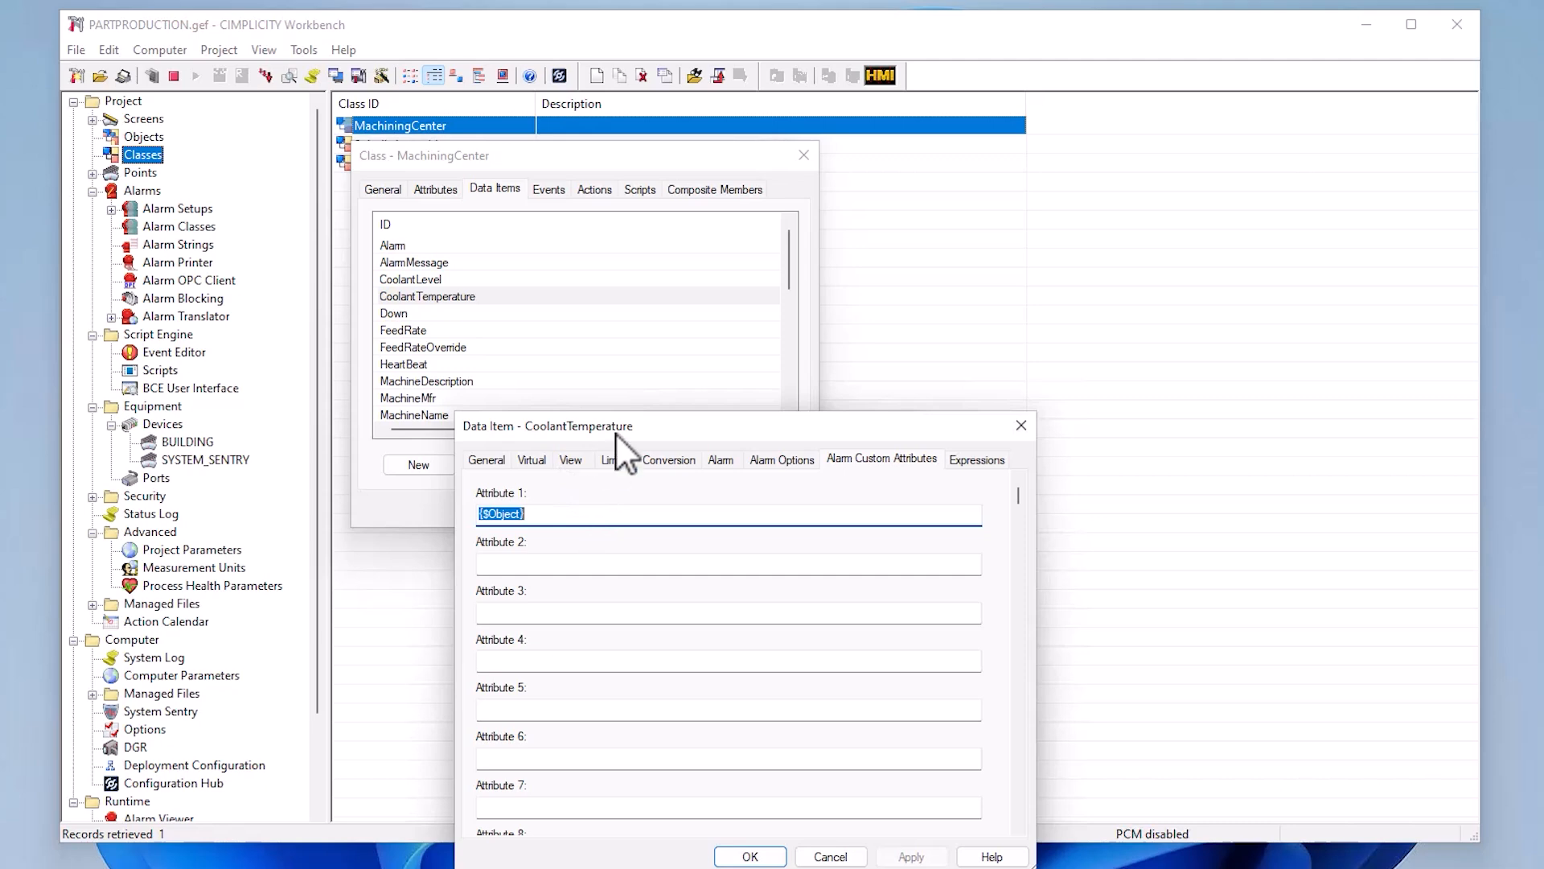
click(837, 855)
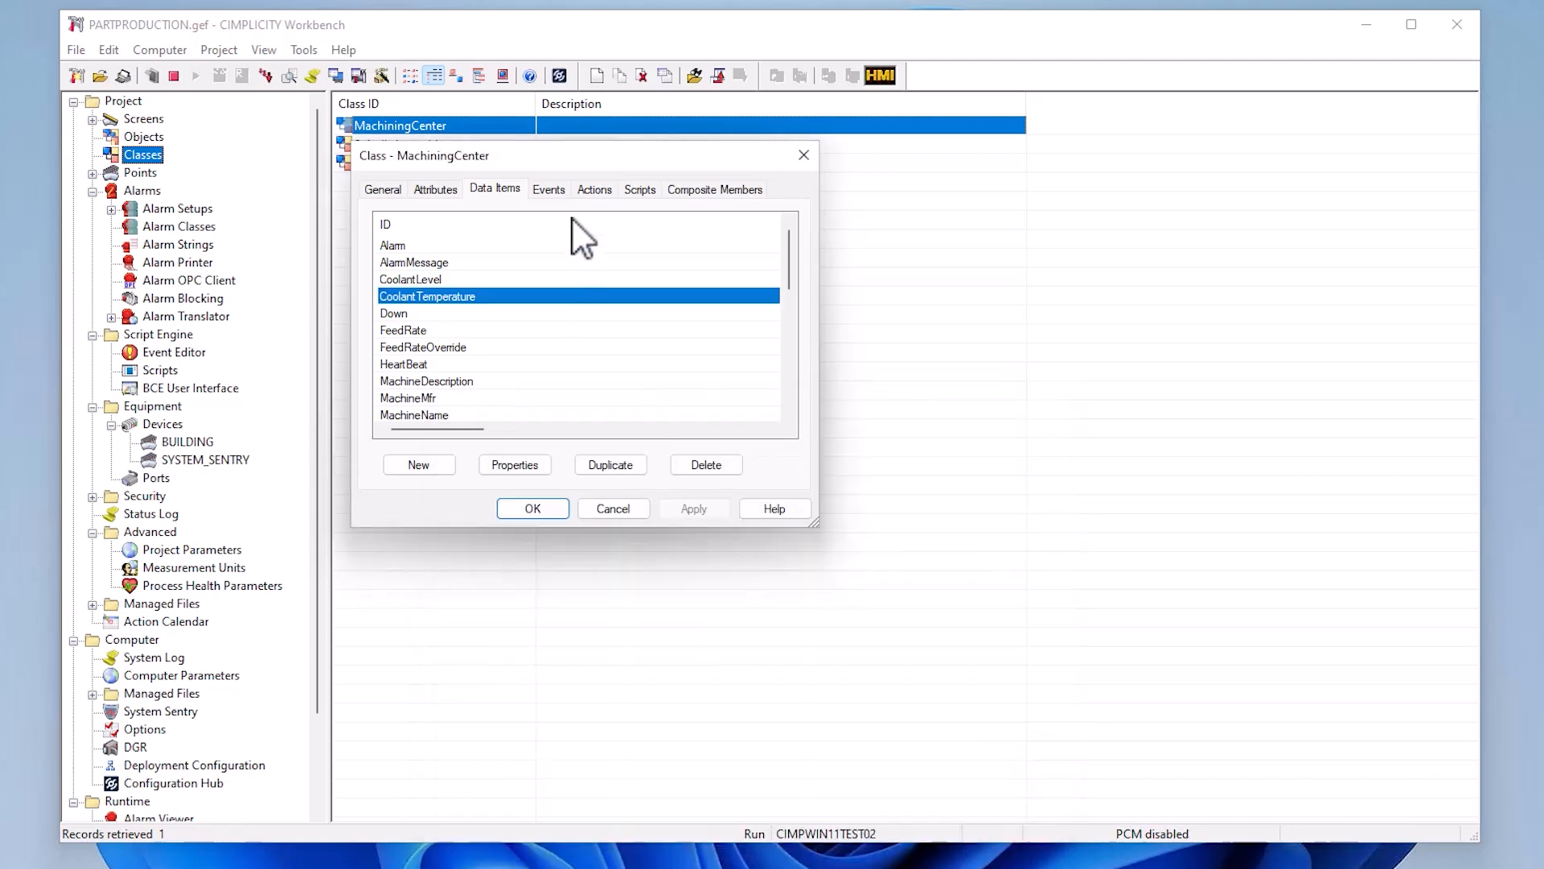
- Review the MachiningCenter class's events, actions and scripts, and close the class without saving
click(561, 191)
click(597, 193)
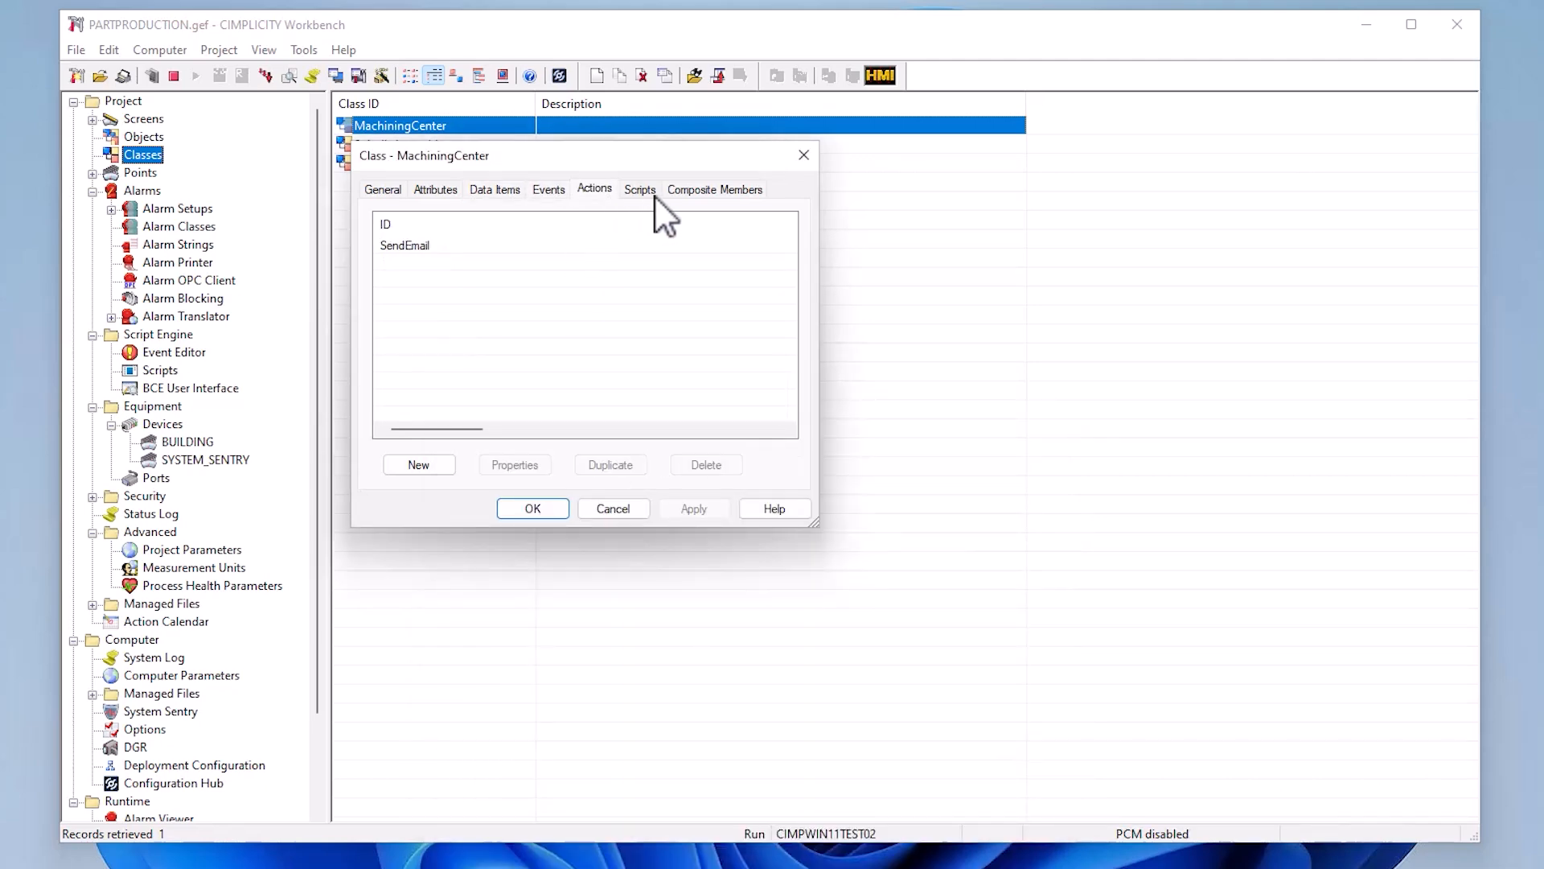
click(653, 196)
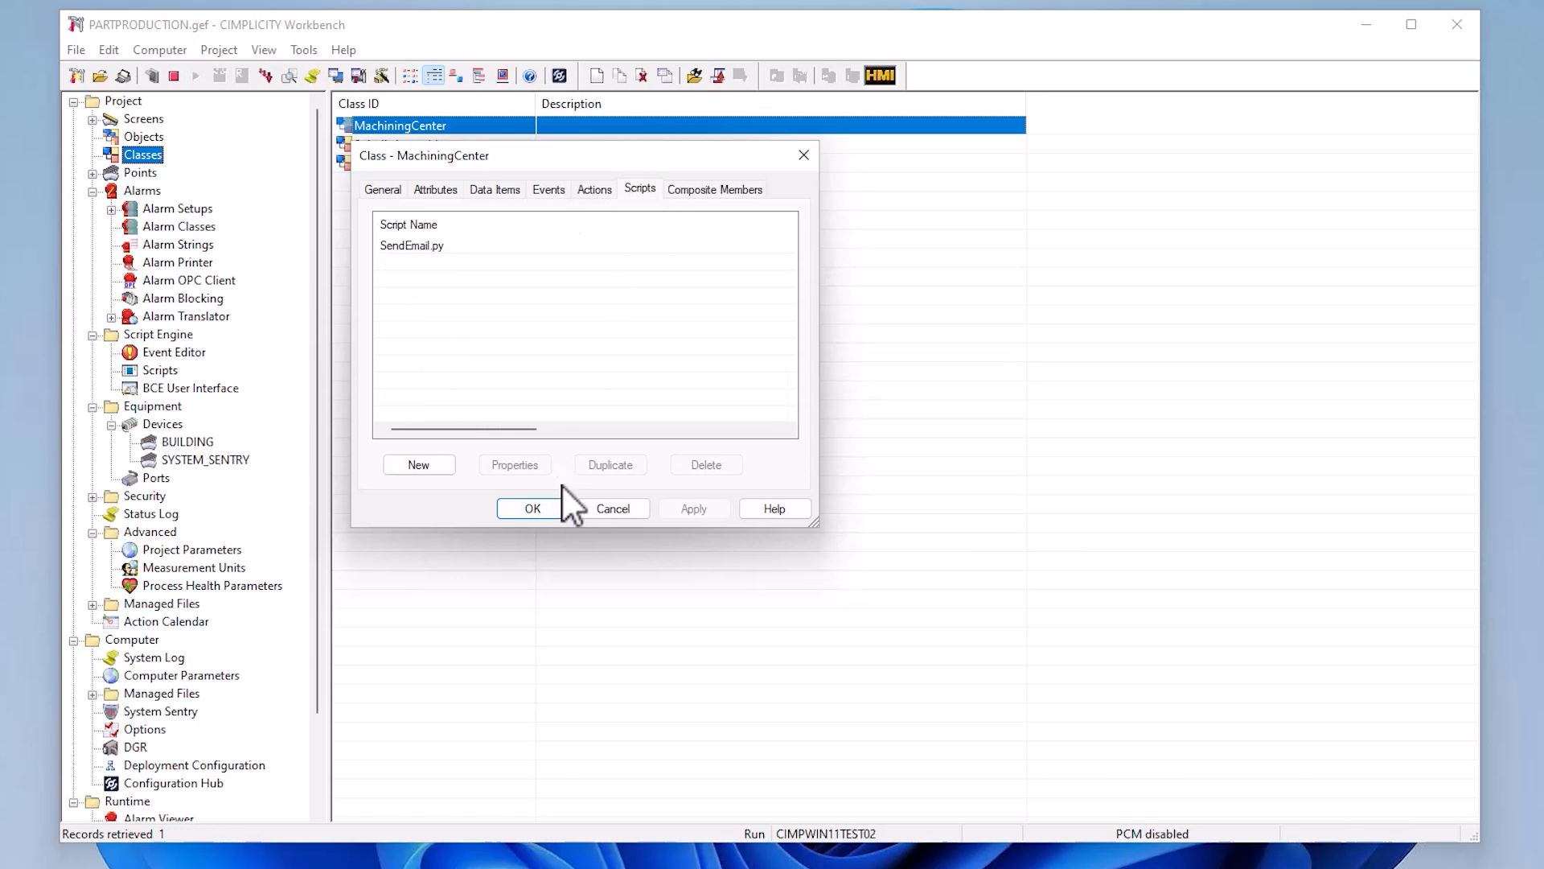
click(596, 505)
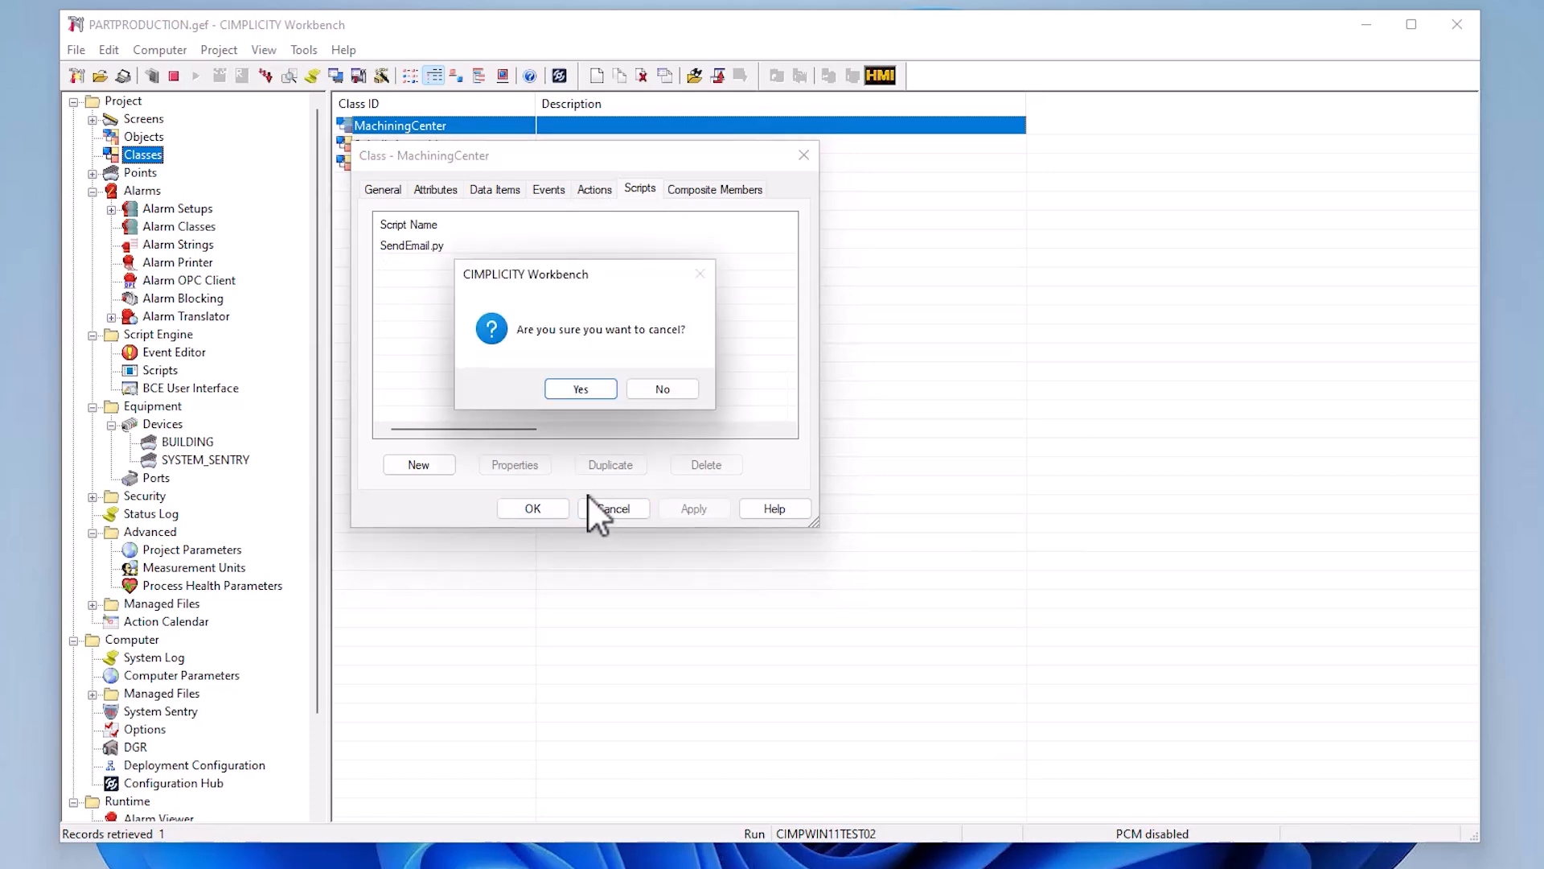
click(567, 388)
- View the project's object hierarchy, looking at the machines inside RotorMachiningWorkCell
click(150, 140)
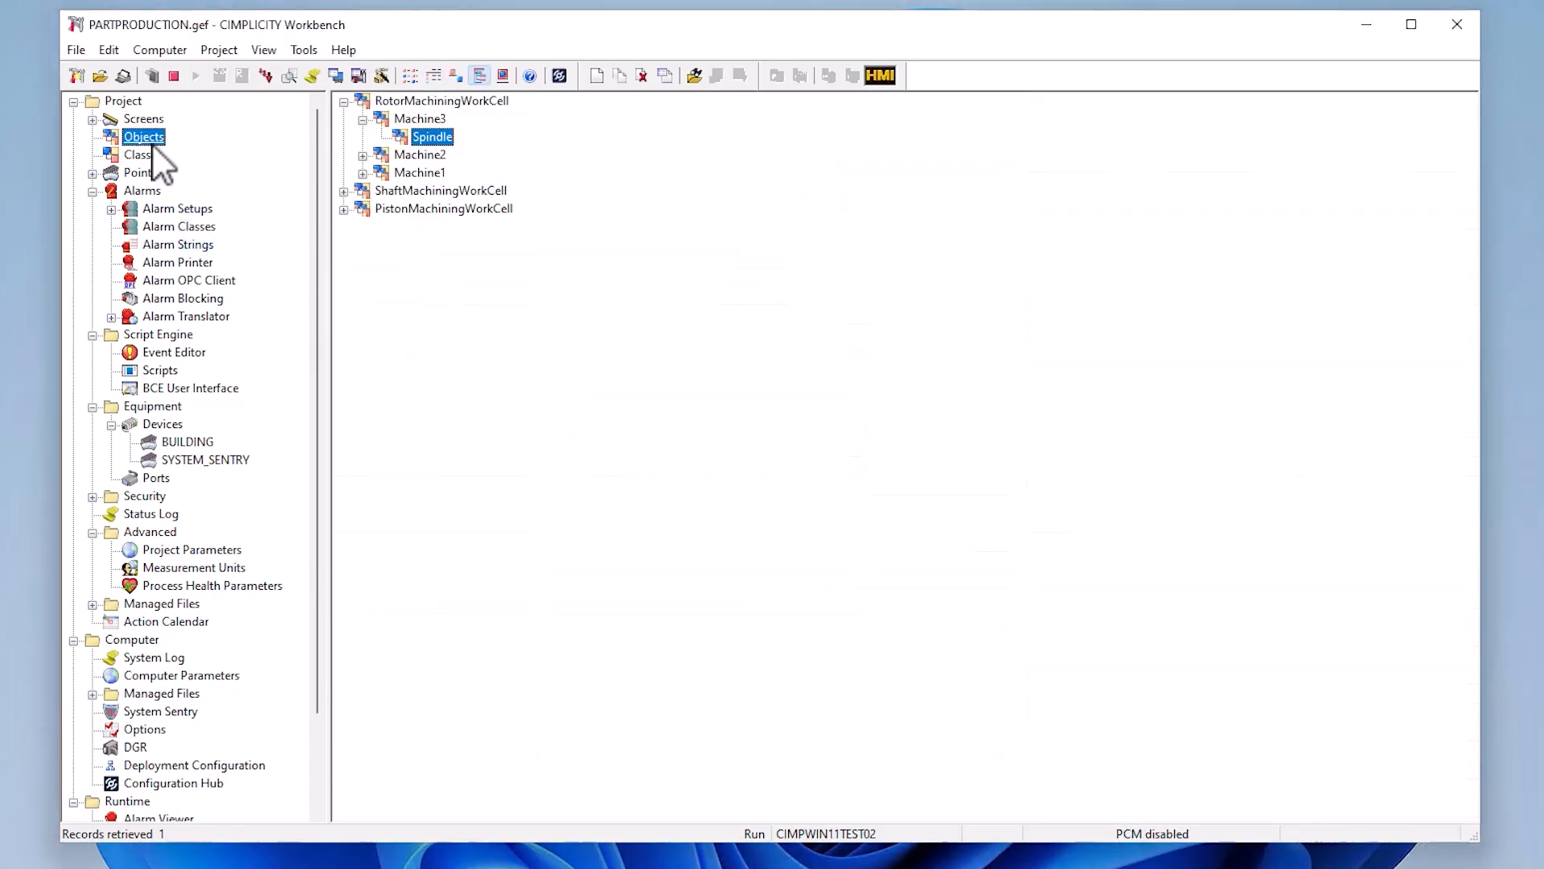
click(344, 101)
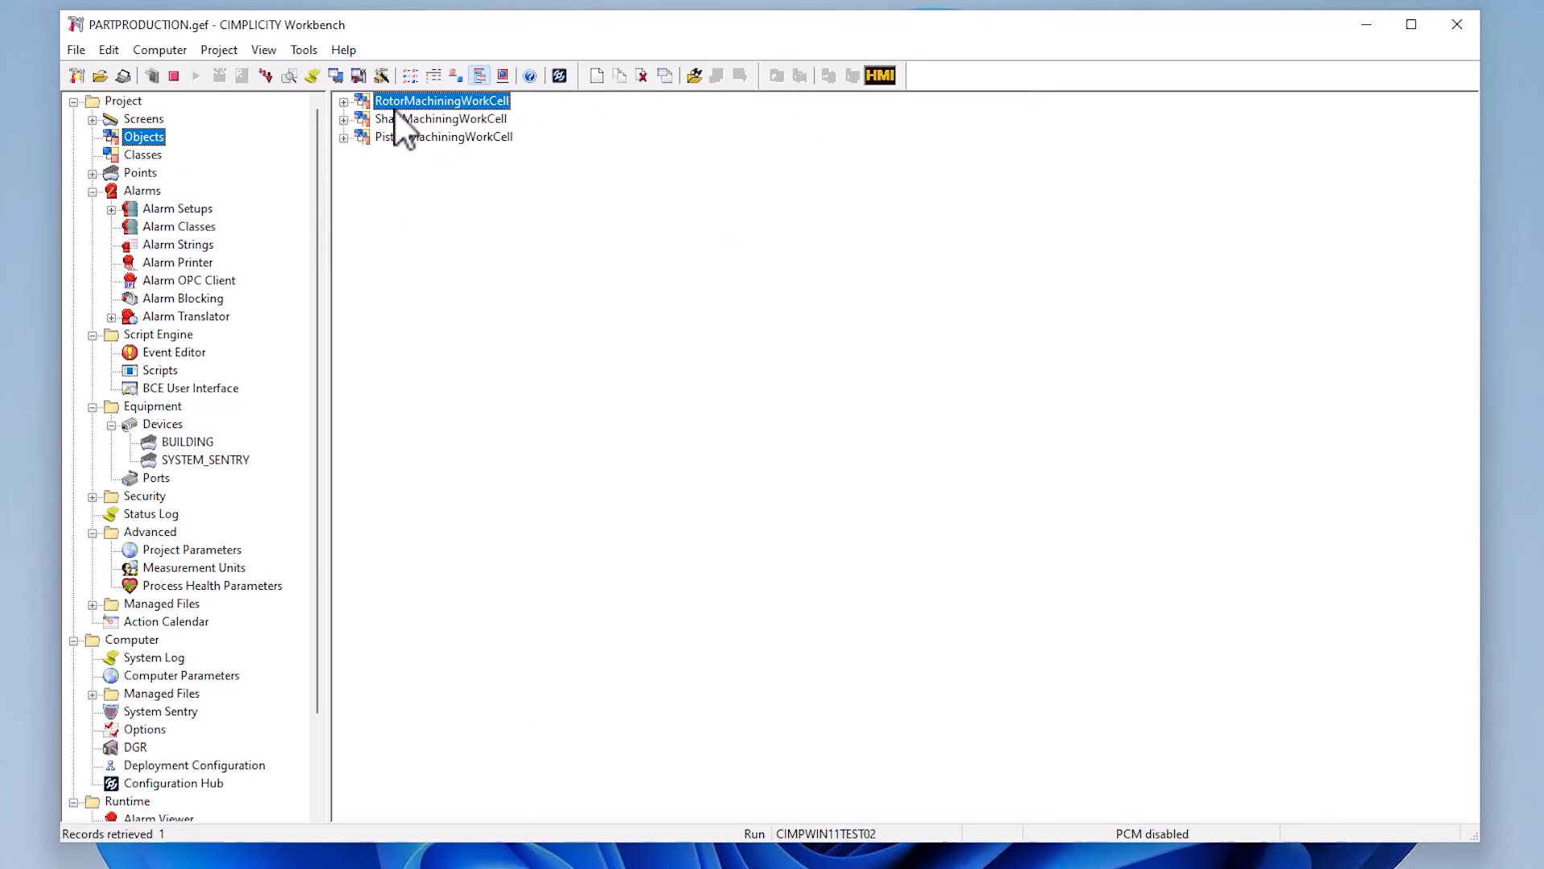
click(344, 101)
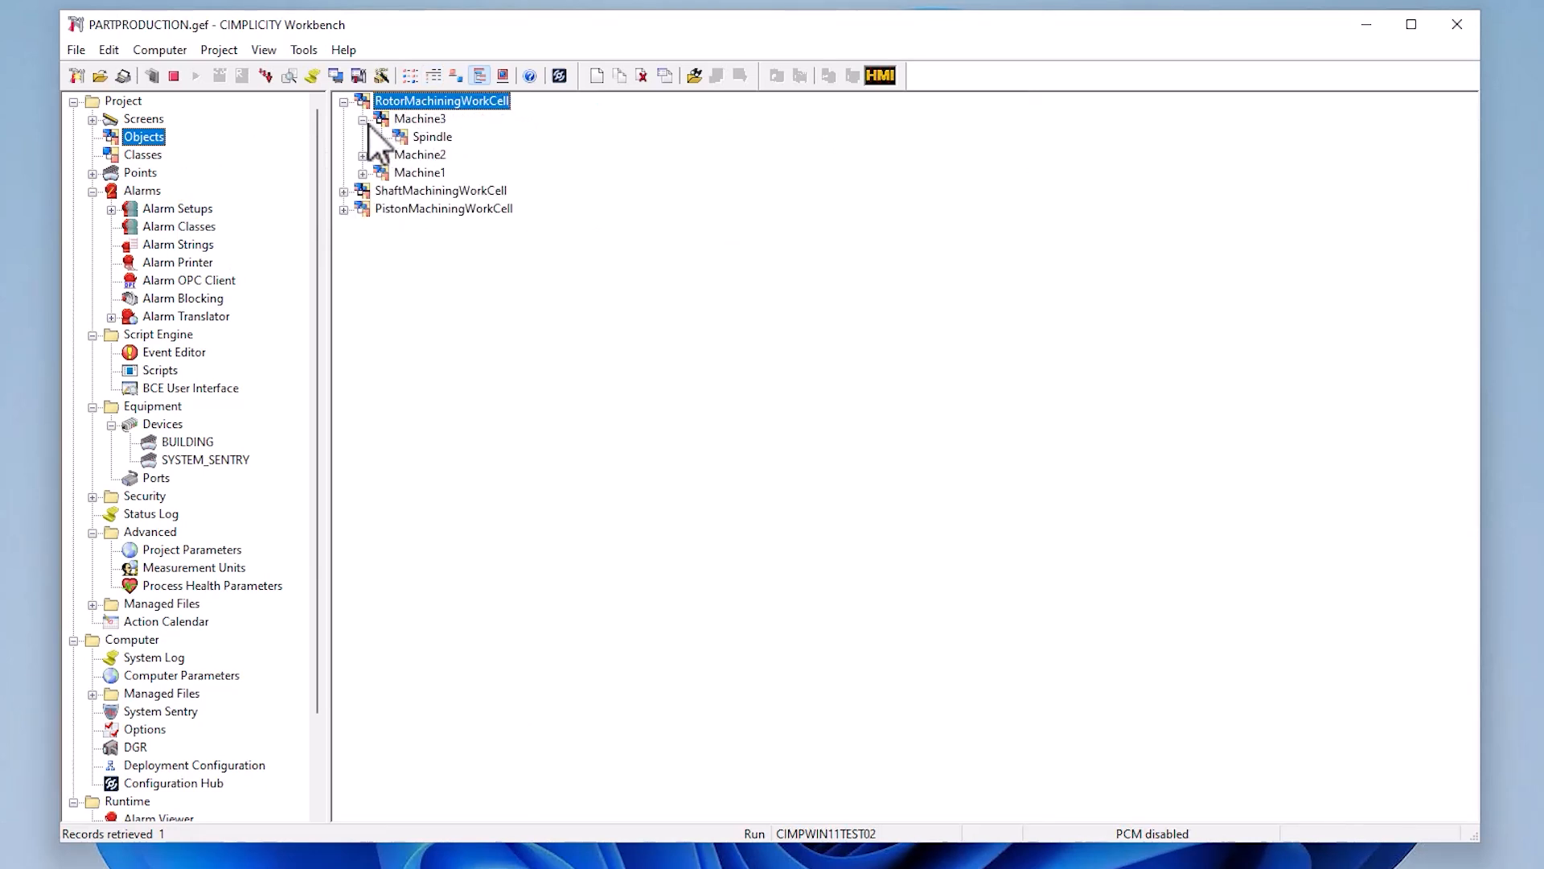
click(366, 122)
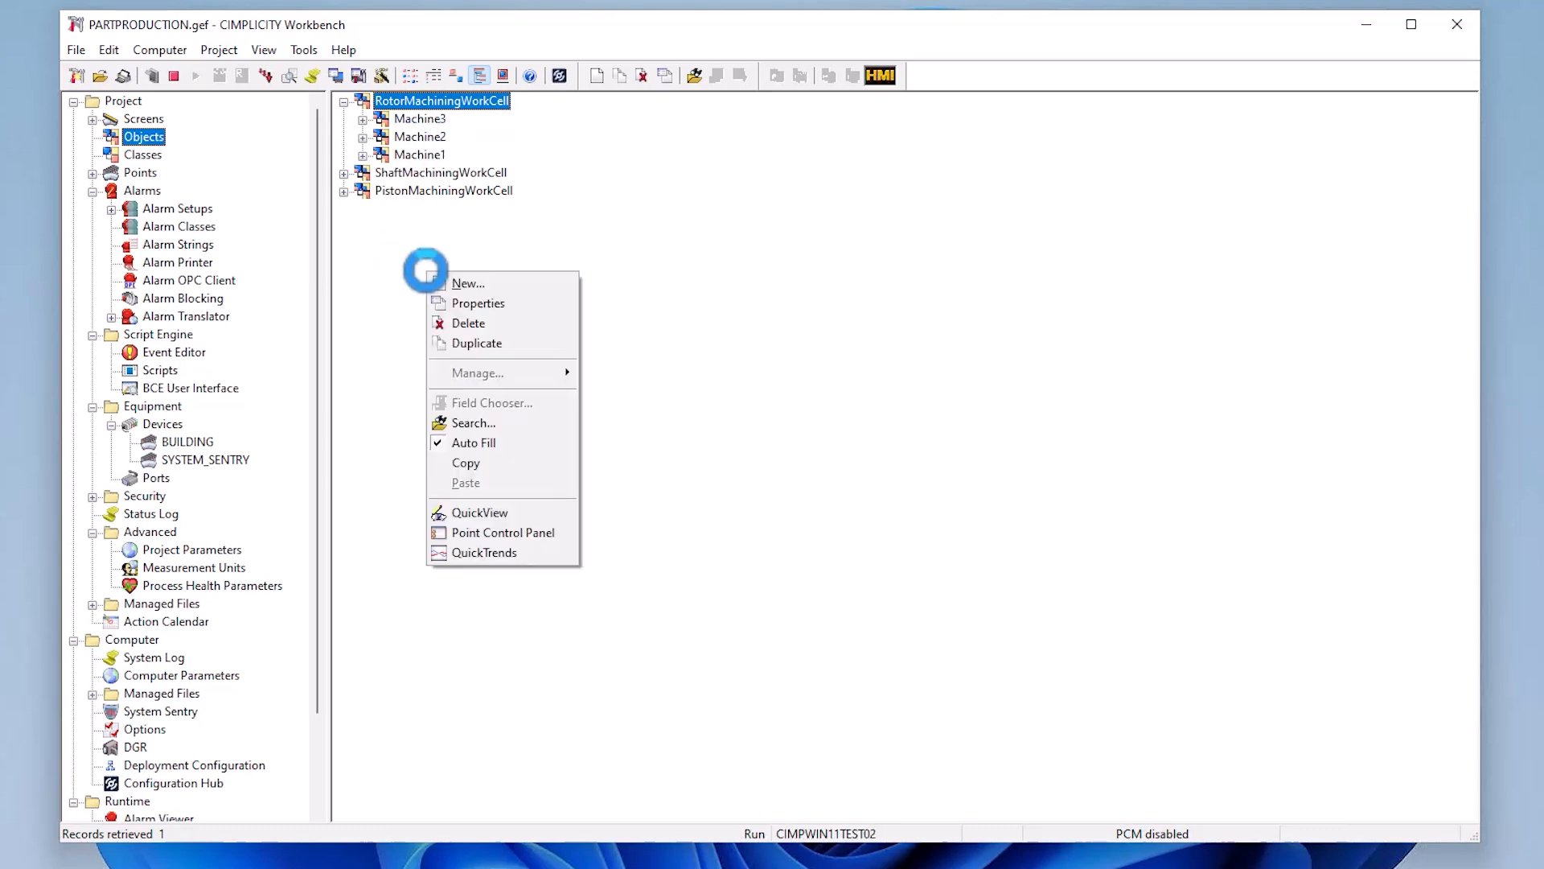
- Create a new object with the ID NewWorkCell based on the WorkCell class
click(449, 283)
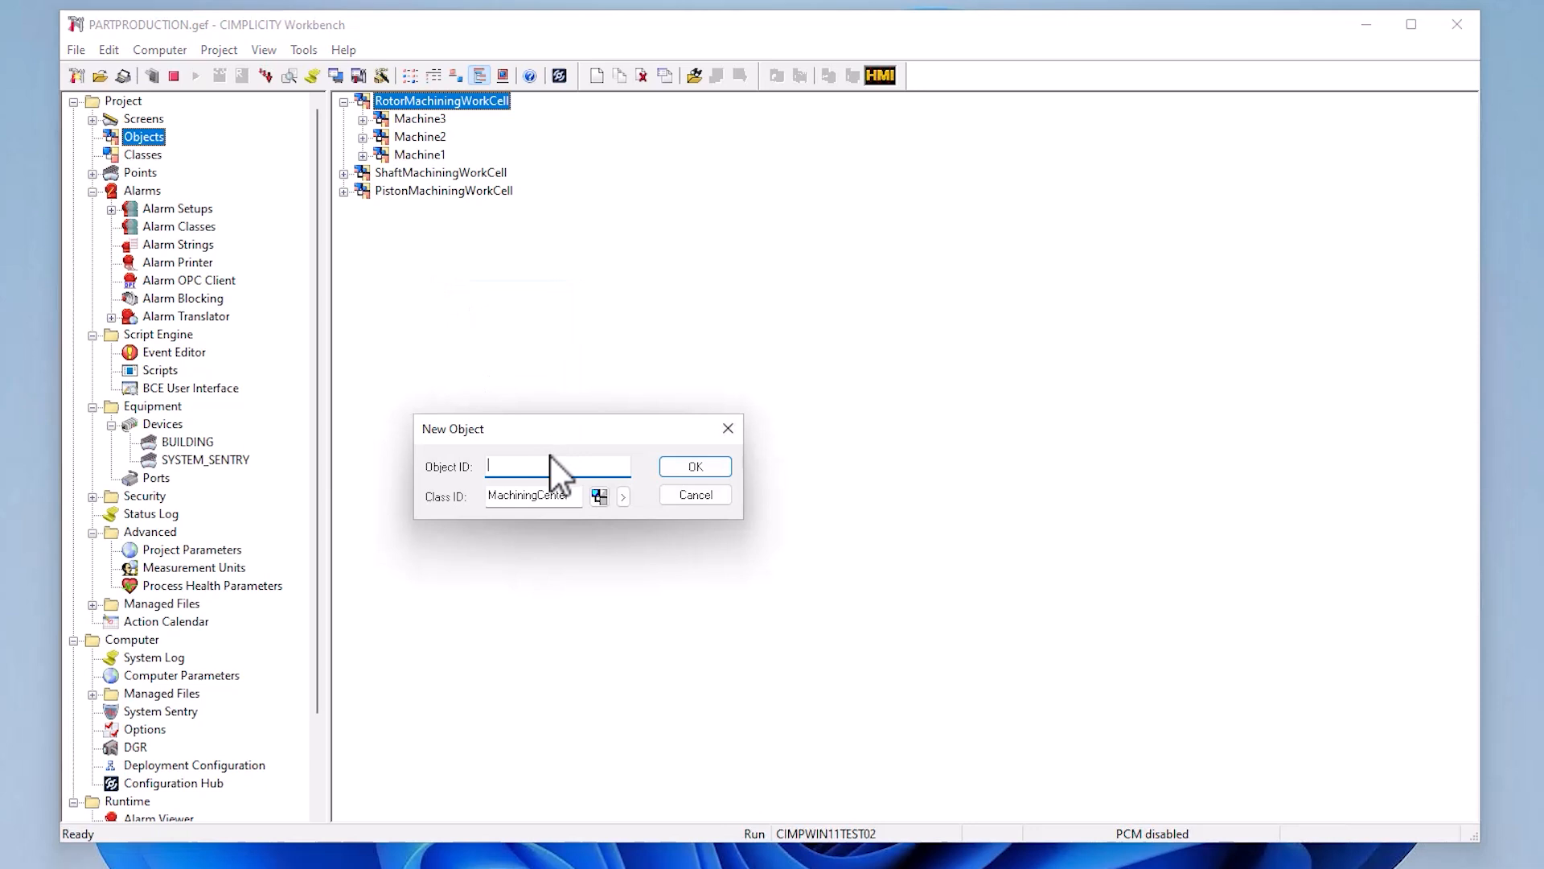
text(NewWorkCell)
click(622, 498)
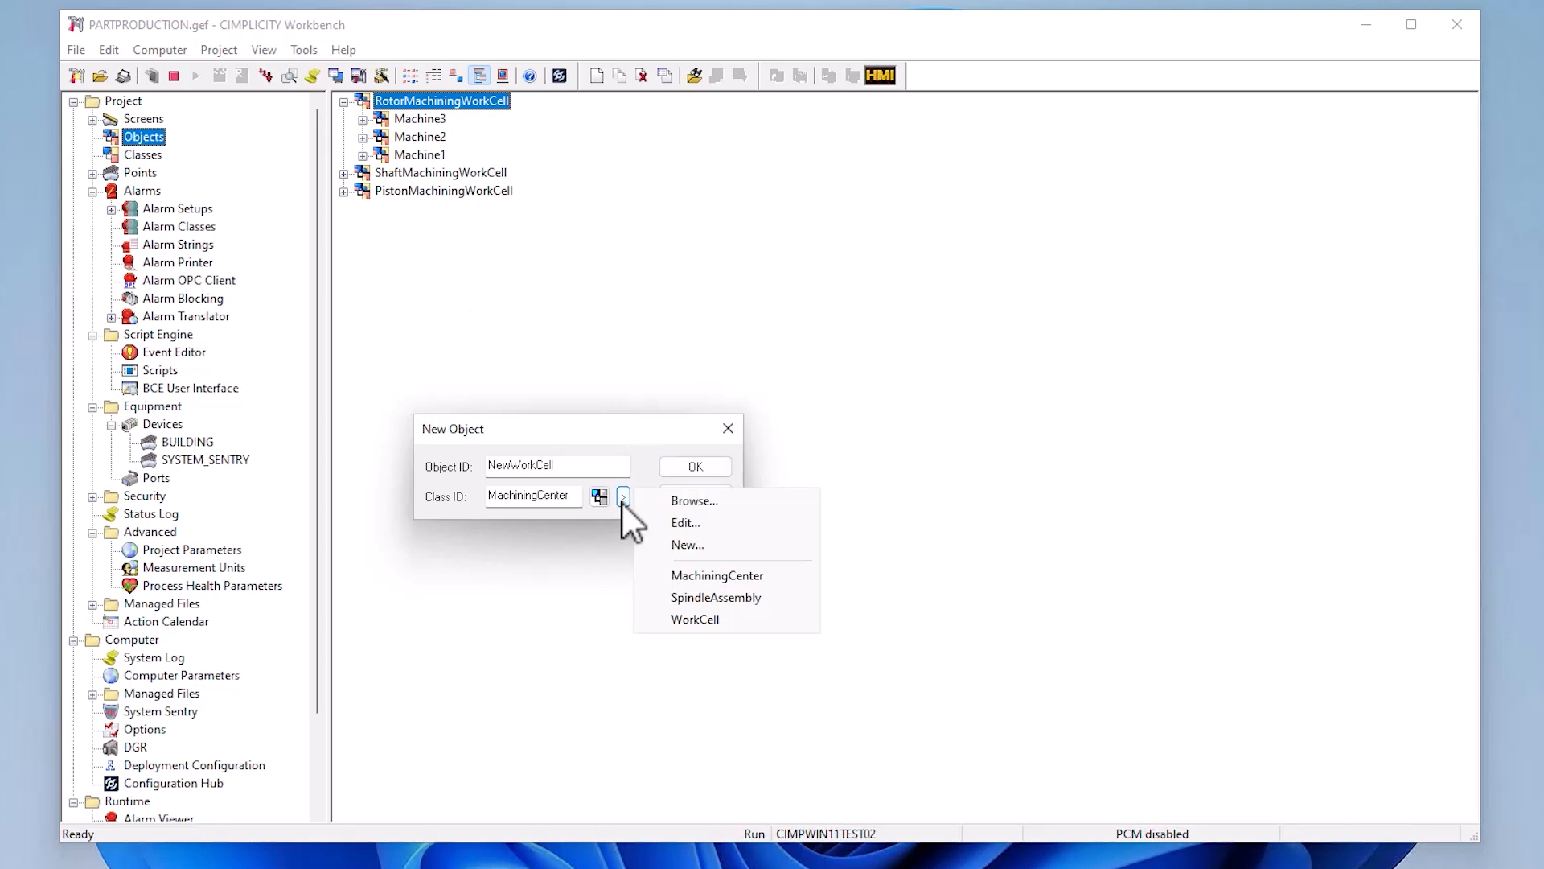
click(731, 624)
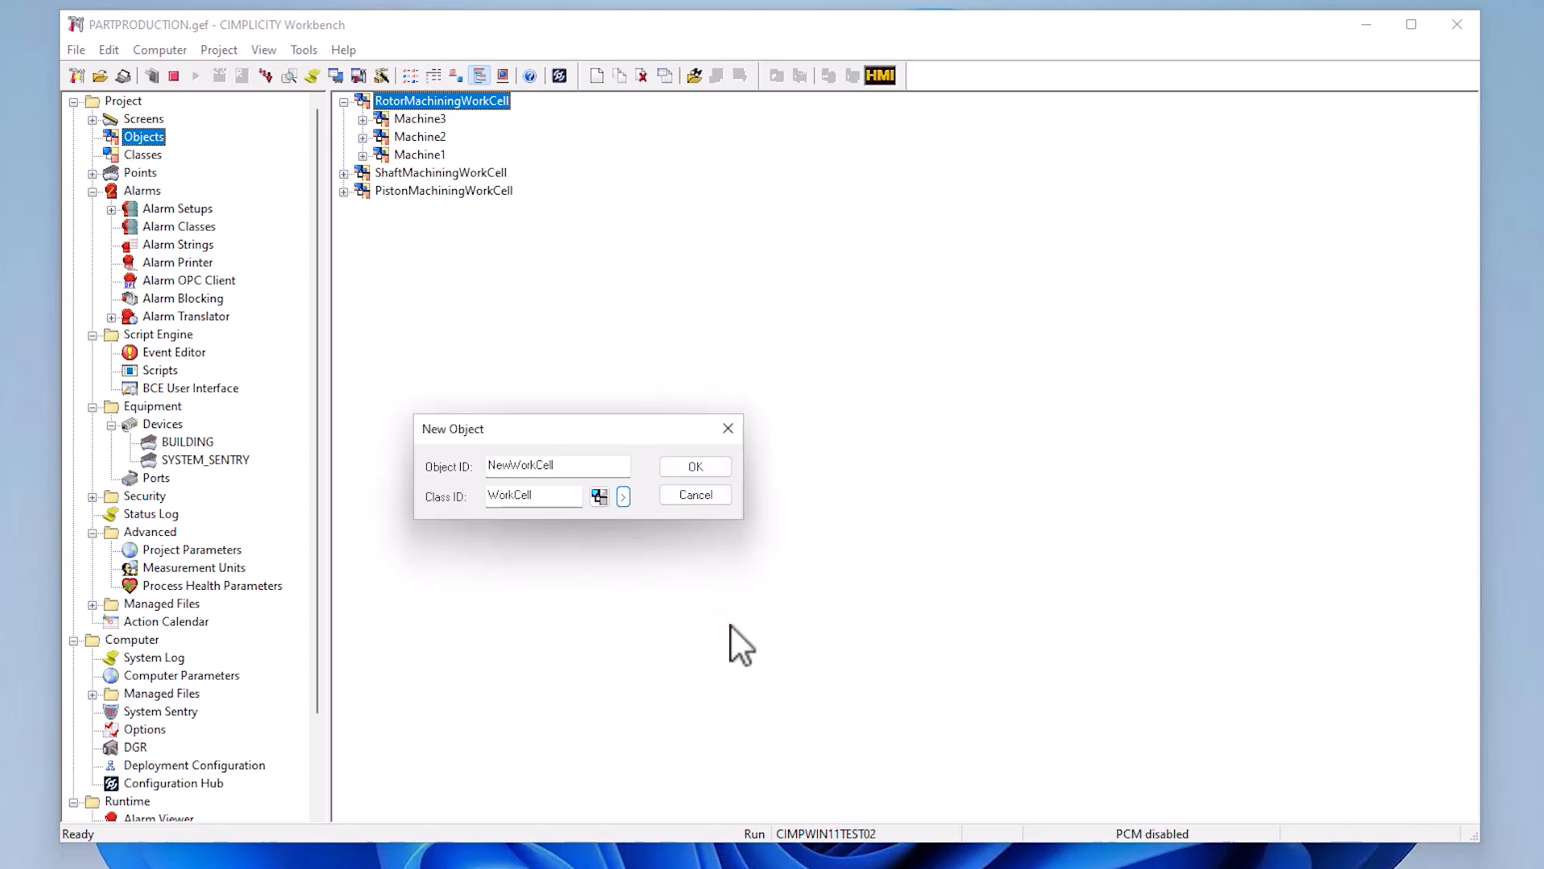
click(696, 467)
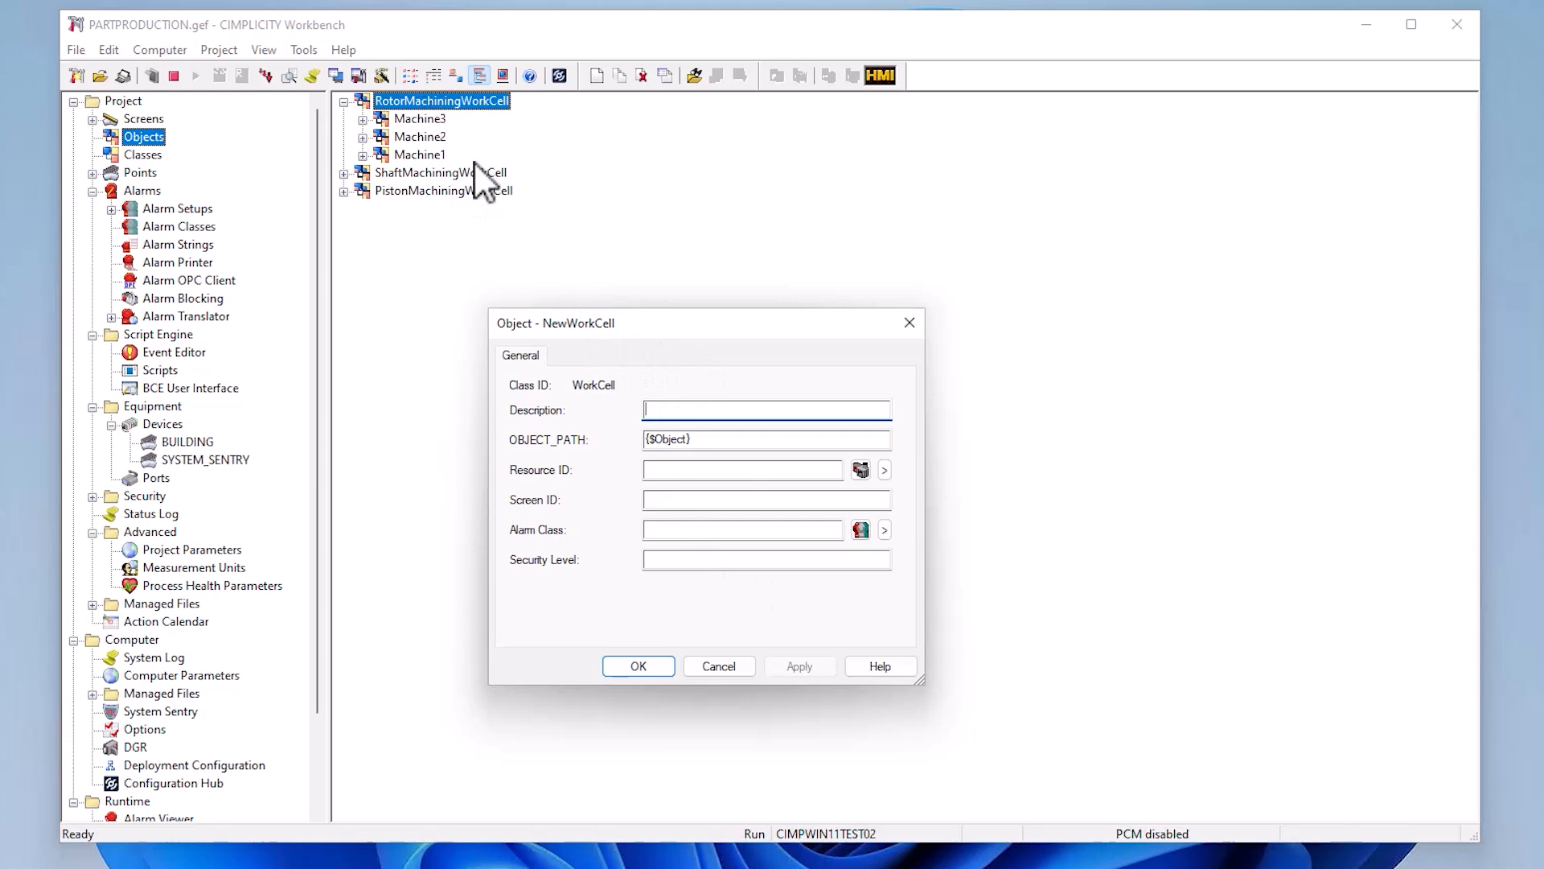
- Assign the resource $MAC_FR to the NewWorkCell object and save it
click(660, 666)
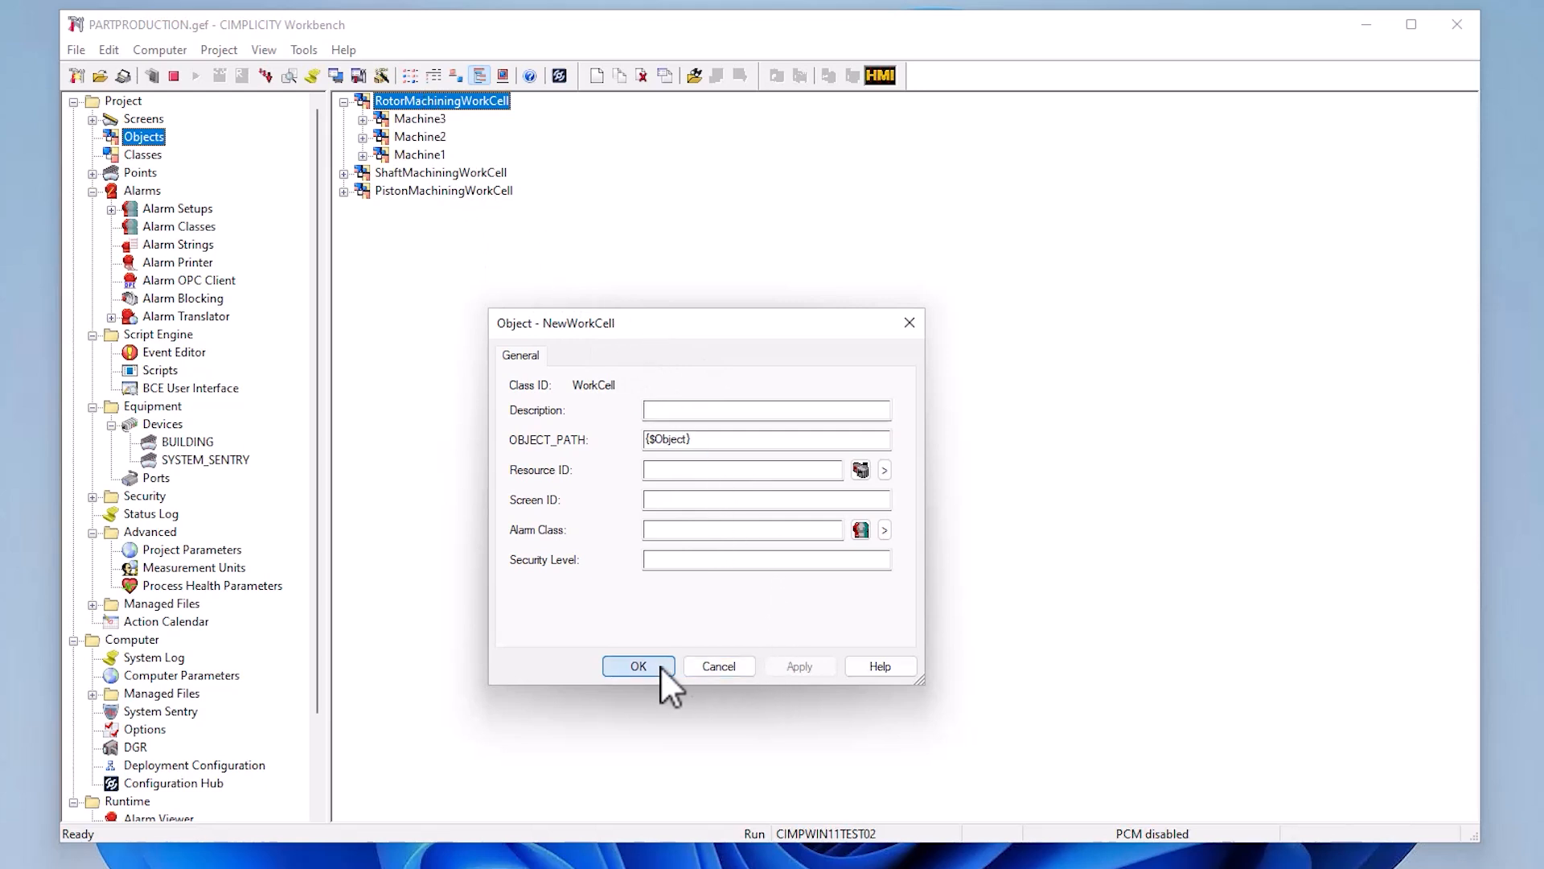
click(765, 550)
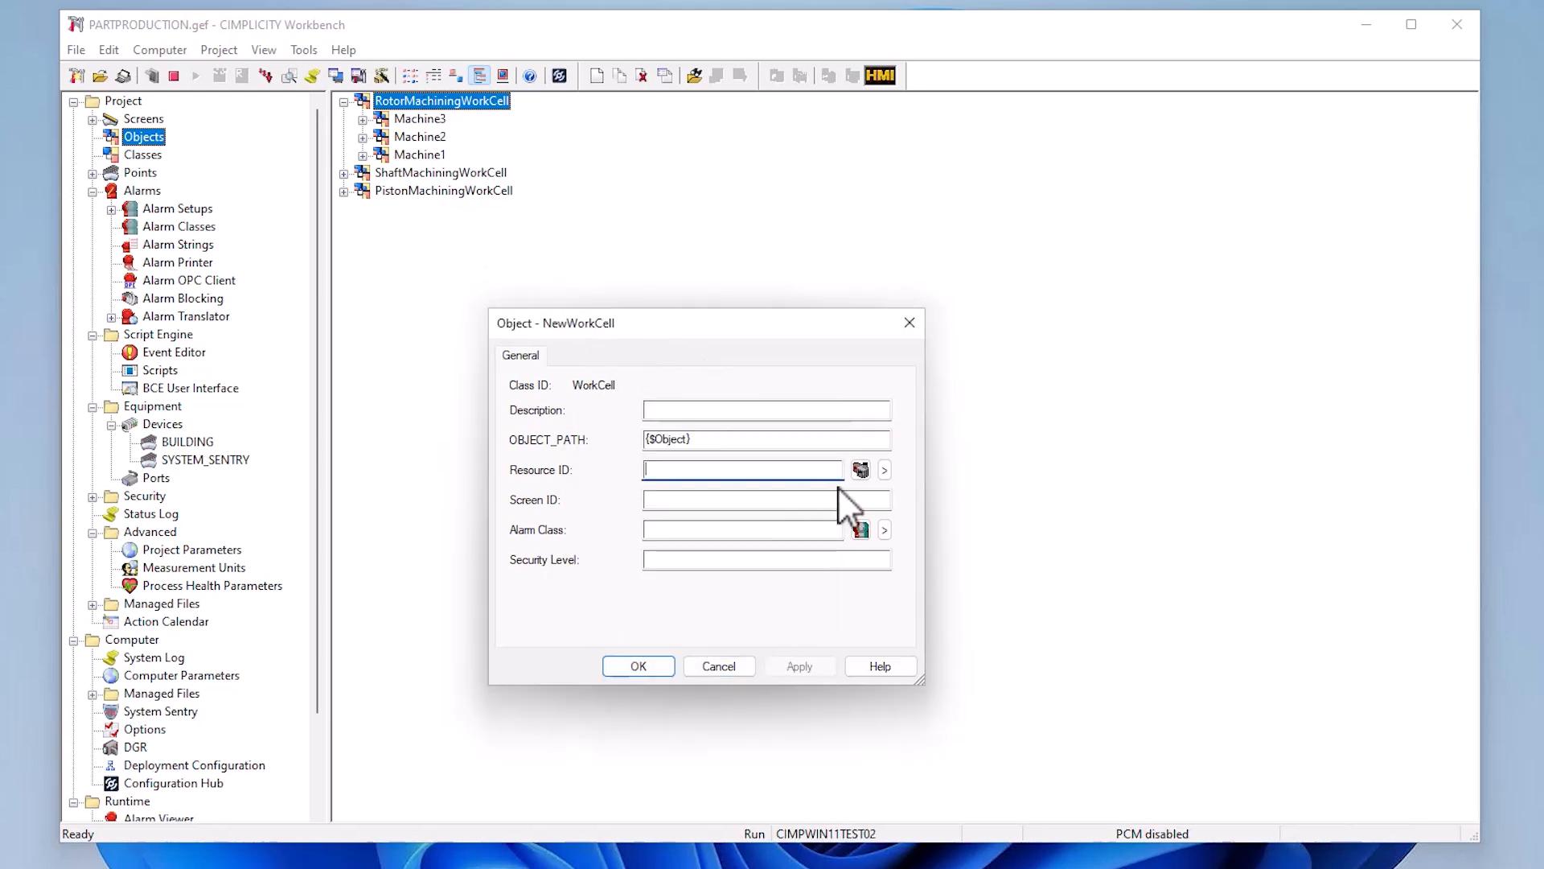
click(884, 470)
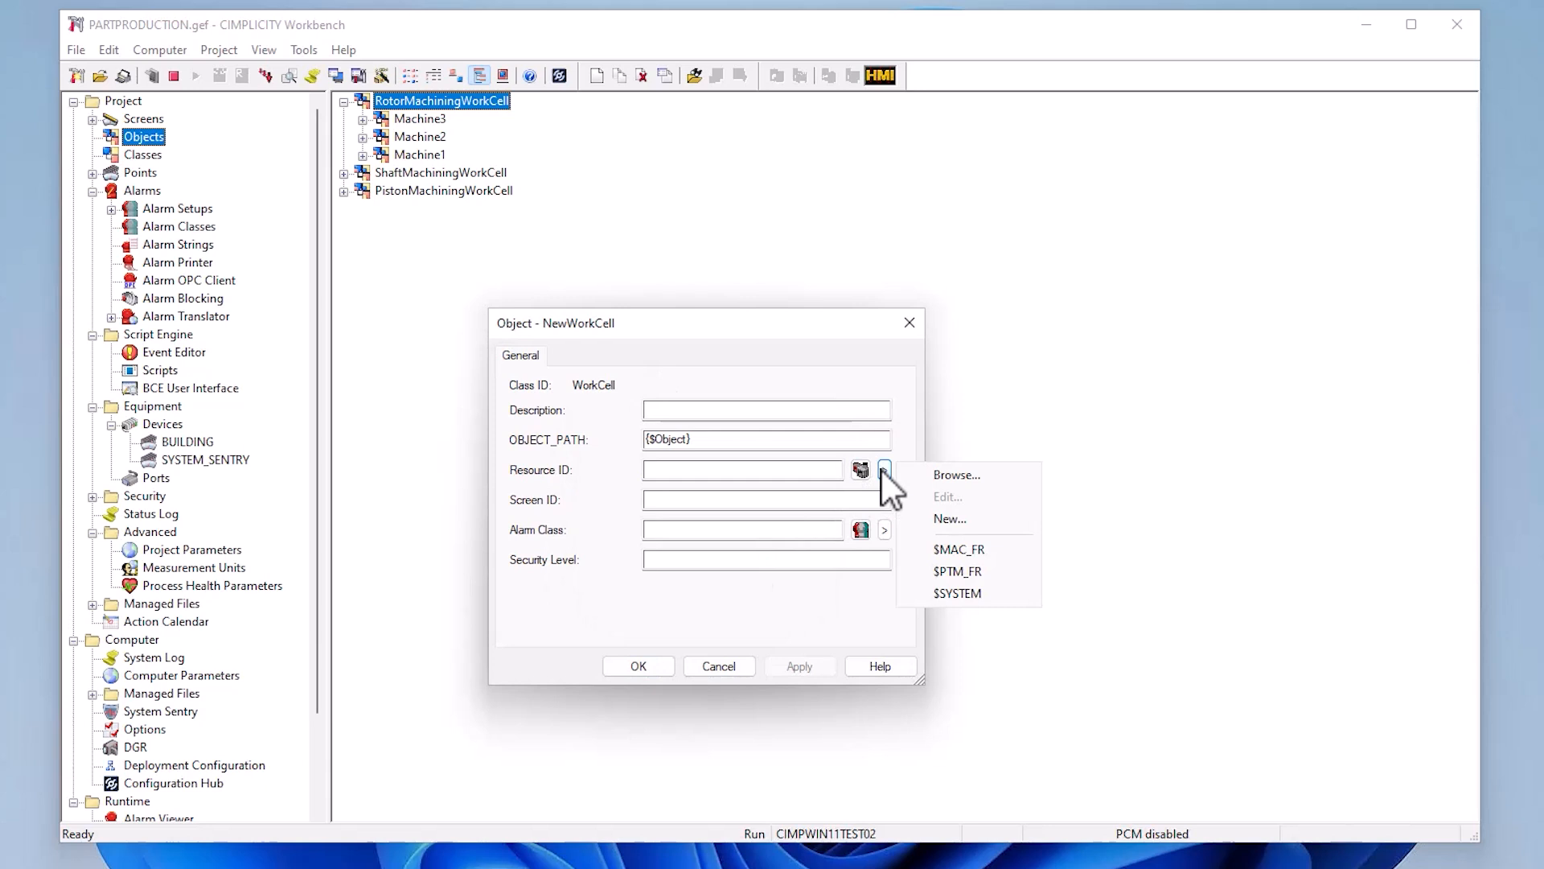
click(975, 553)
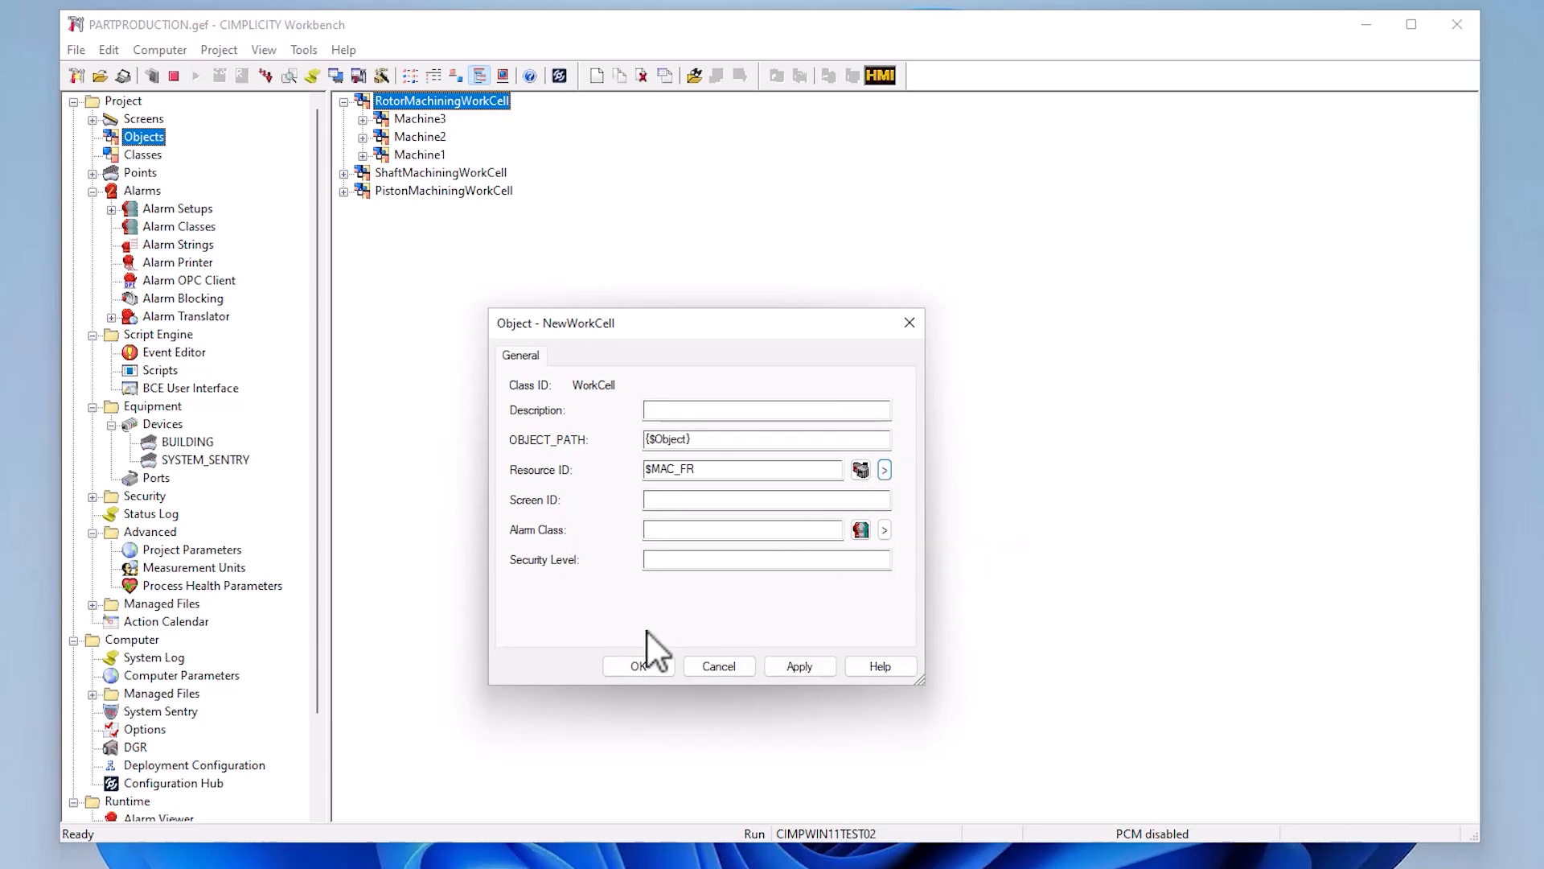
click(620, 667)
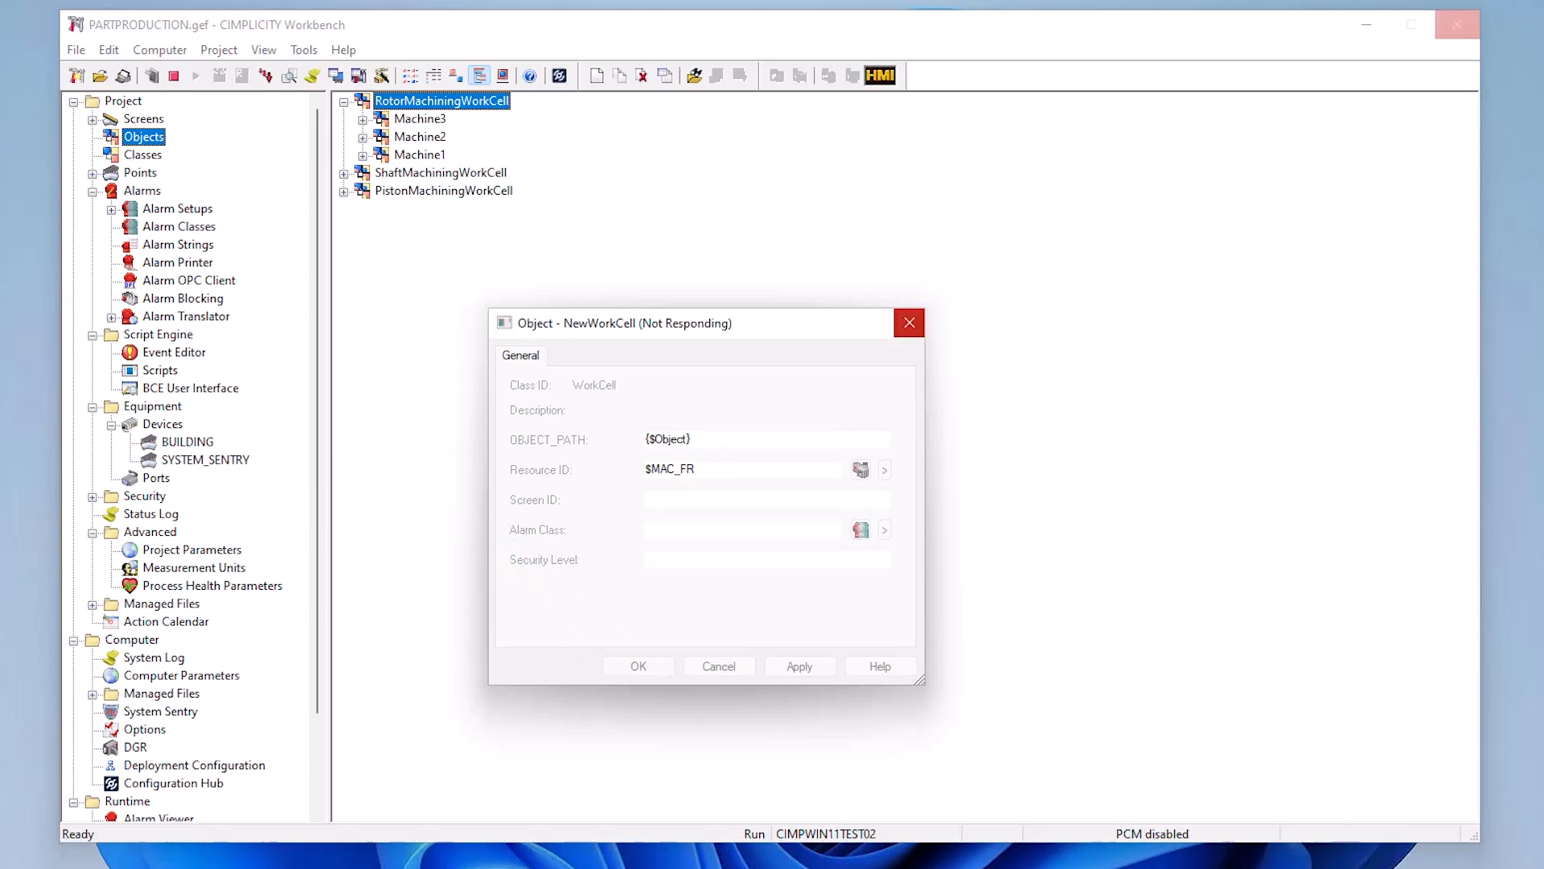
- Inspect the points generated under NEWWORKCELL, including those of MACHINE1, and collapse the group again
click(142, 191)
click(139, 172)
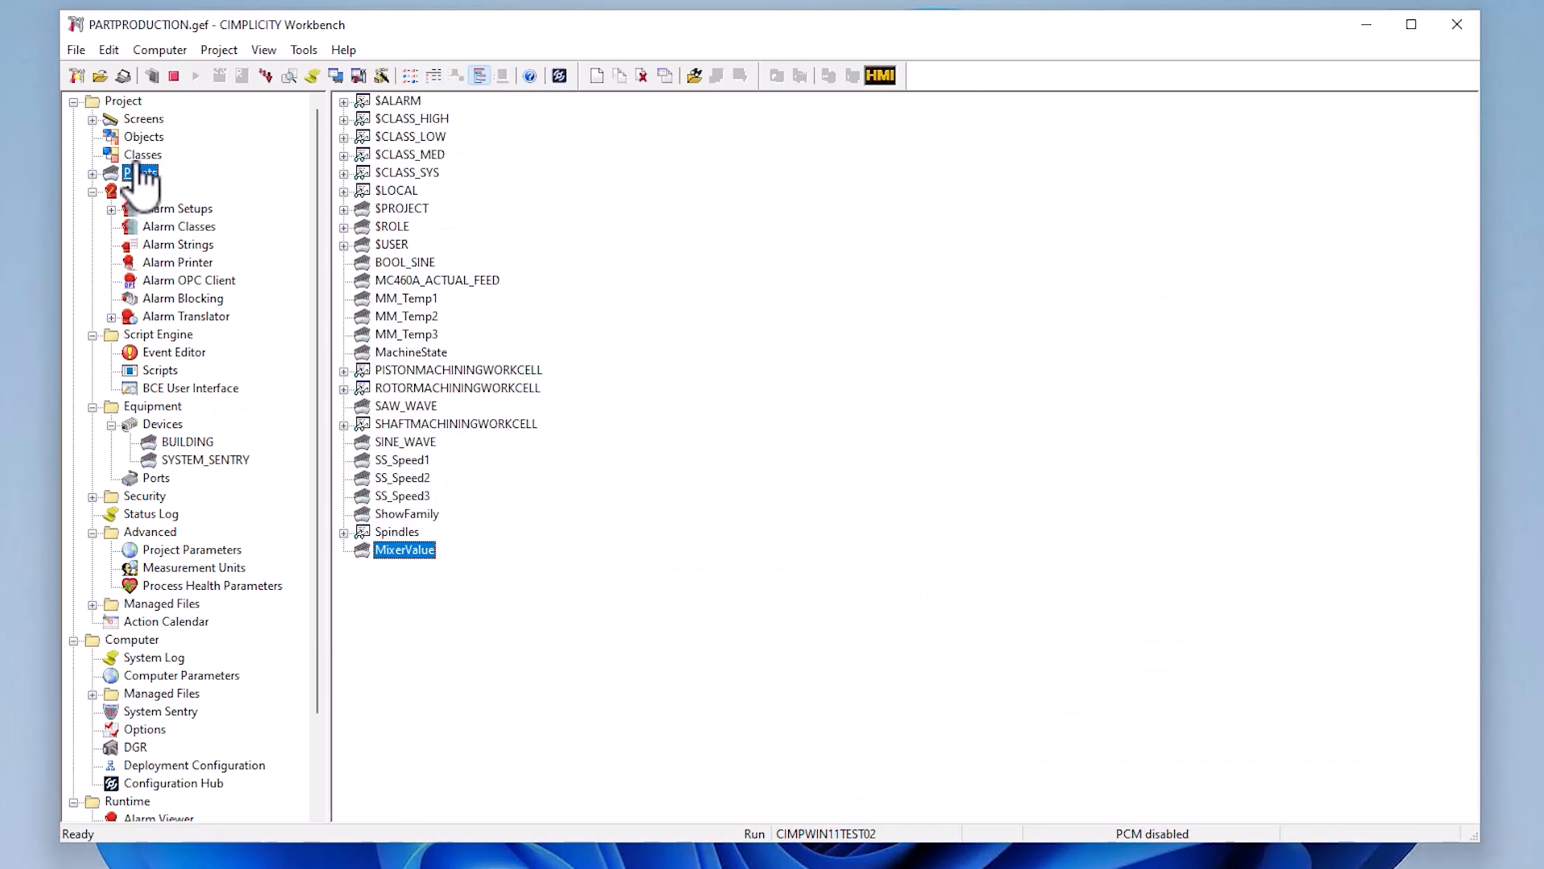
click(139, 153)
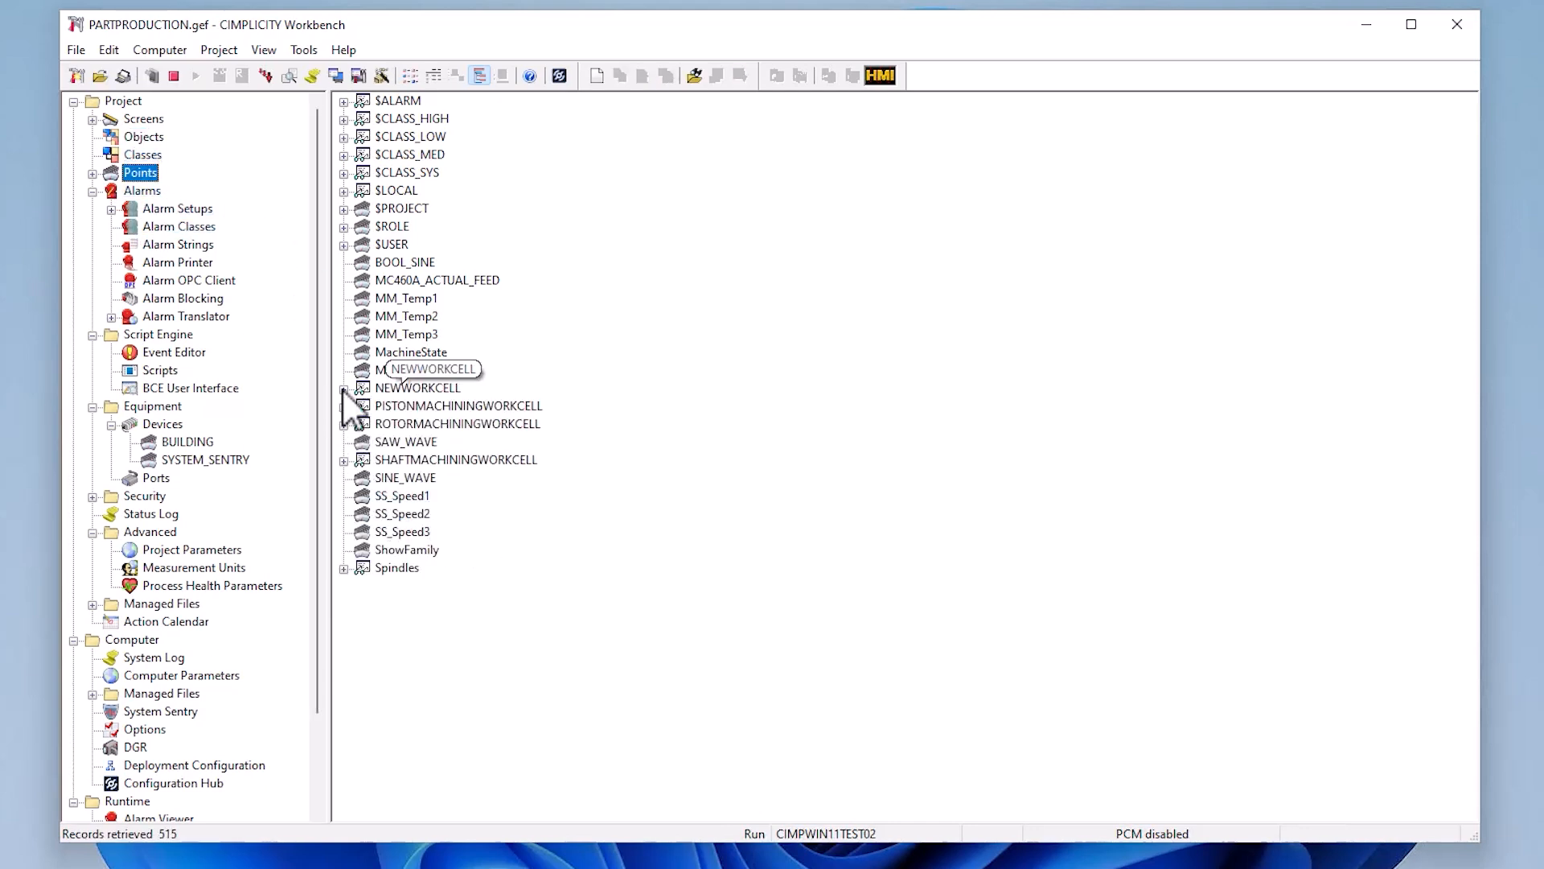
click(344, 388)
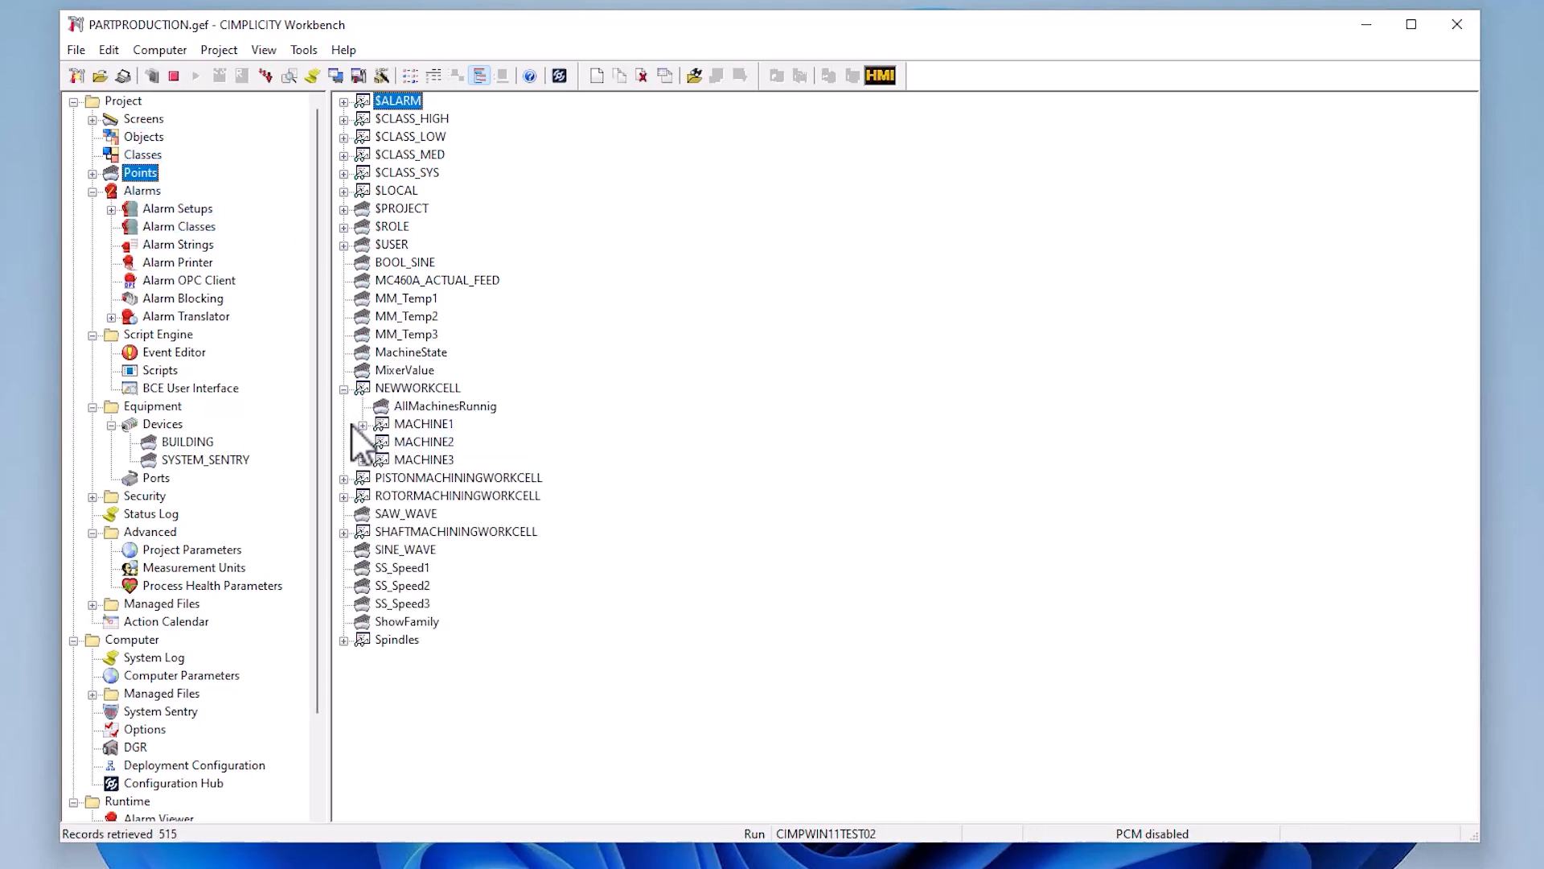
click(362, 425)
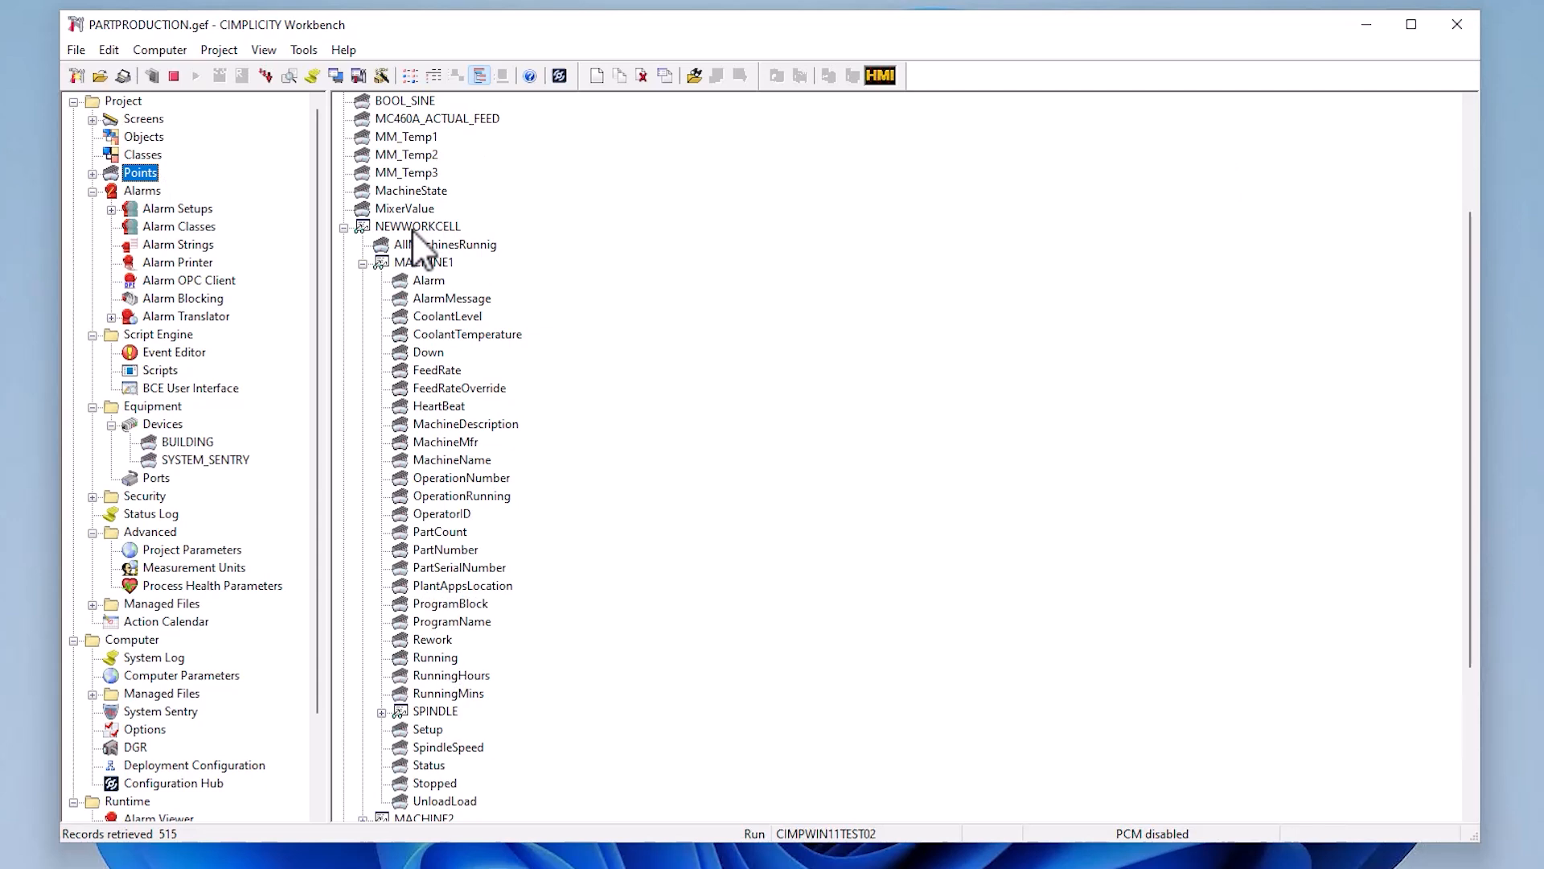
click(344, 228)
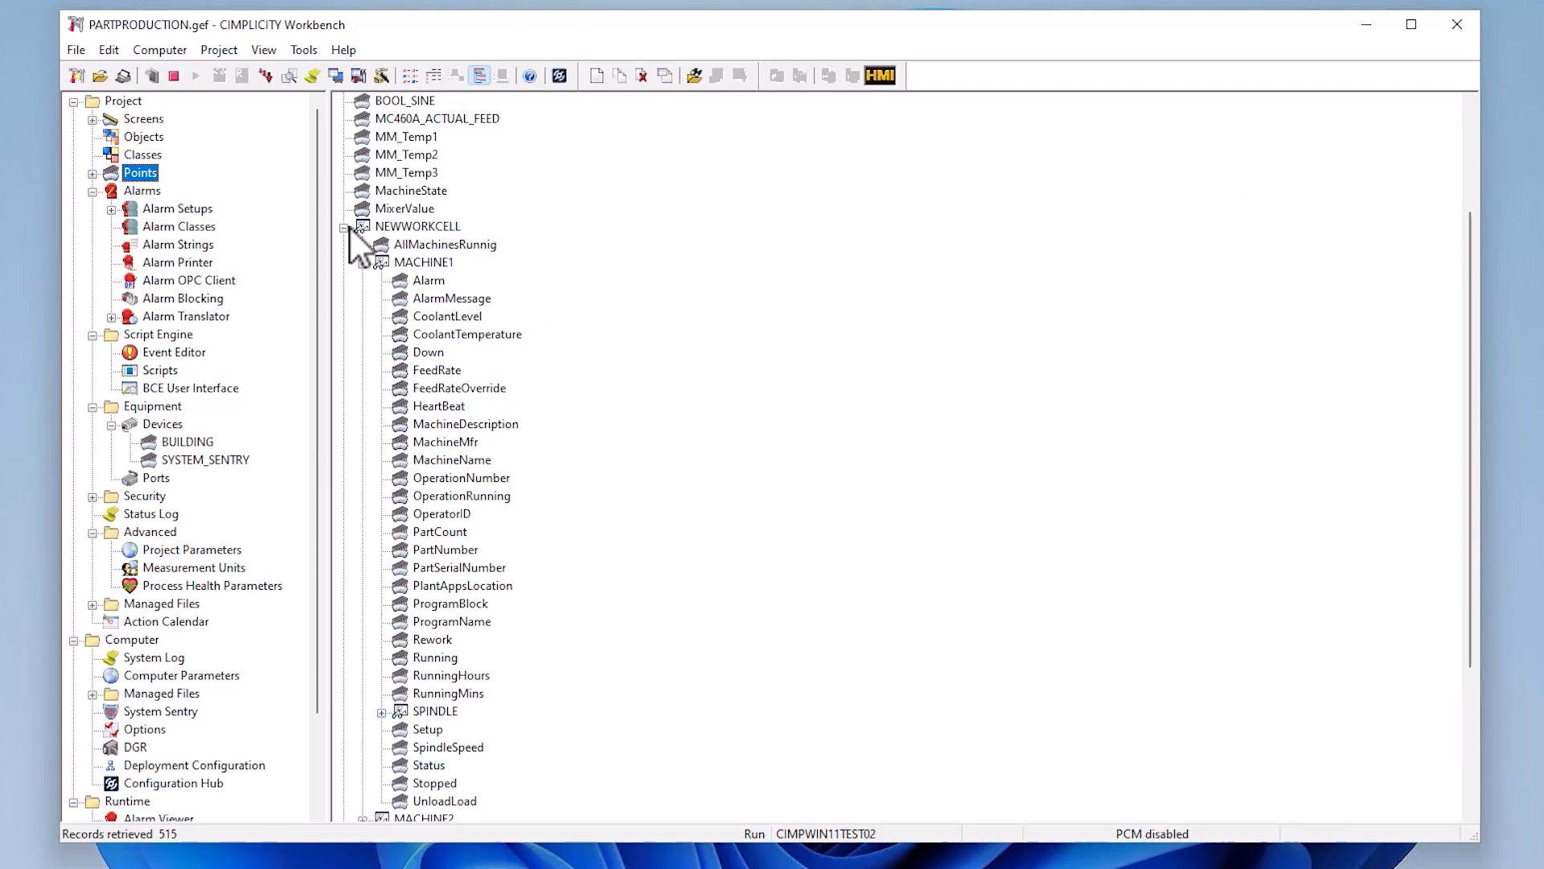
- In the MachiningCenter class, change the CoolantLevel data item's alarm message to "Coolant temperature not within operating range 2"
click(129, 154)
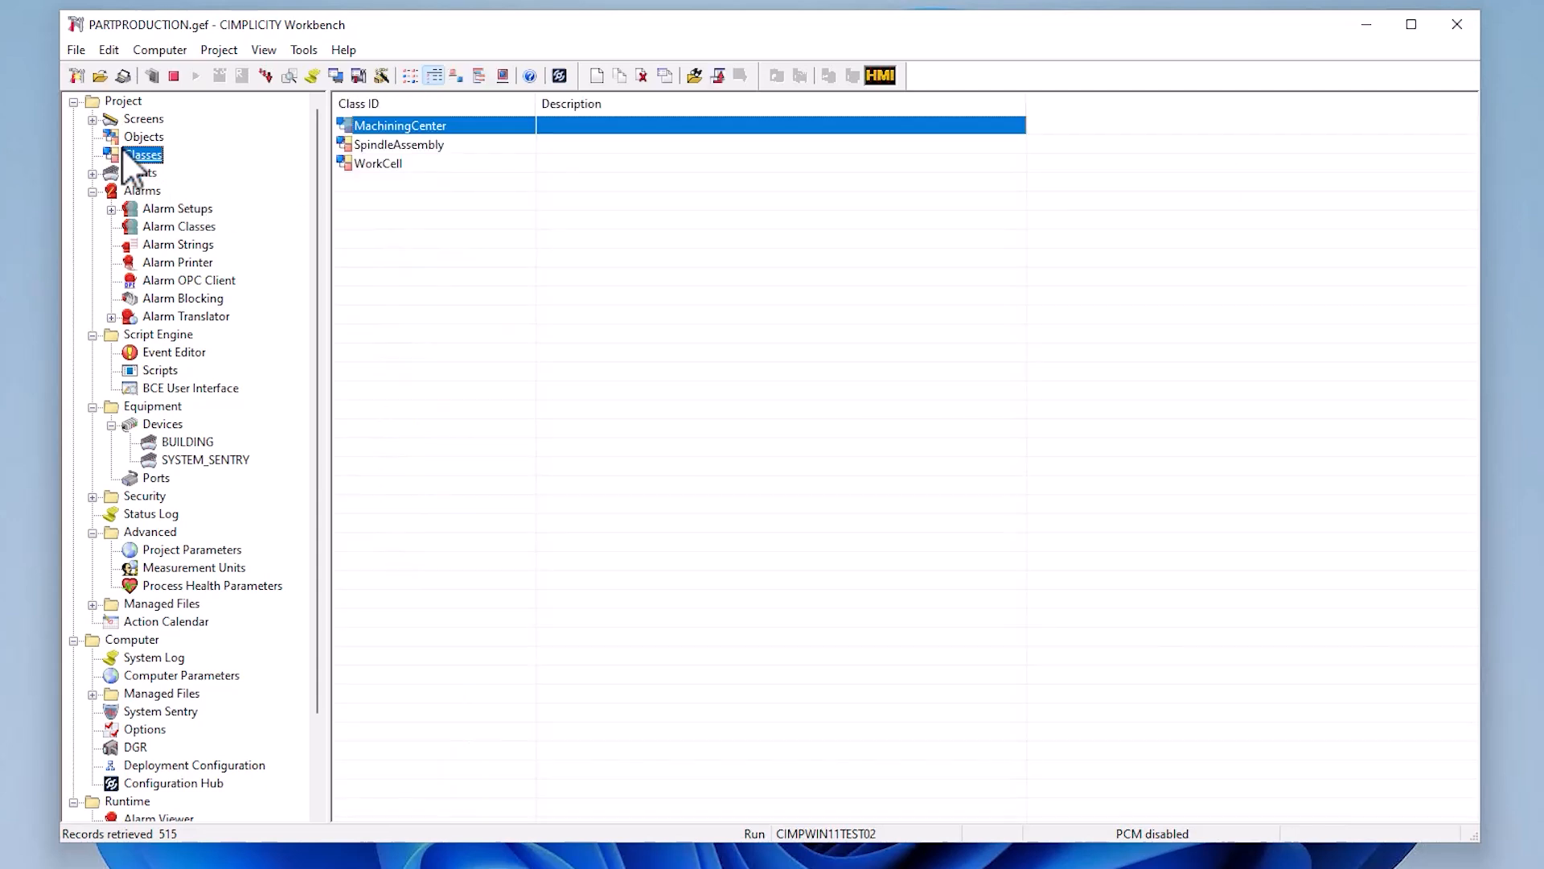
double_click(431, 128)
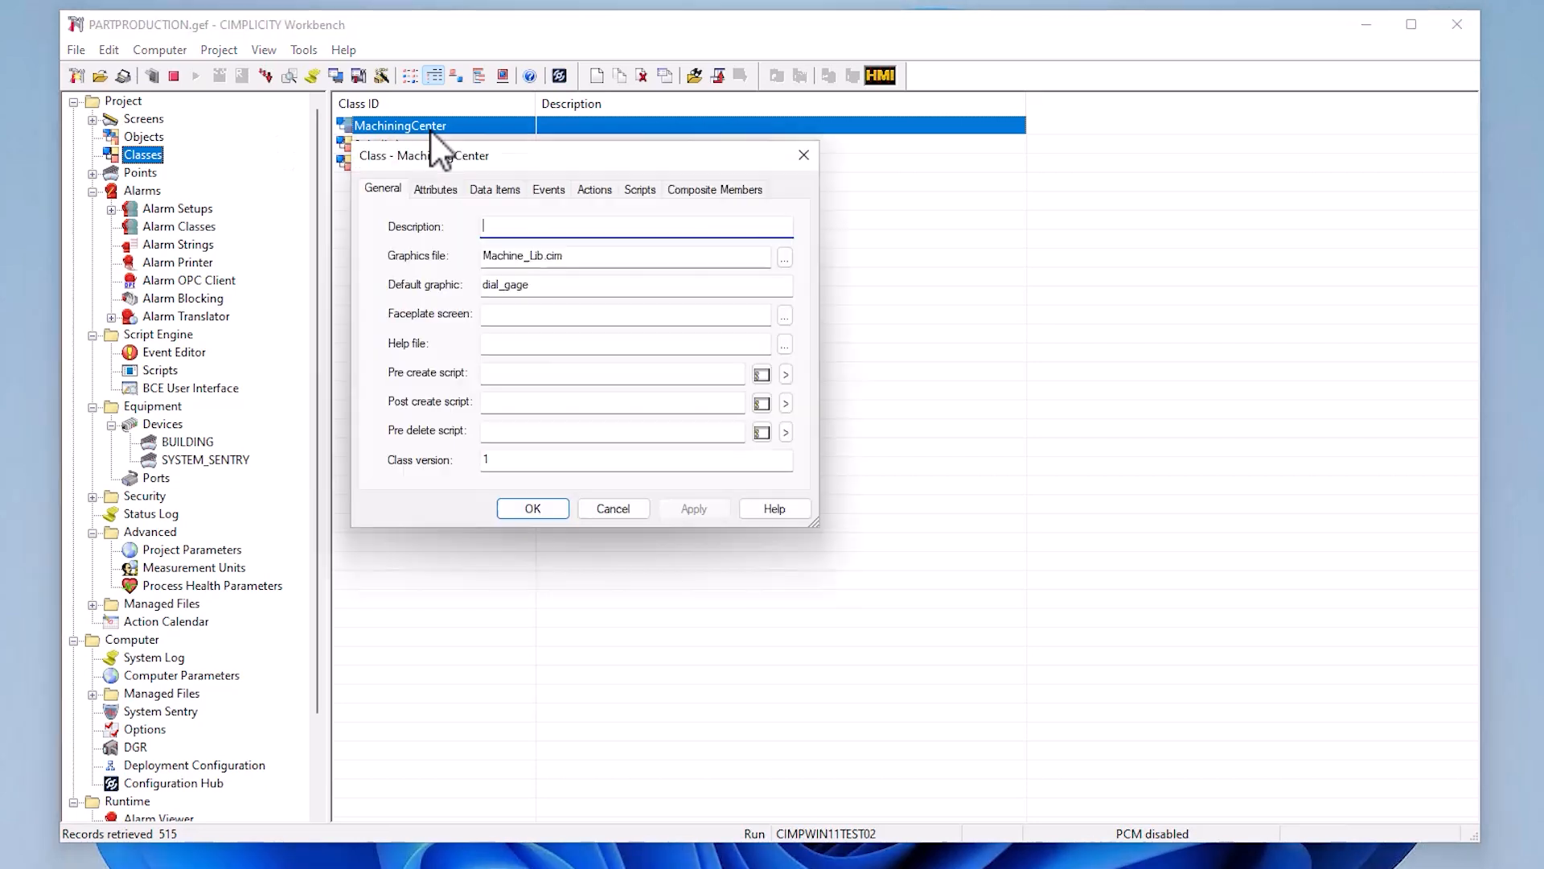
click(492, 192)
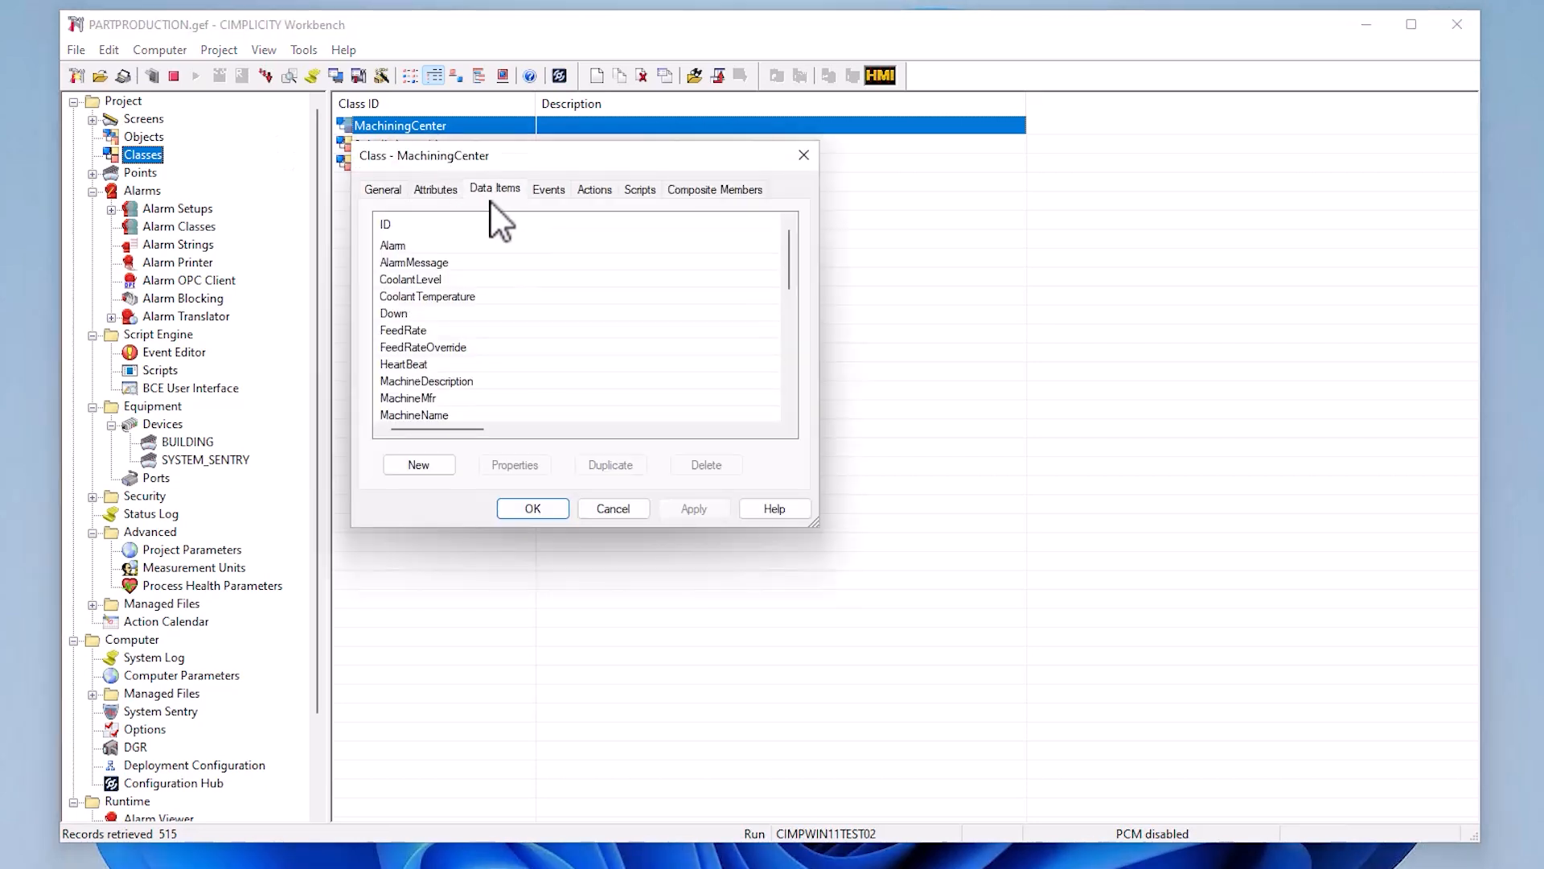
click(437, 278)
double_click(437, 278)
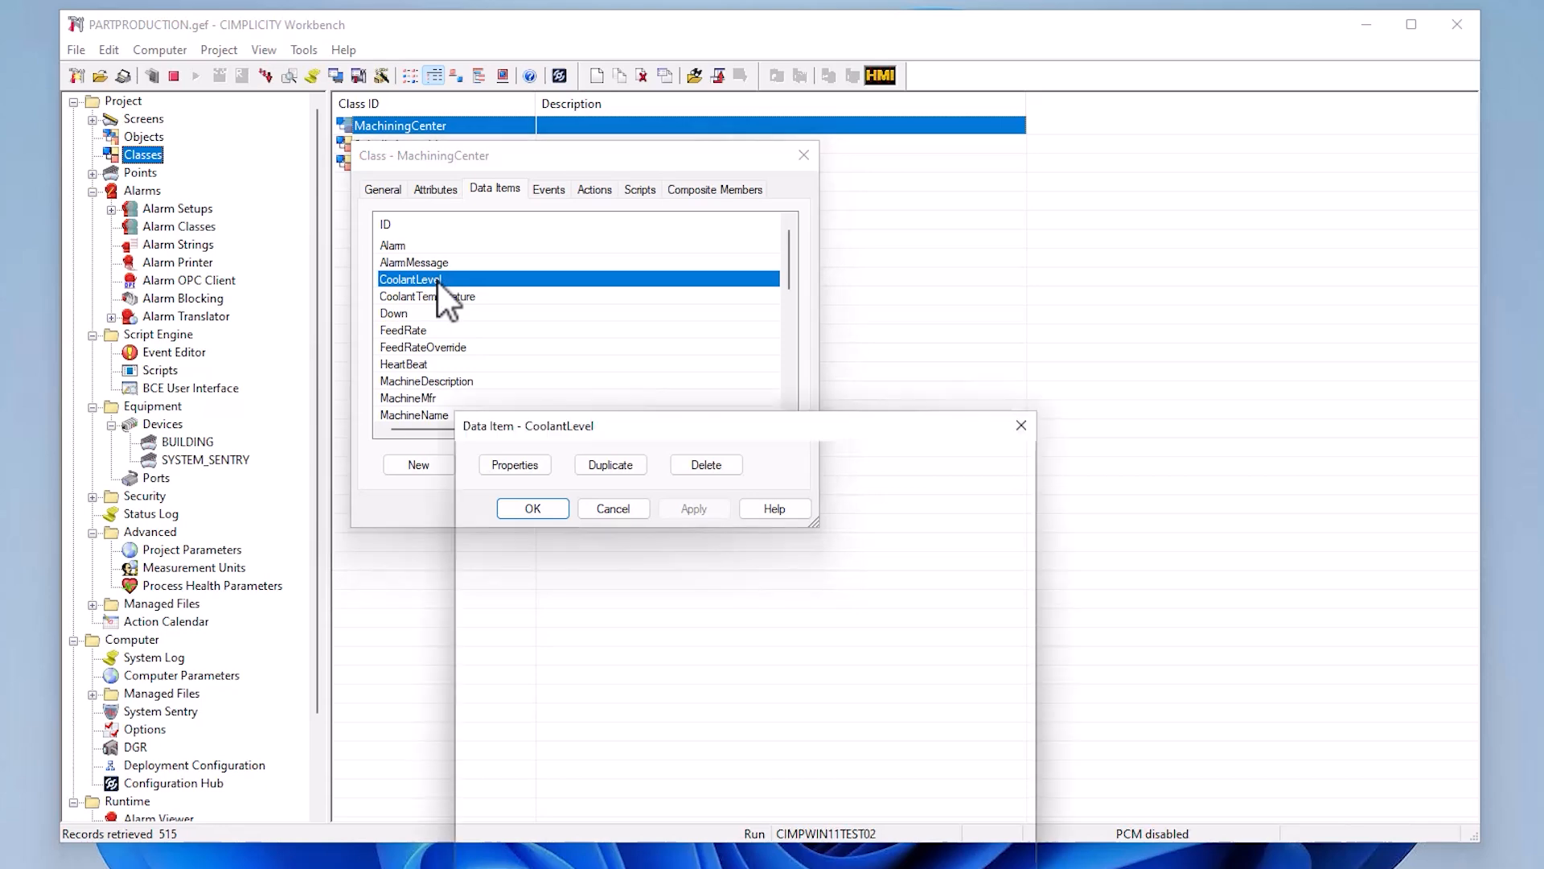
click(795, 462)
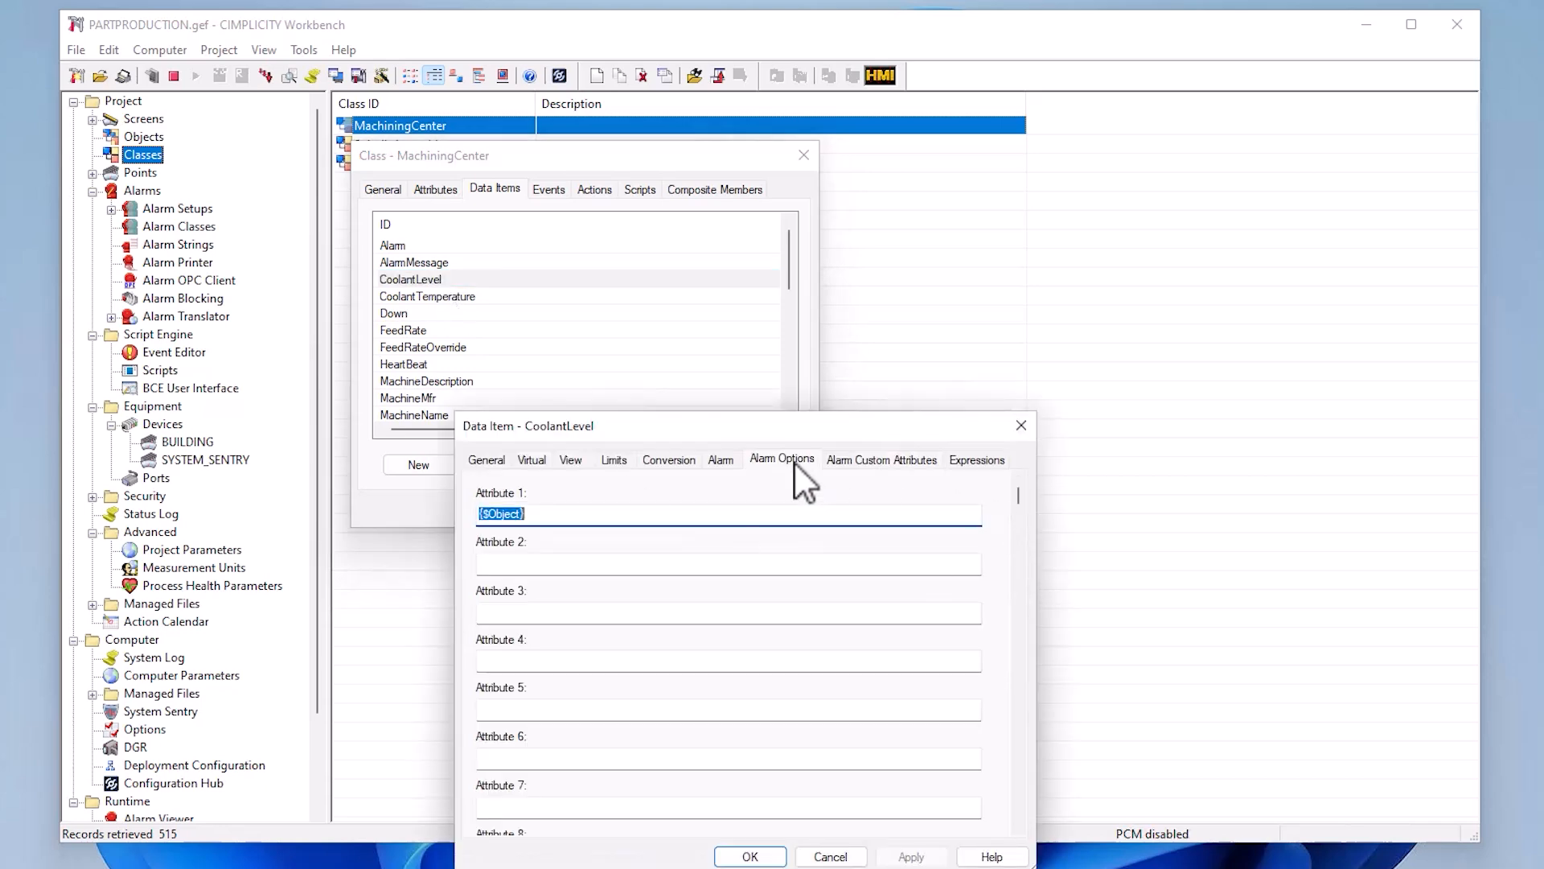
click(724, 461)
click(830, 507)
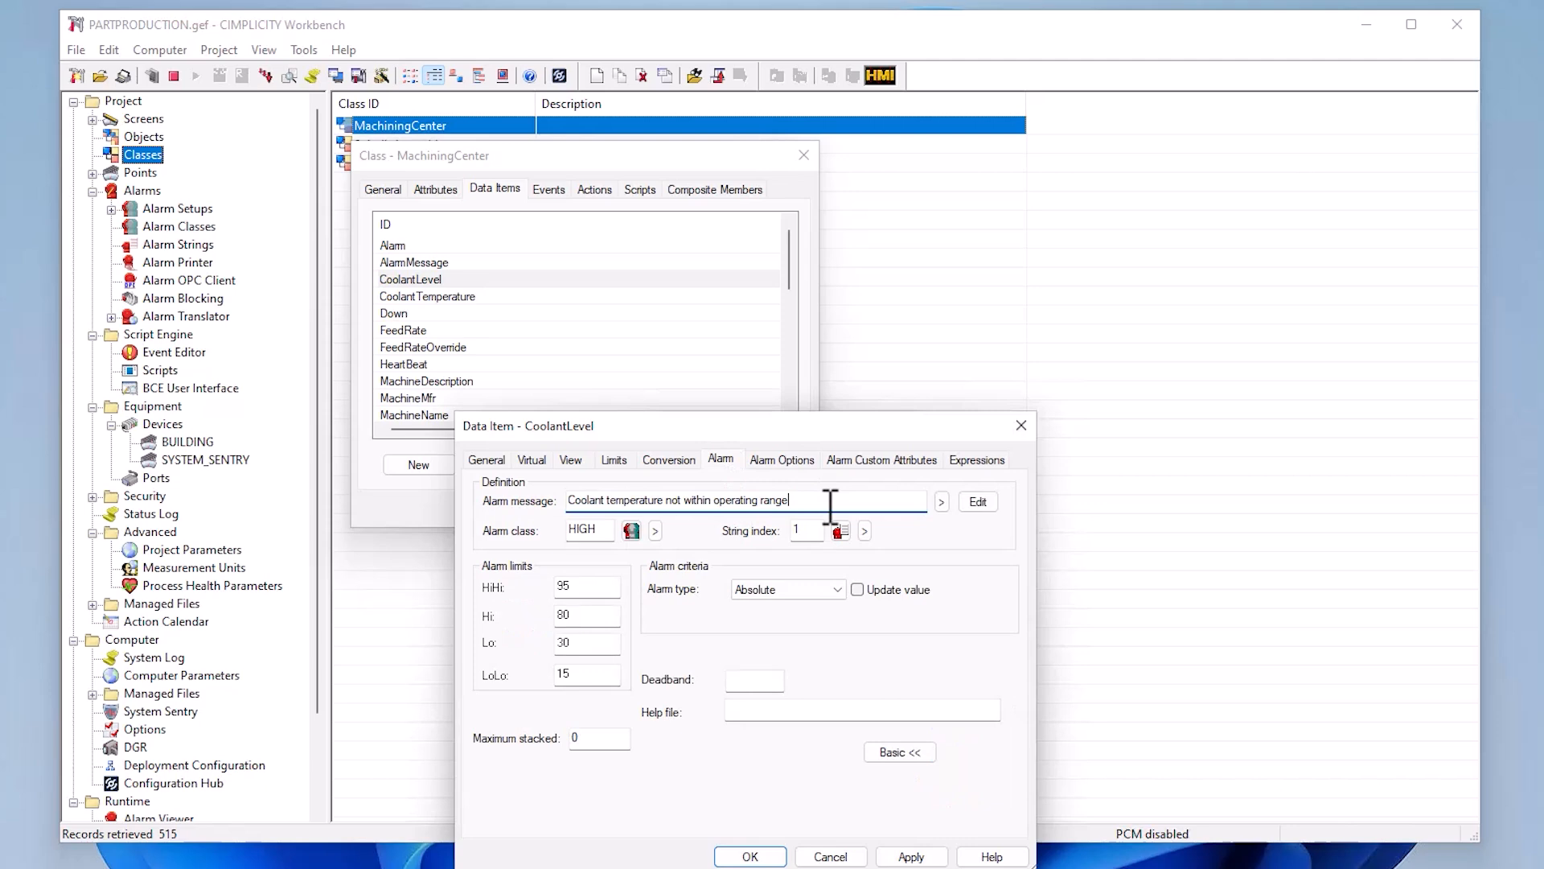
text(2)
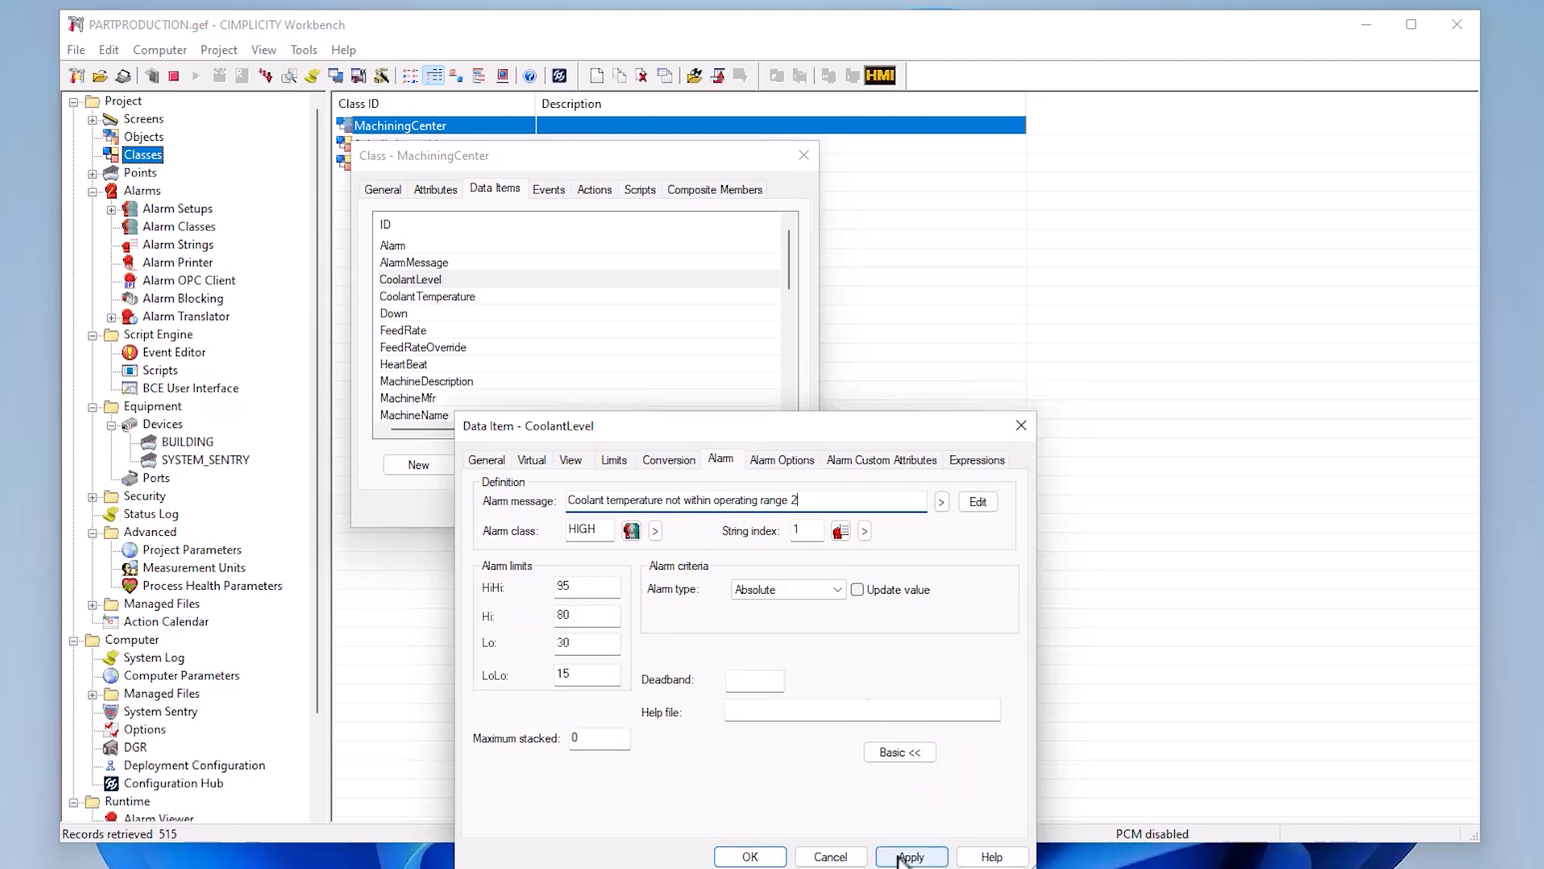
click(909, 857)
click(763, 860)
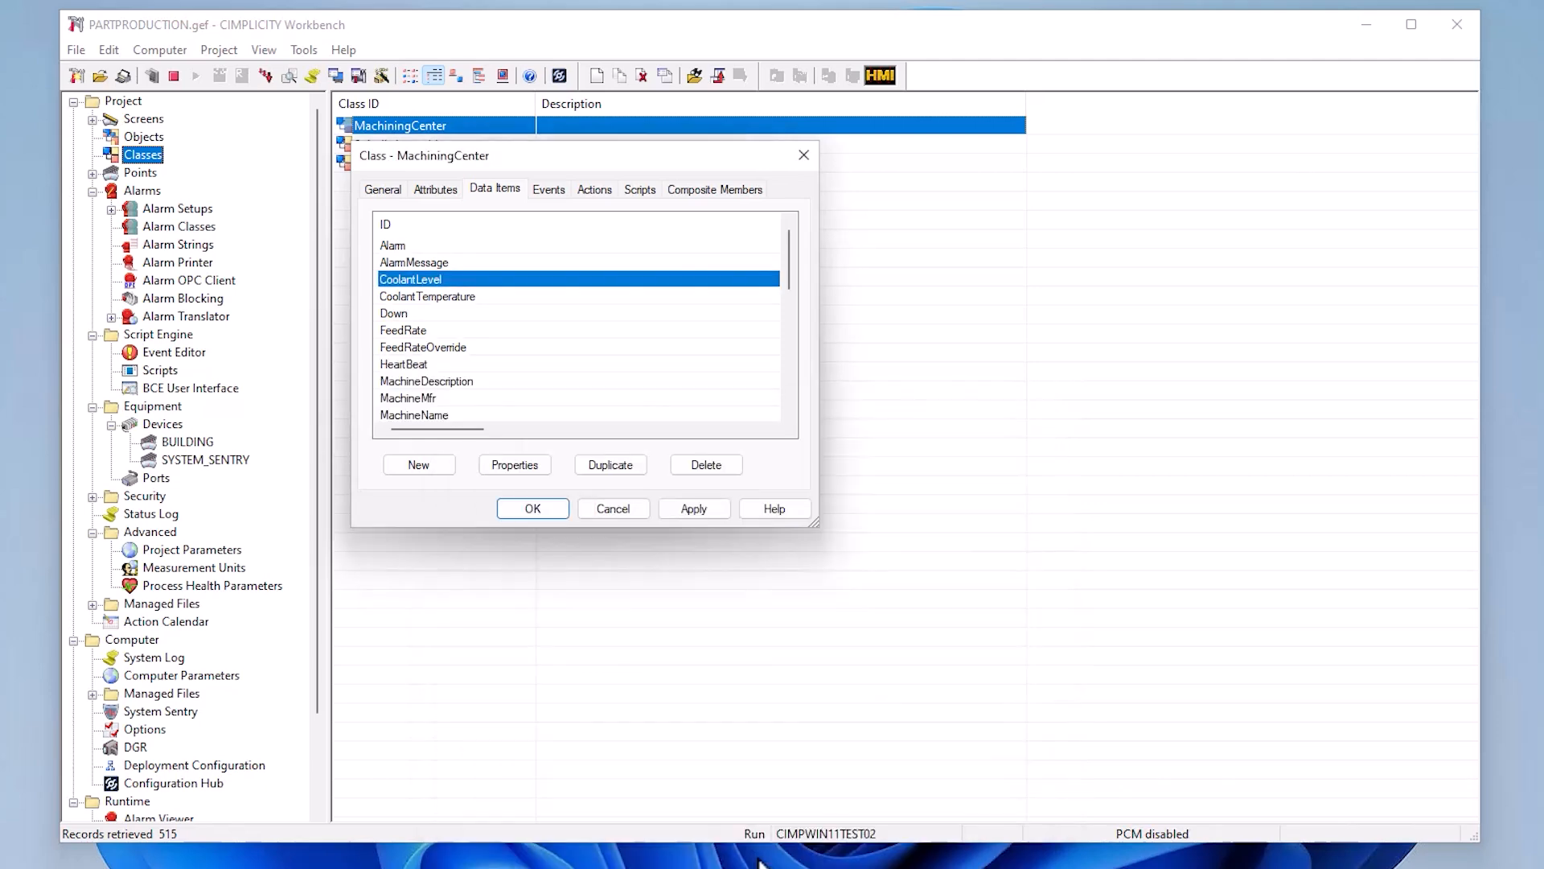
- Try to save the edited MachiningCenter class, cancel the update of the objects using it and discard the class edit
click(537, 510)
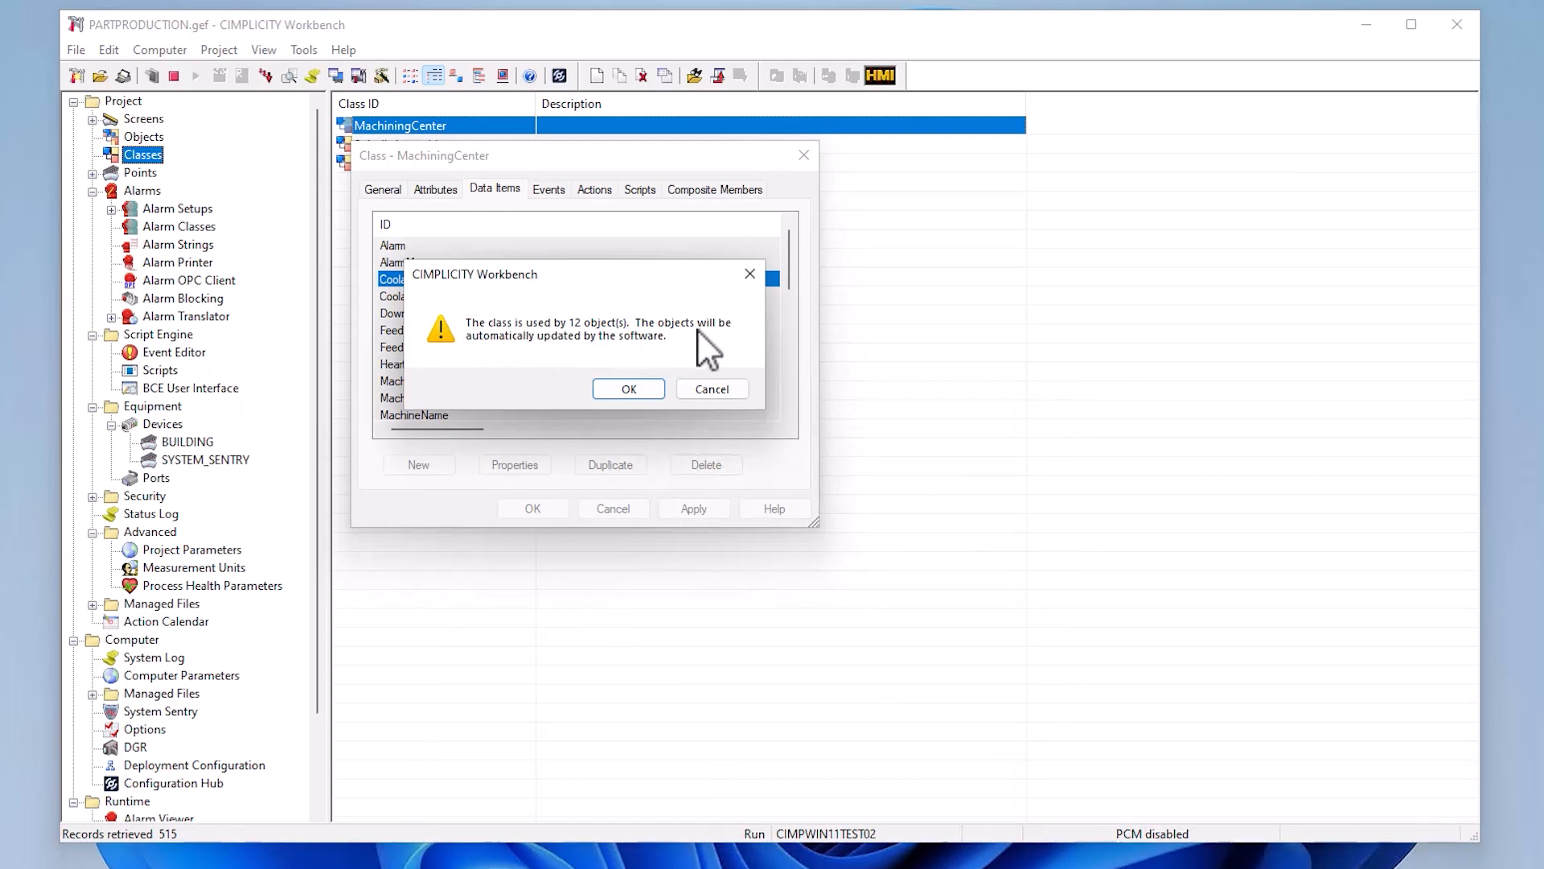
click(709, 386)
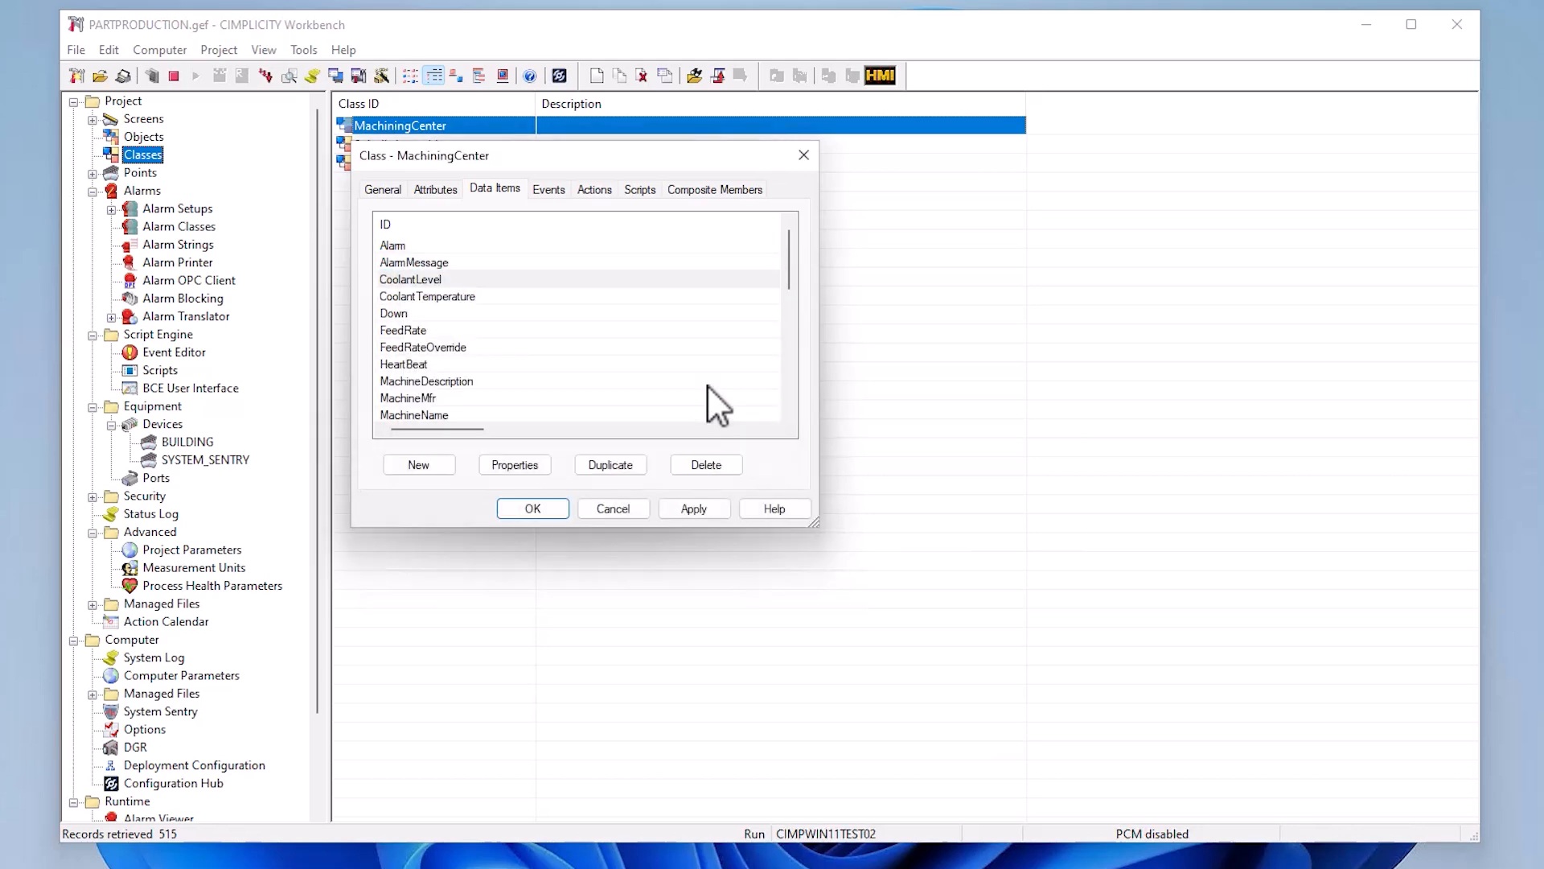
click(613, 508)
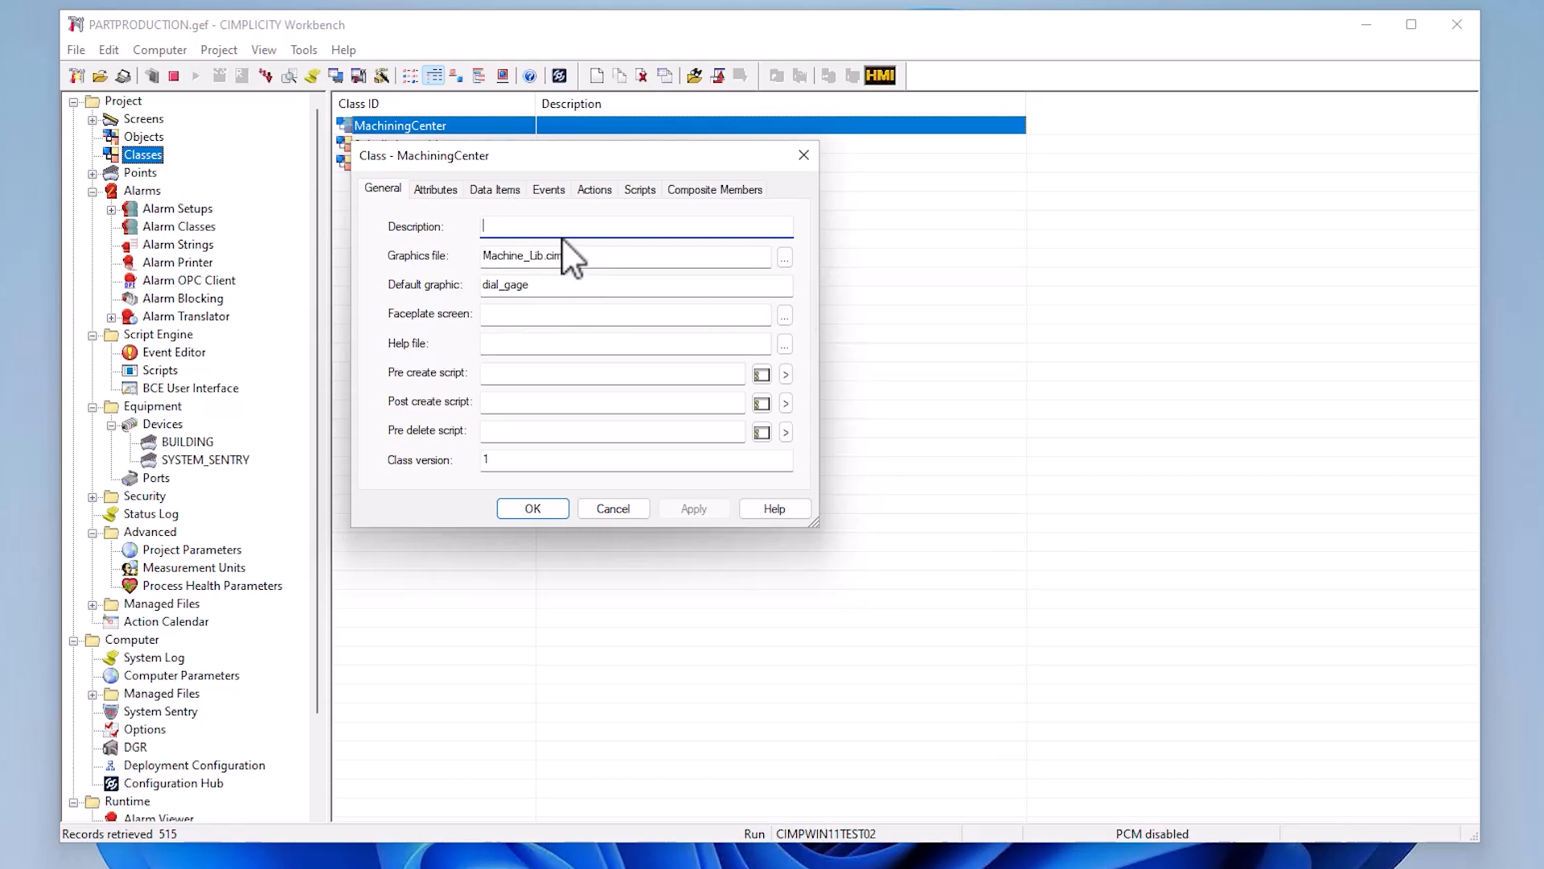
click(629, 502)
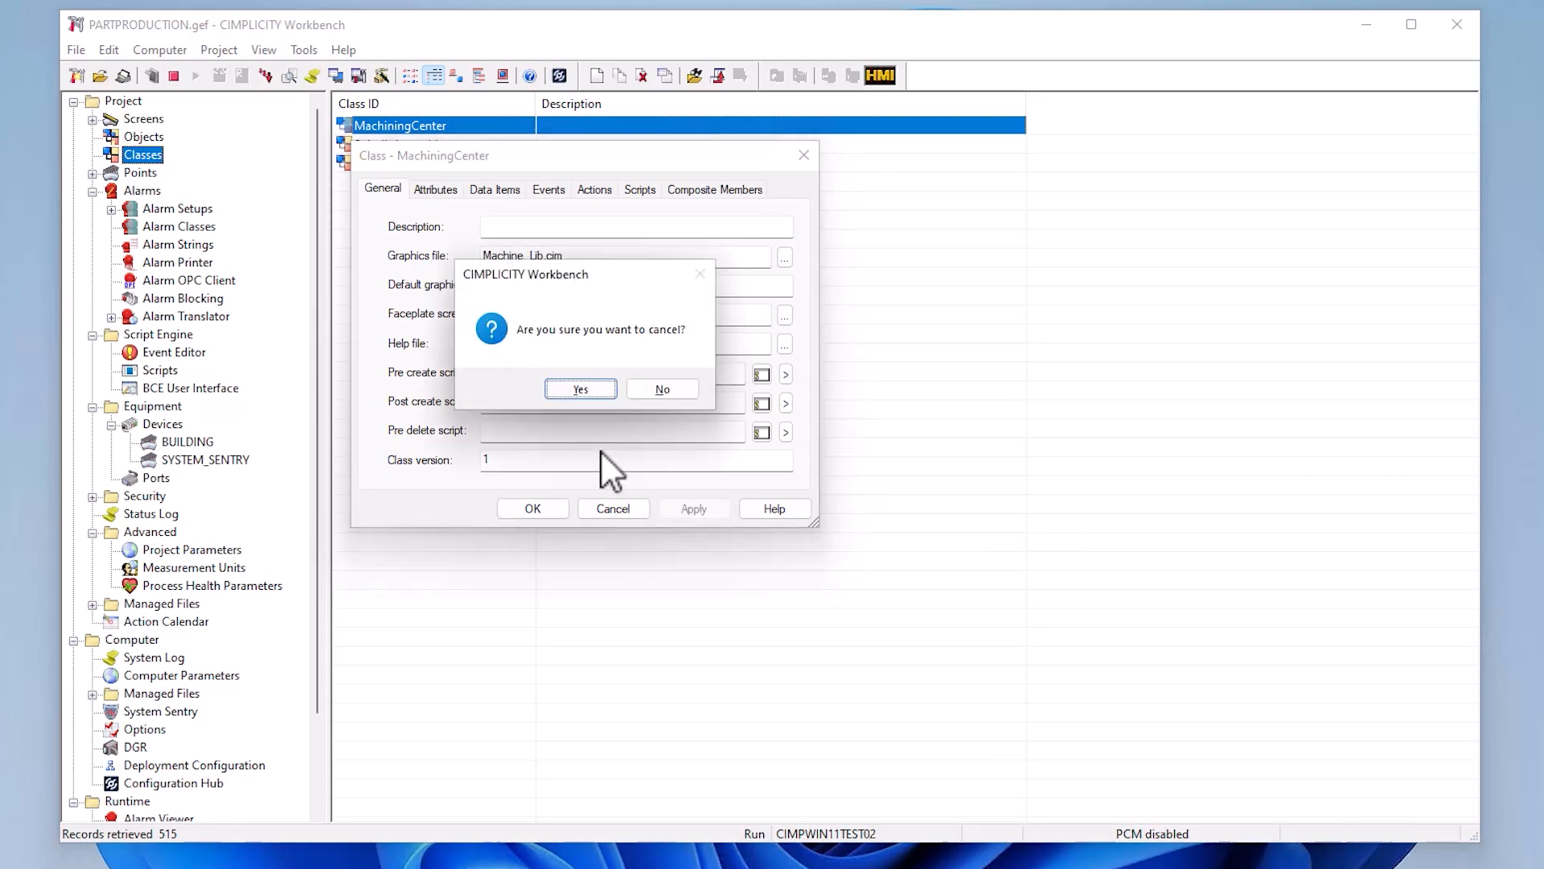
click(611, 391)
- Open the MC460.cim screen for editing, review its screen variables including $Object, and close it without changes
click(161, 123)
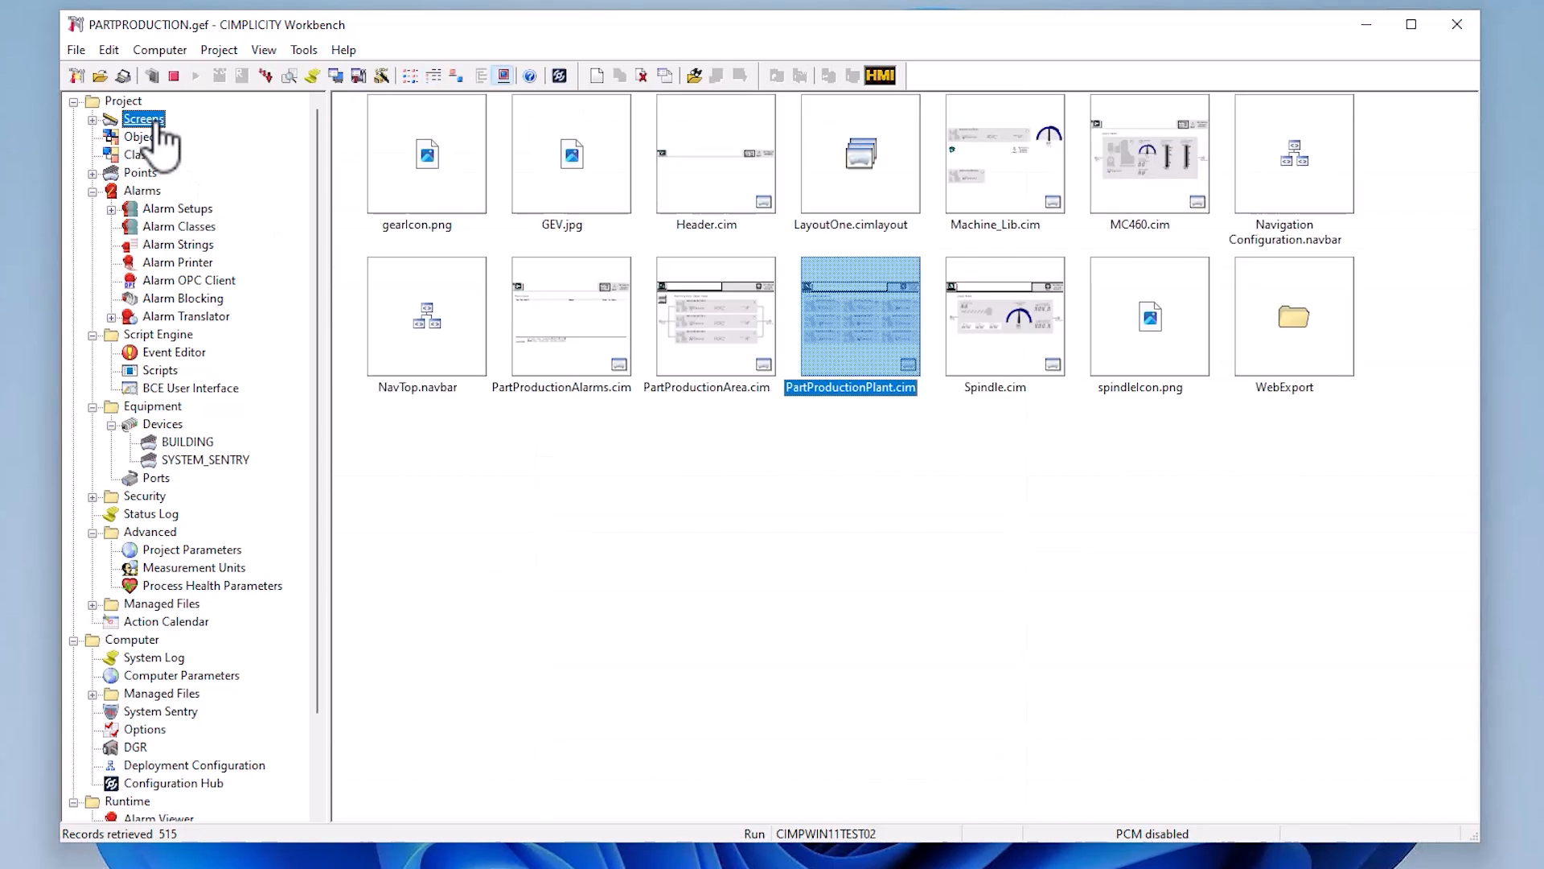
right_click(1132, 195)
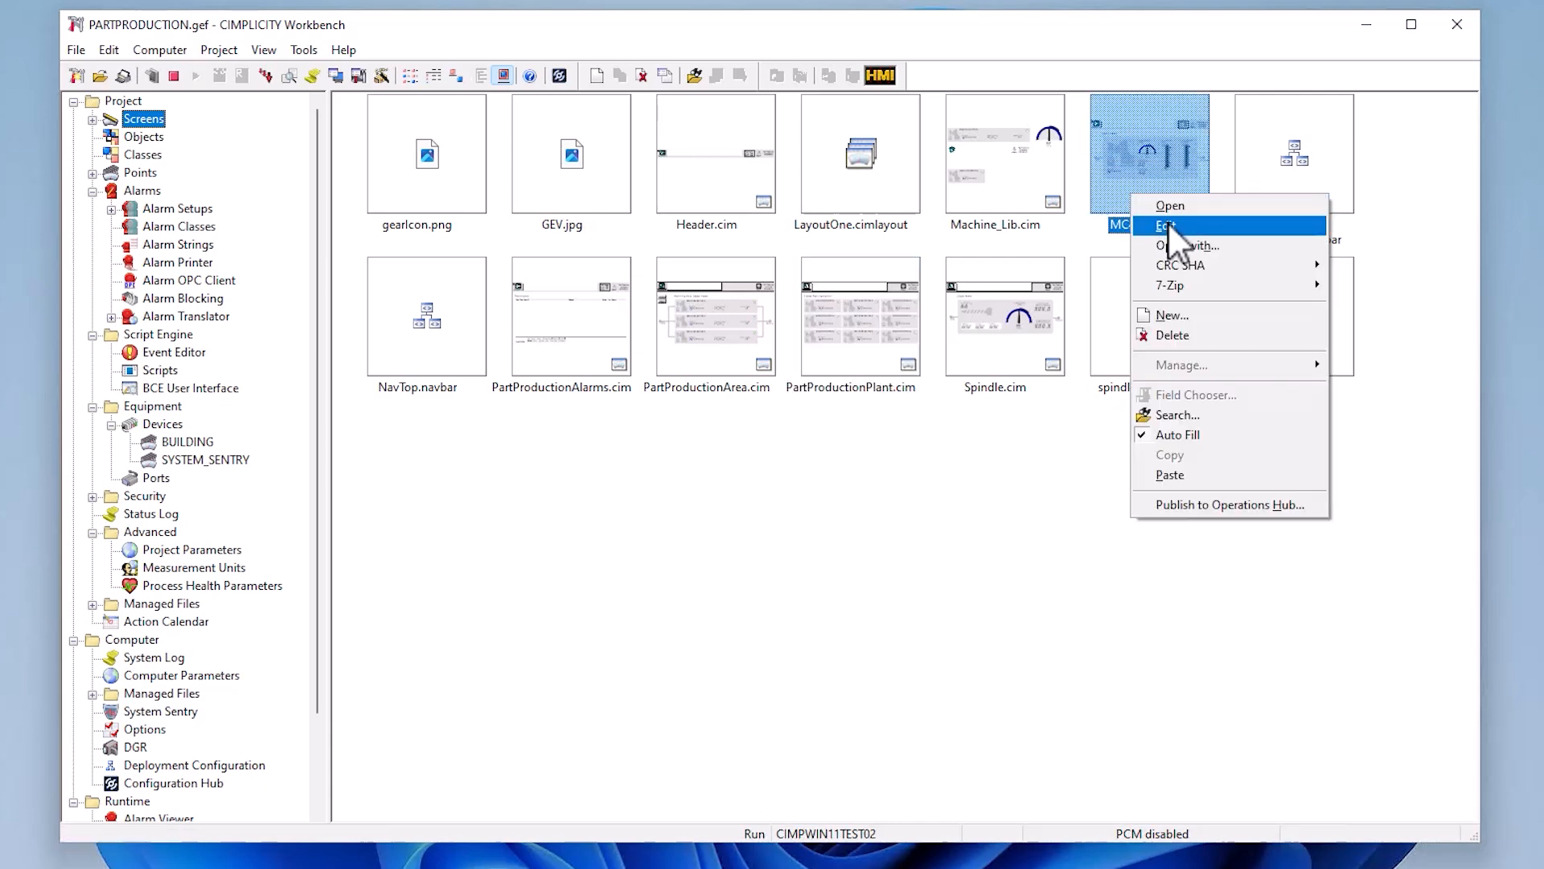
click(1168, 220)
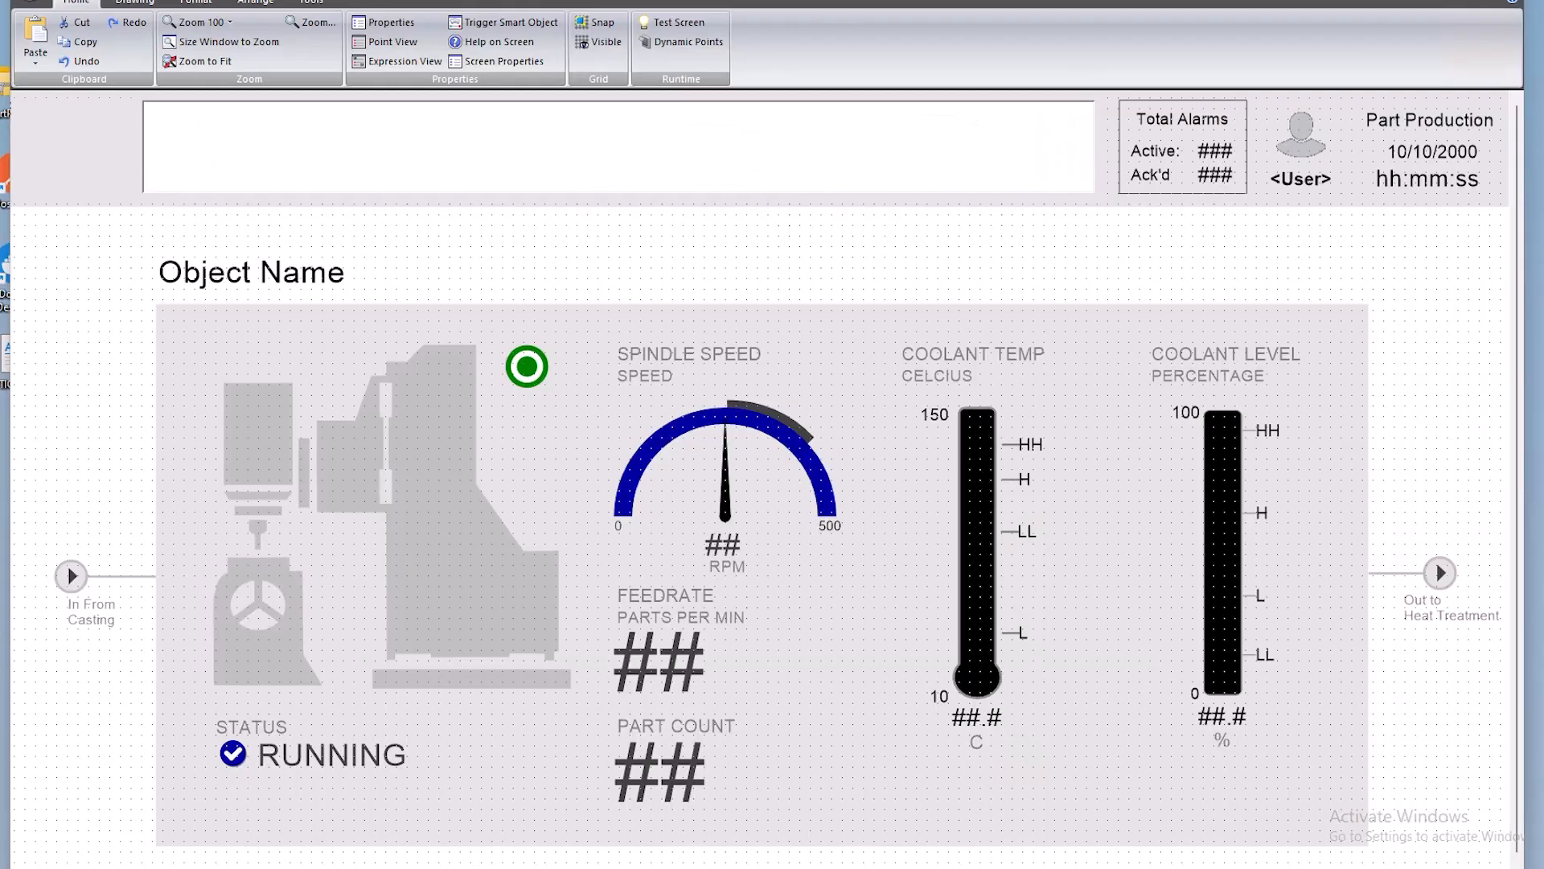
click(523, 64)
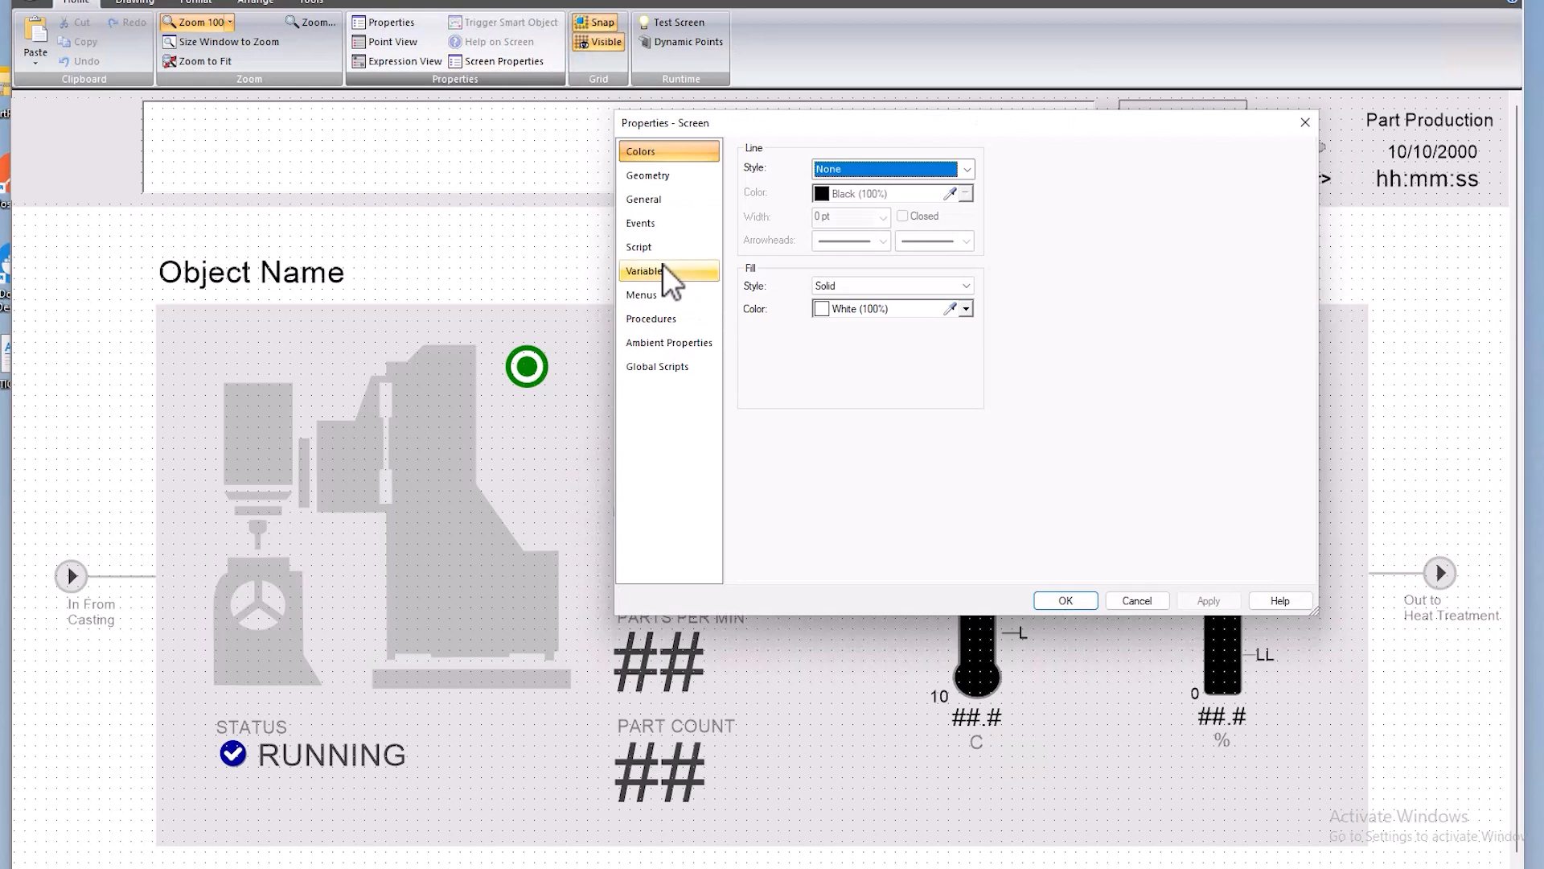
click(663, 270)
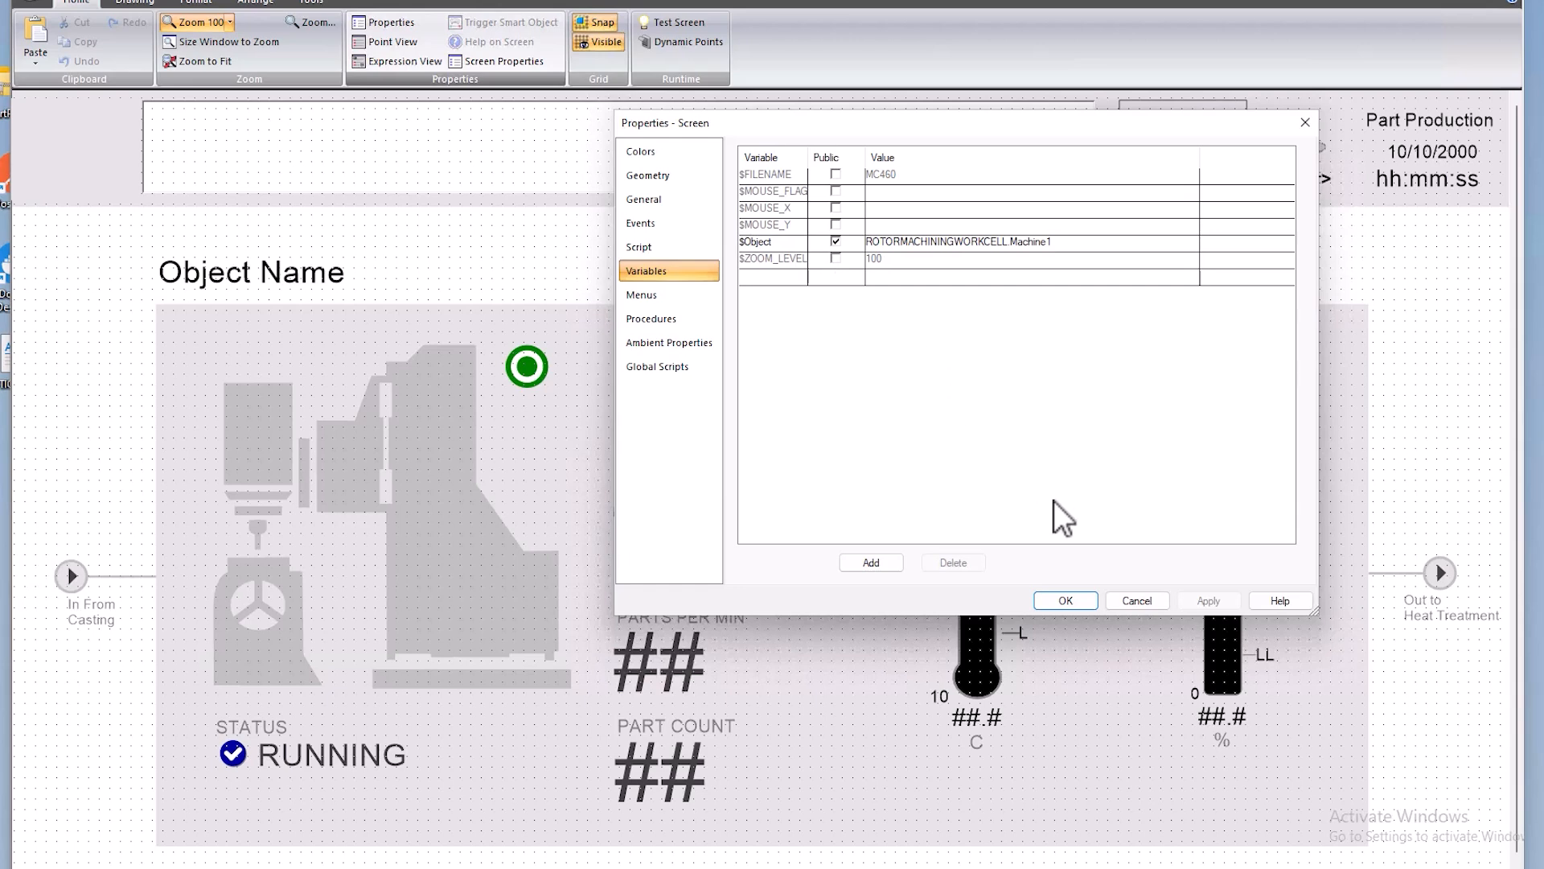
click(1120, 602)
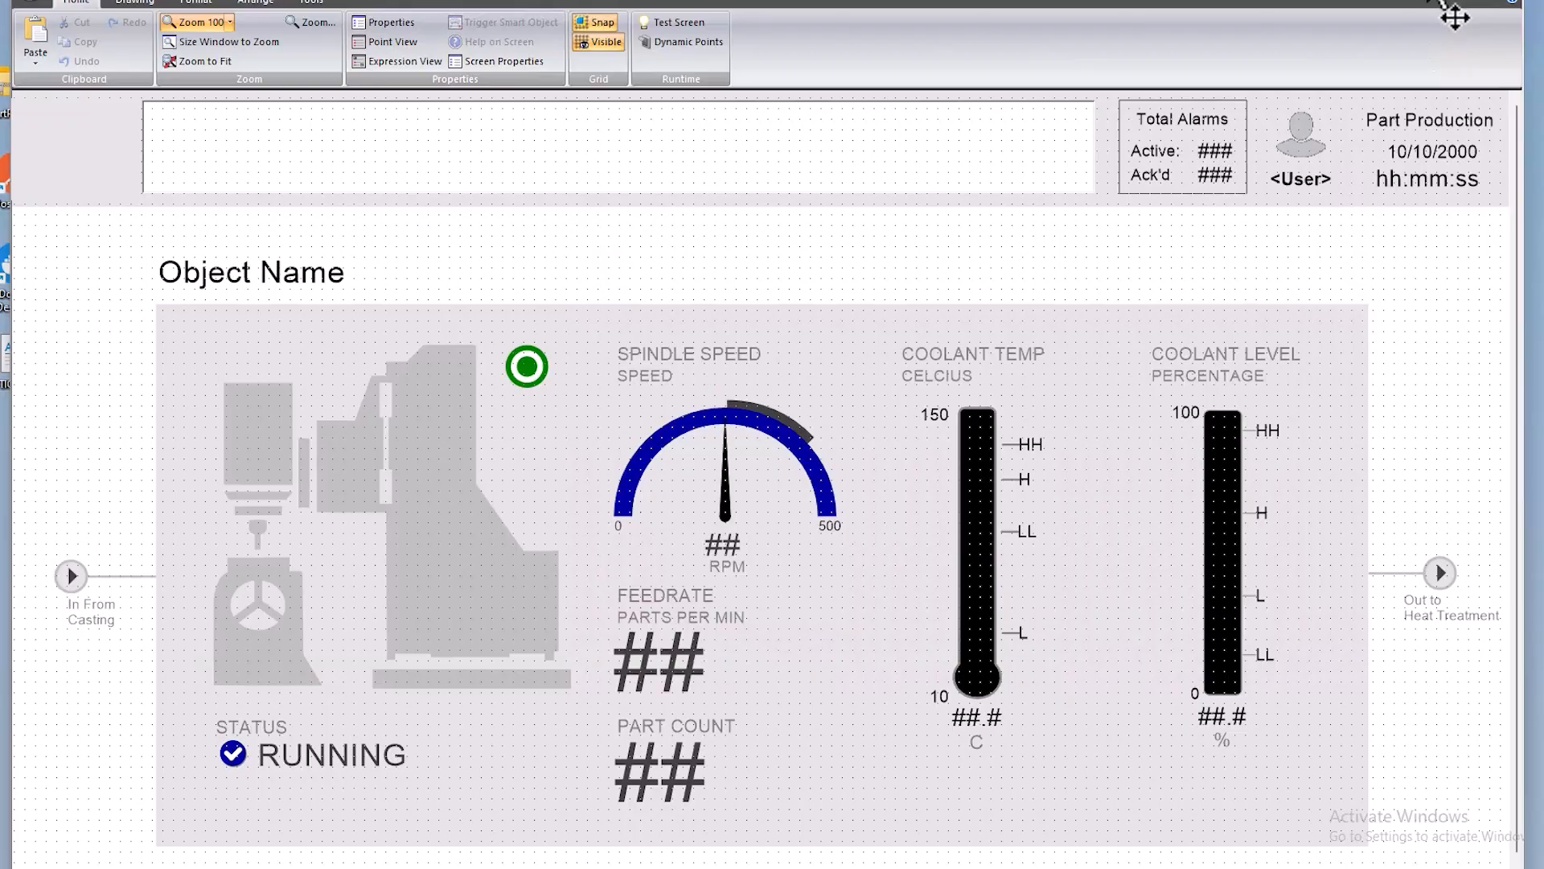
click(1426, 2)
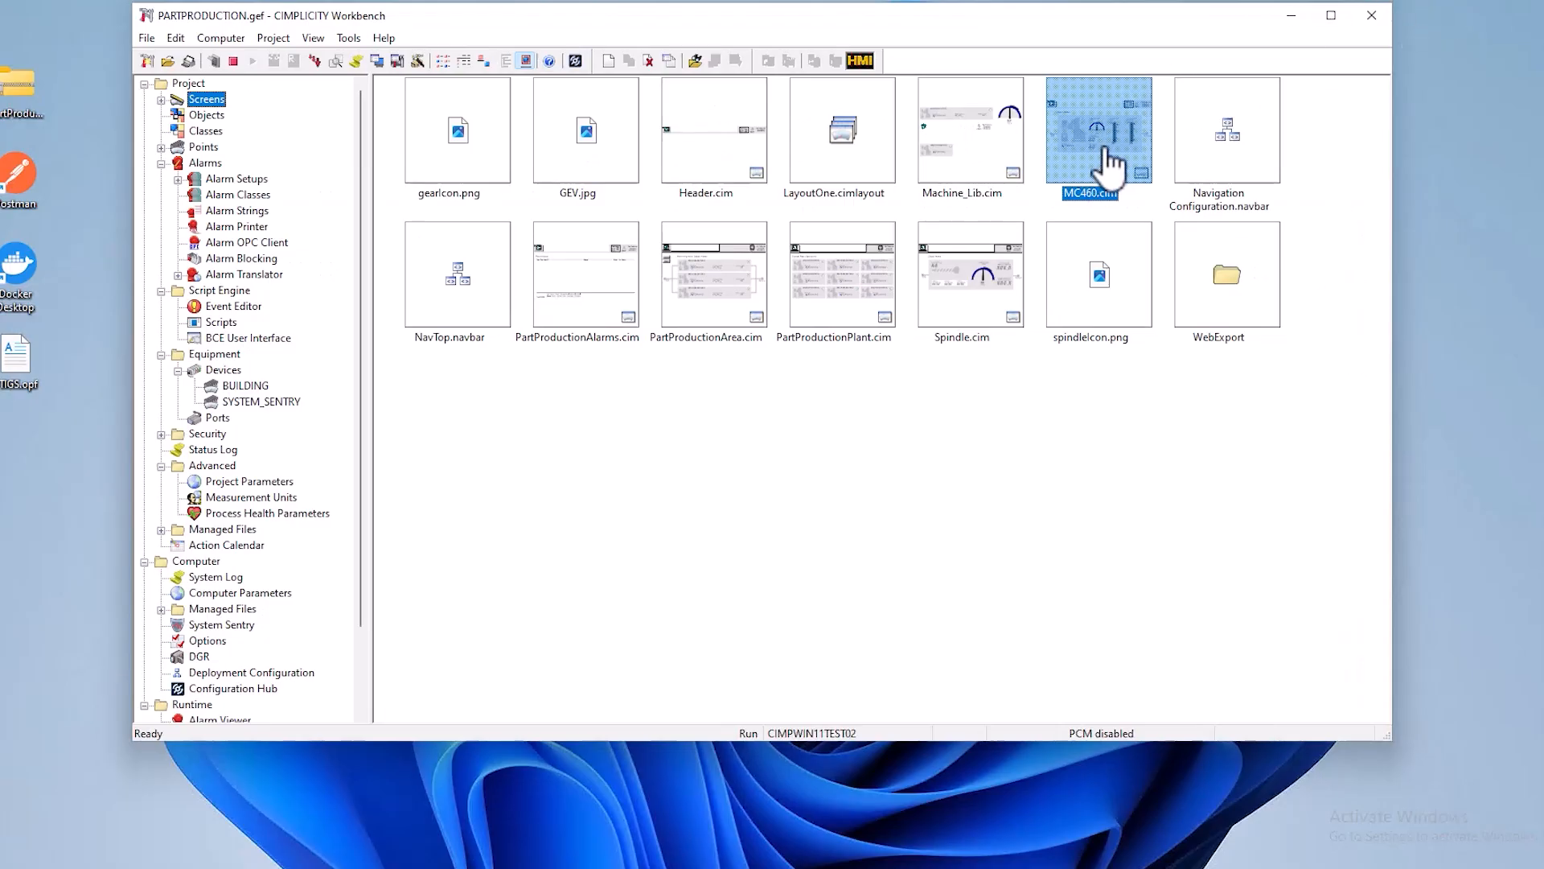
- Run the PartProductionPlant.cim screen and view the Rotor Mill details plus Machine 2 and Machine 3 of Rotor Machining
double_click(818, 315)
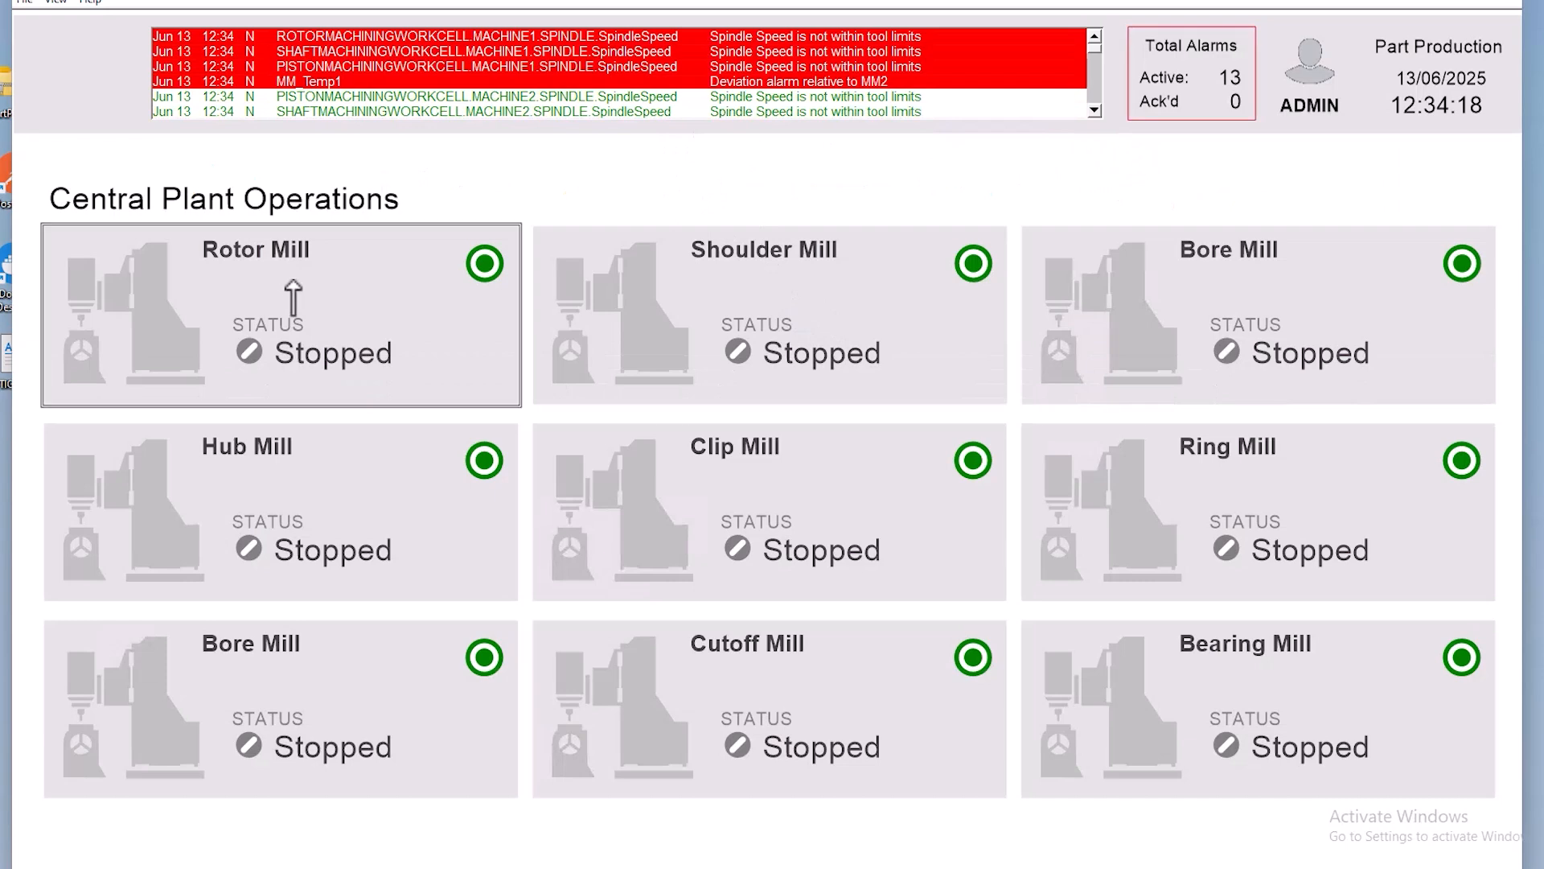
click(293, 297)
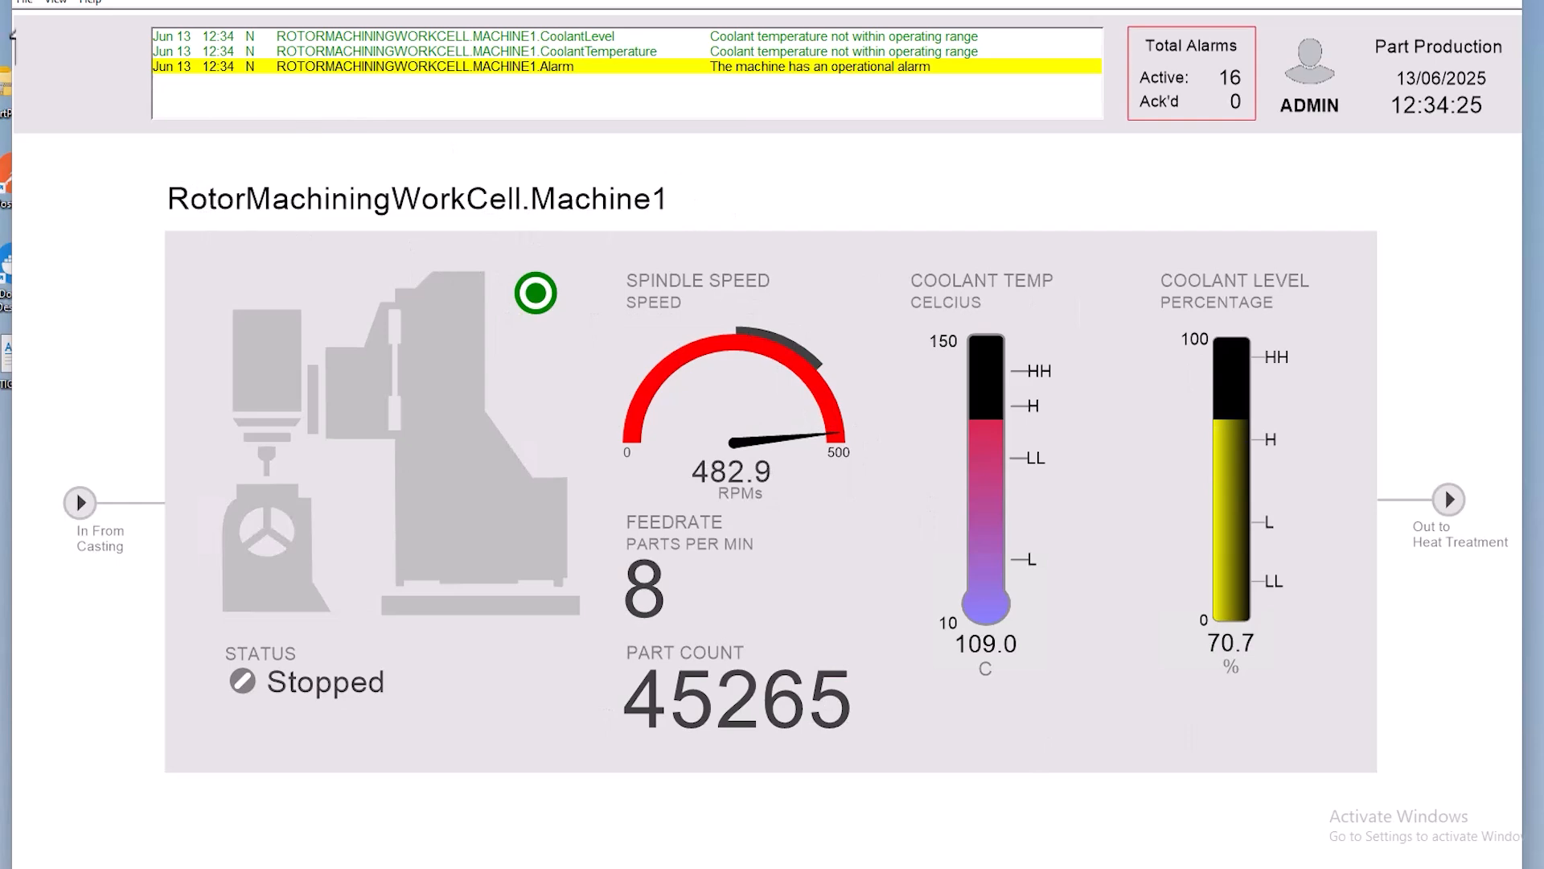
mouse_move(16, 30)
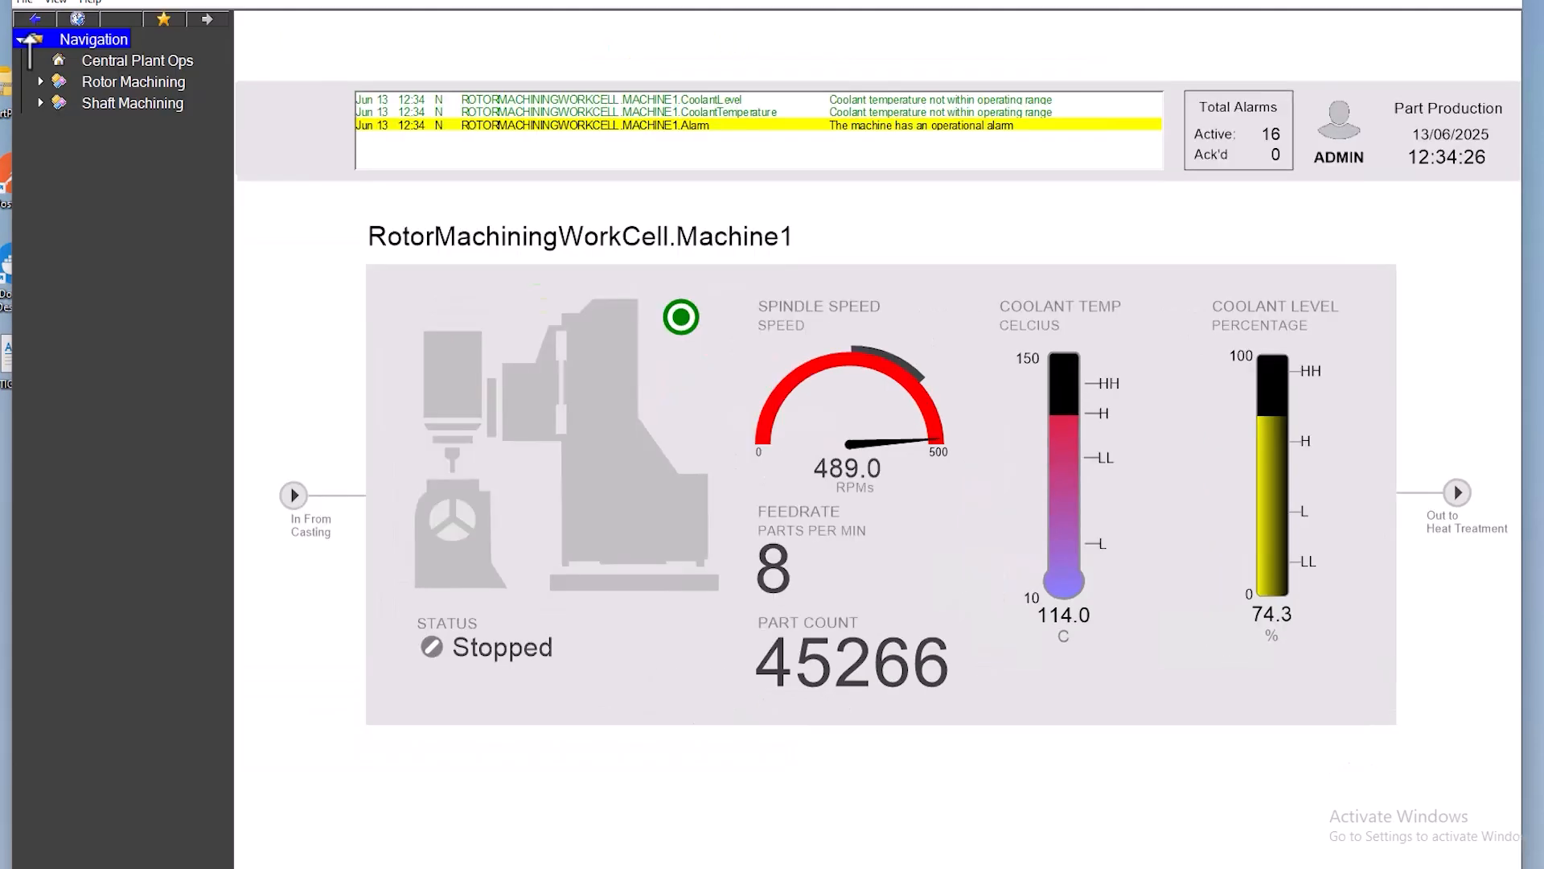
click(40, 82)
click(130, 128)
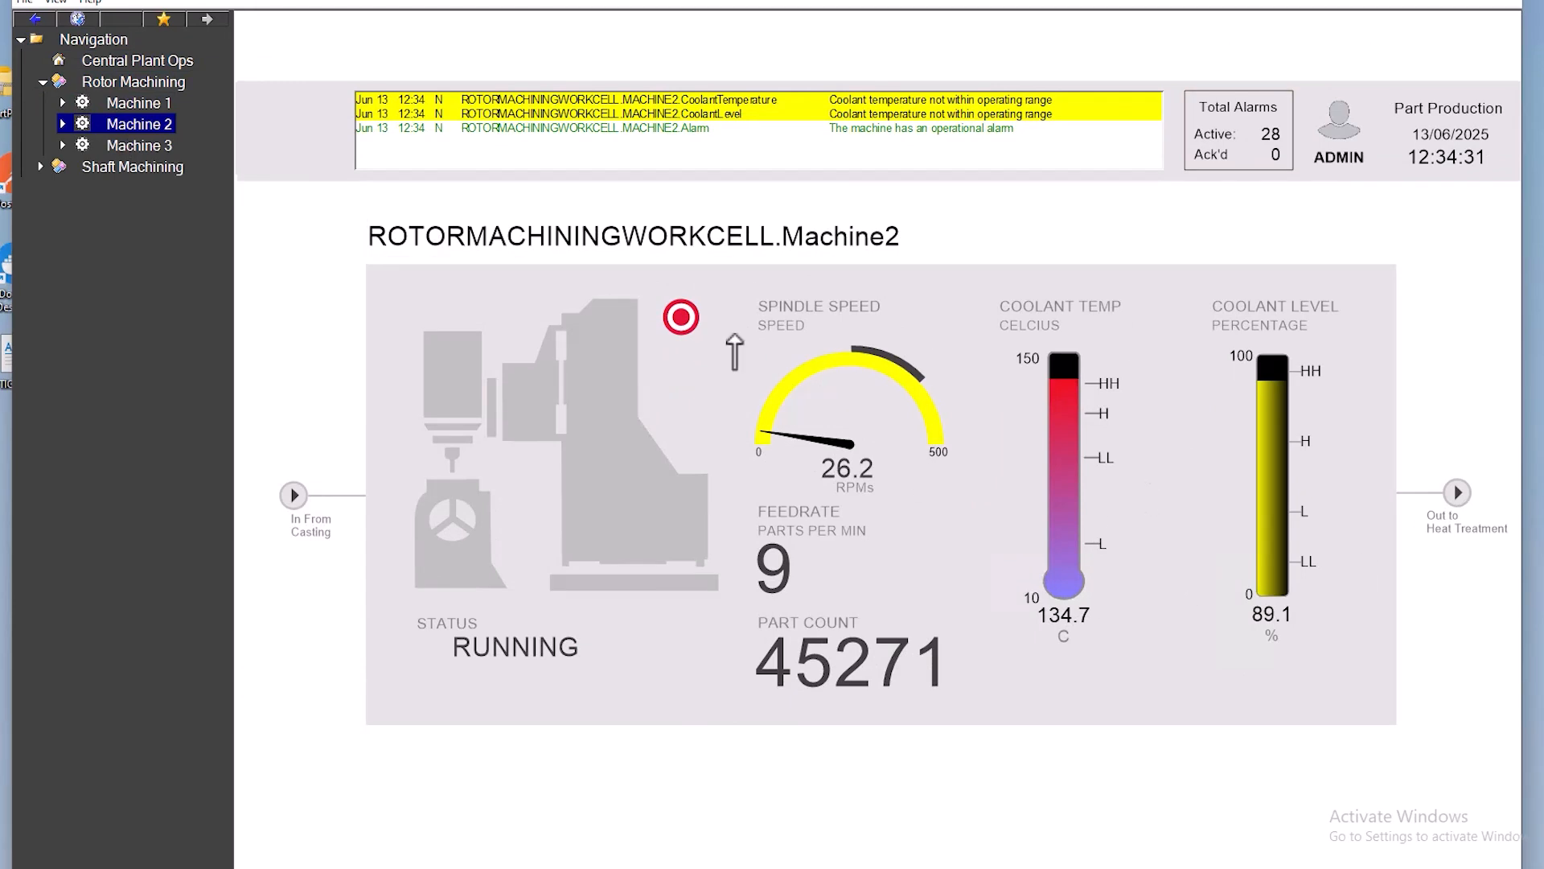
click(161, 146)
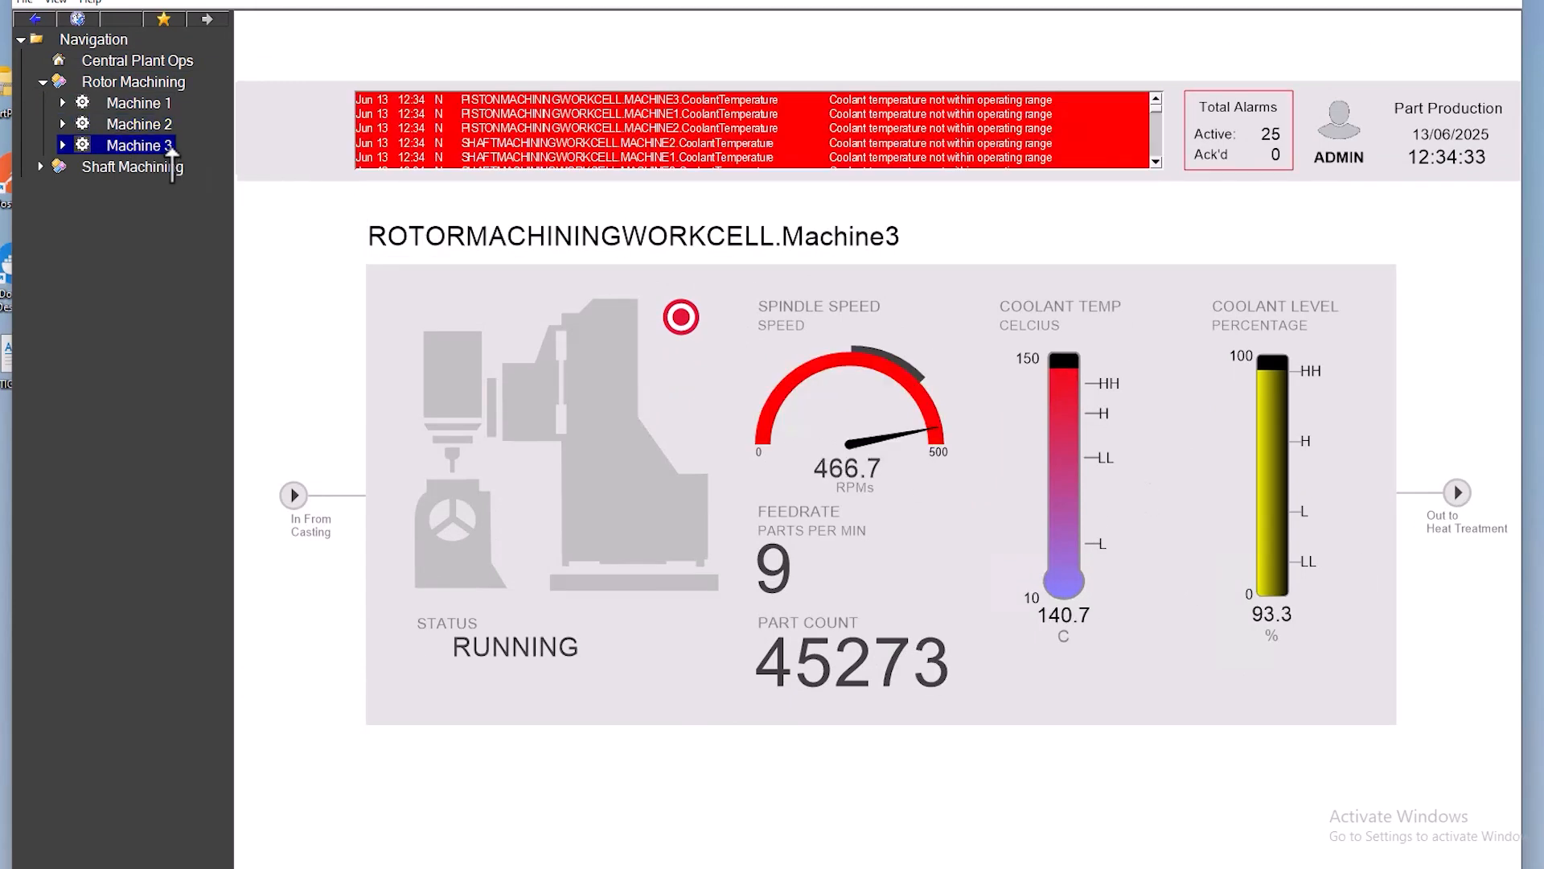
- Expand Shaft Machining in the runtime navigation and view its Machine 2 and Machine 1 screens
click(39, 169)
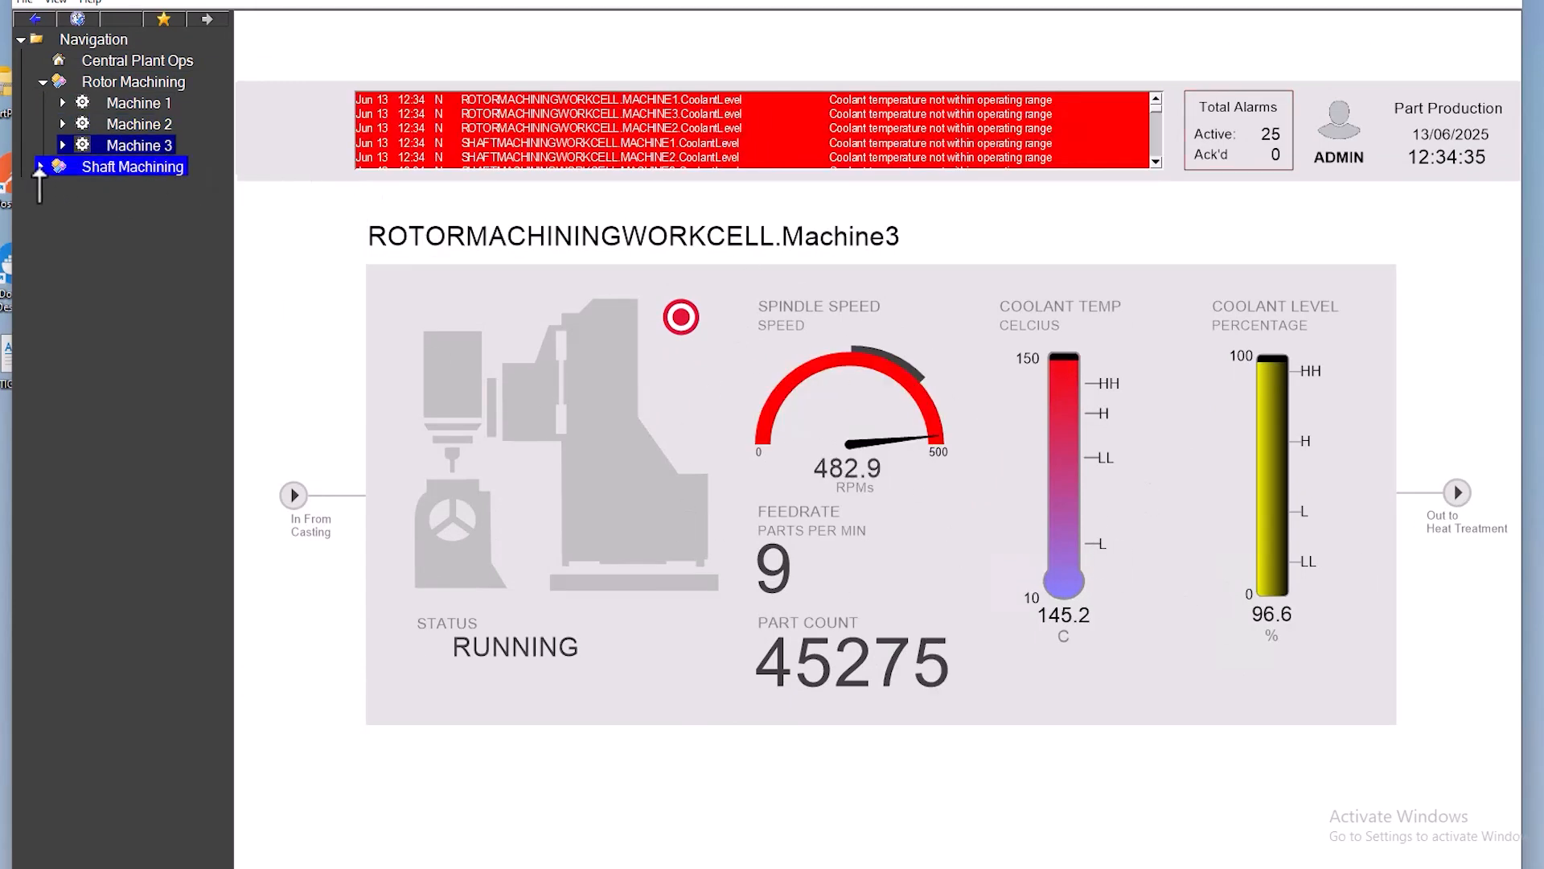
click(40, 169)
click(133, 210)
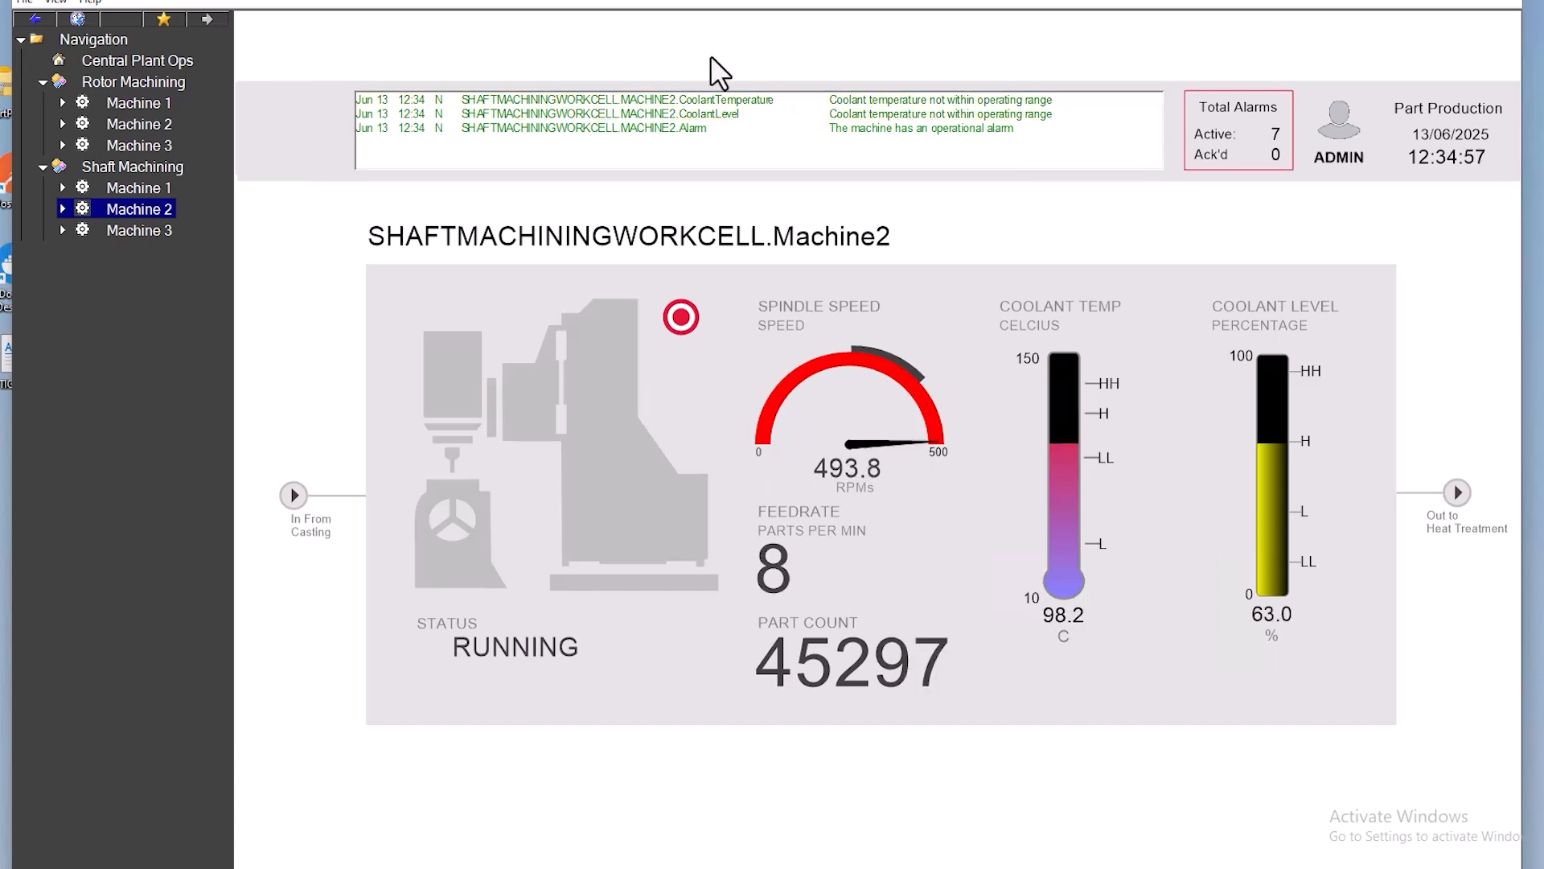
click(147, 188)
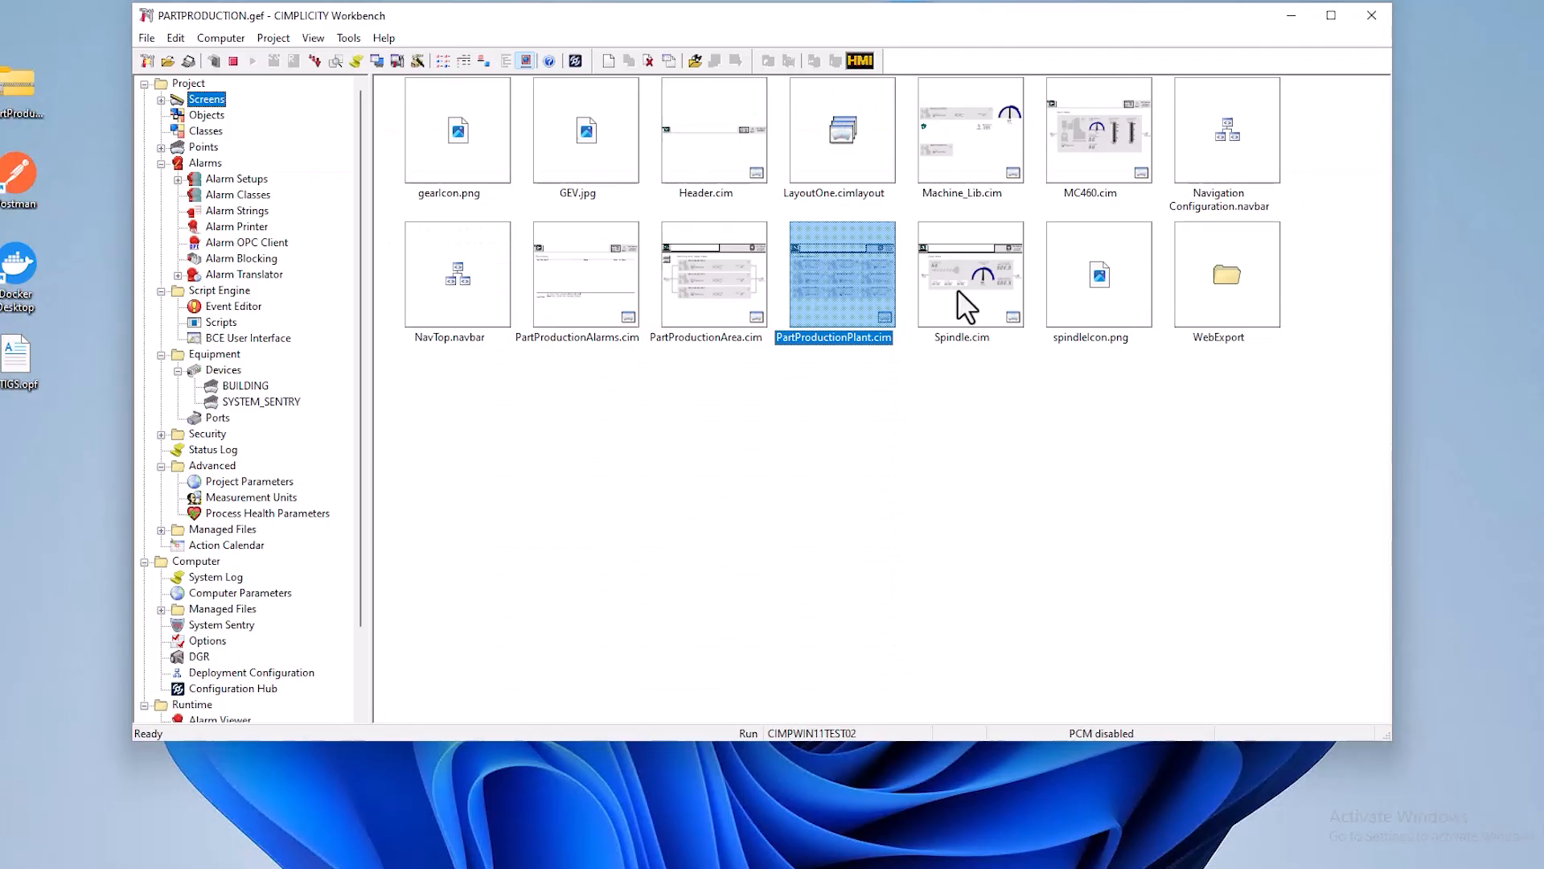
- Open the Machine_Lib.cim screen for editing and open the group of the RPM dial gauge
click(977, 148)
right_click(978, 148)
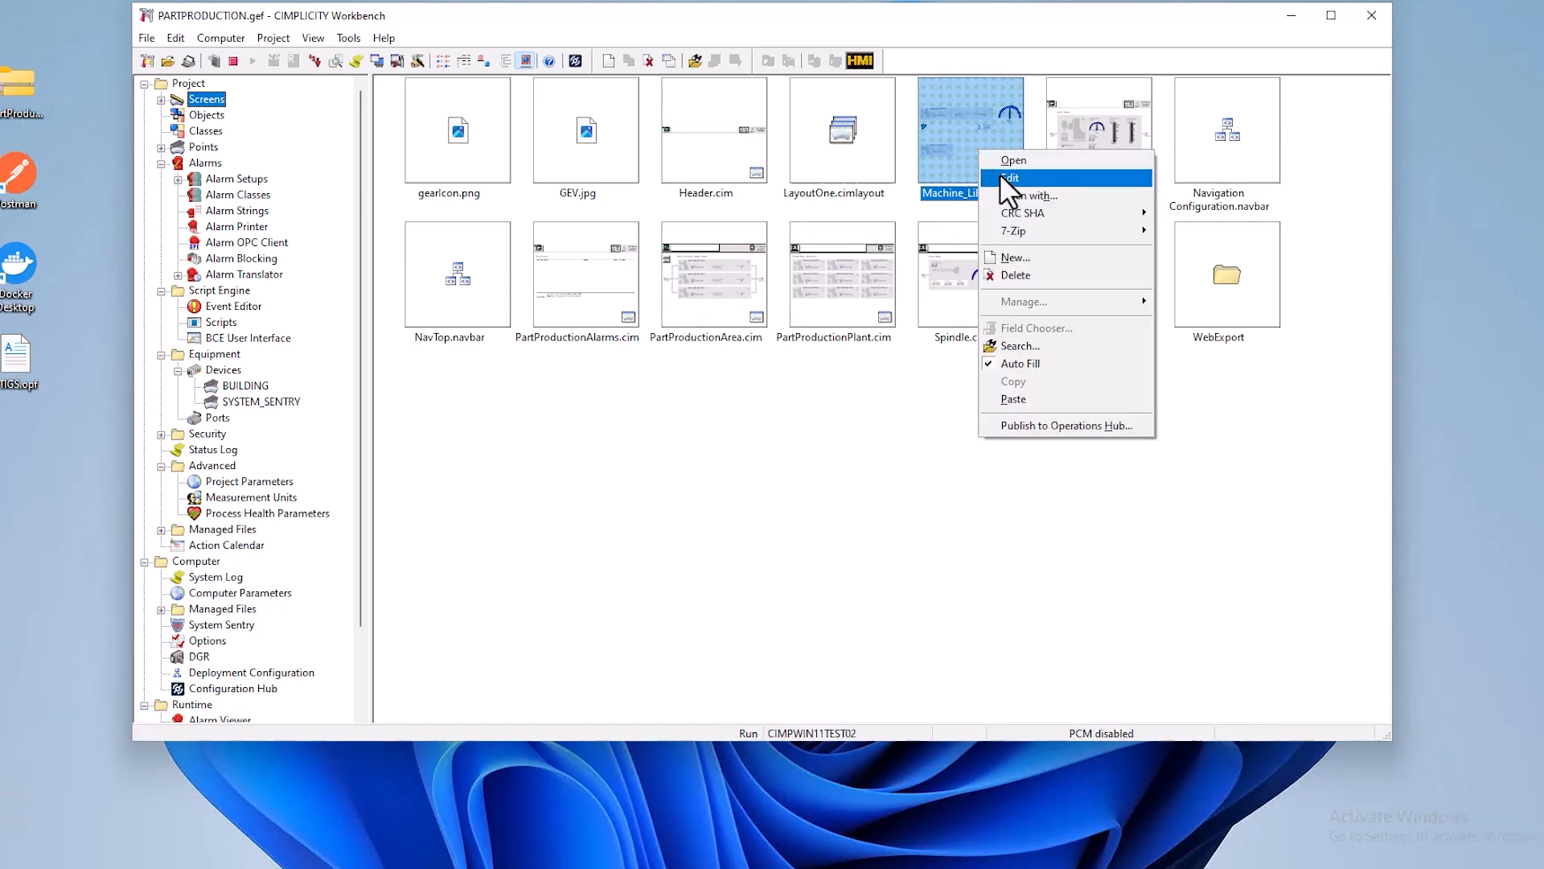
click(1001, 174)
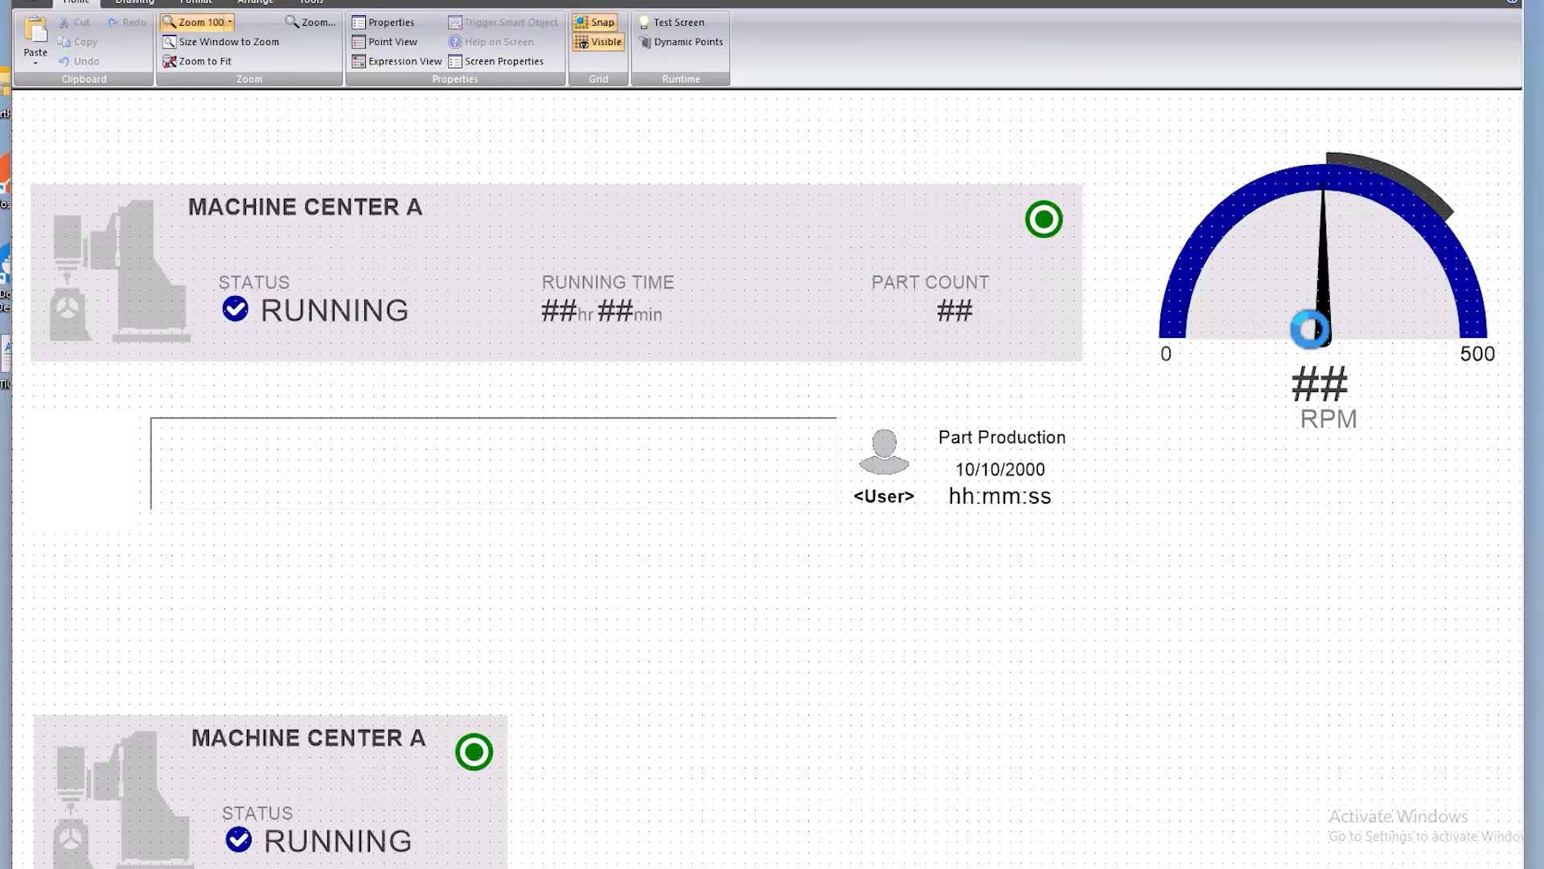
click(1326, 335)
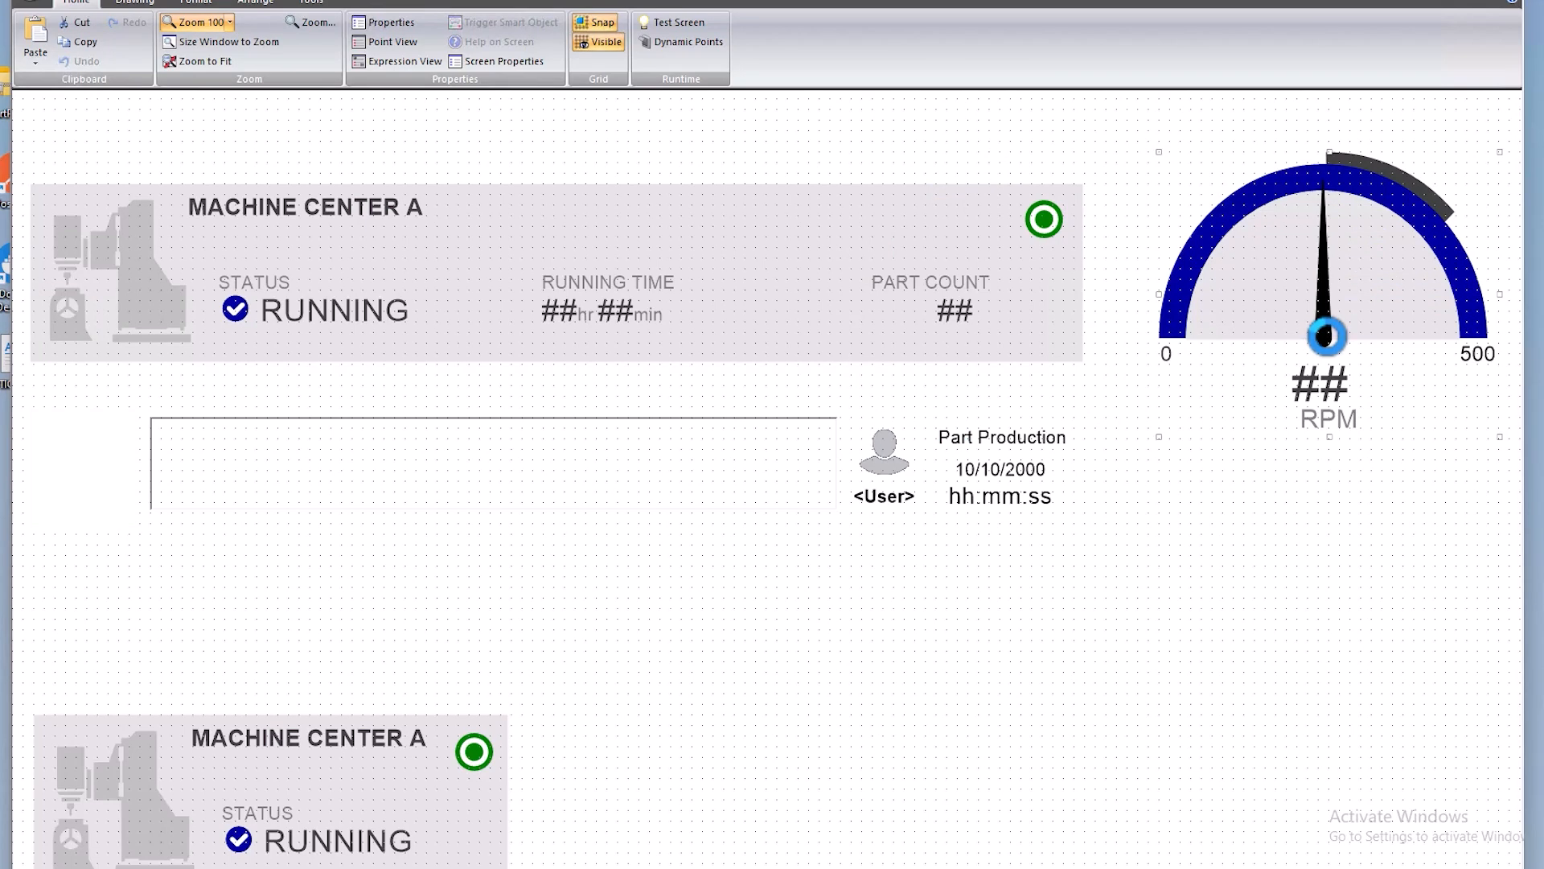
right_click(1326, 334)
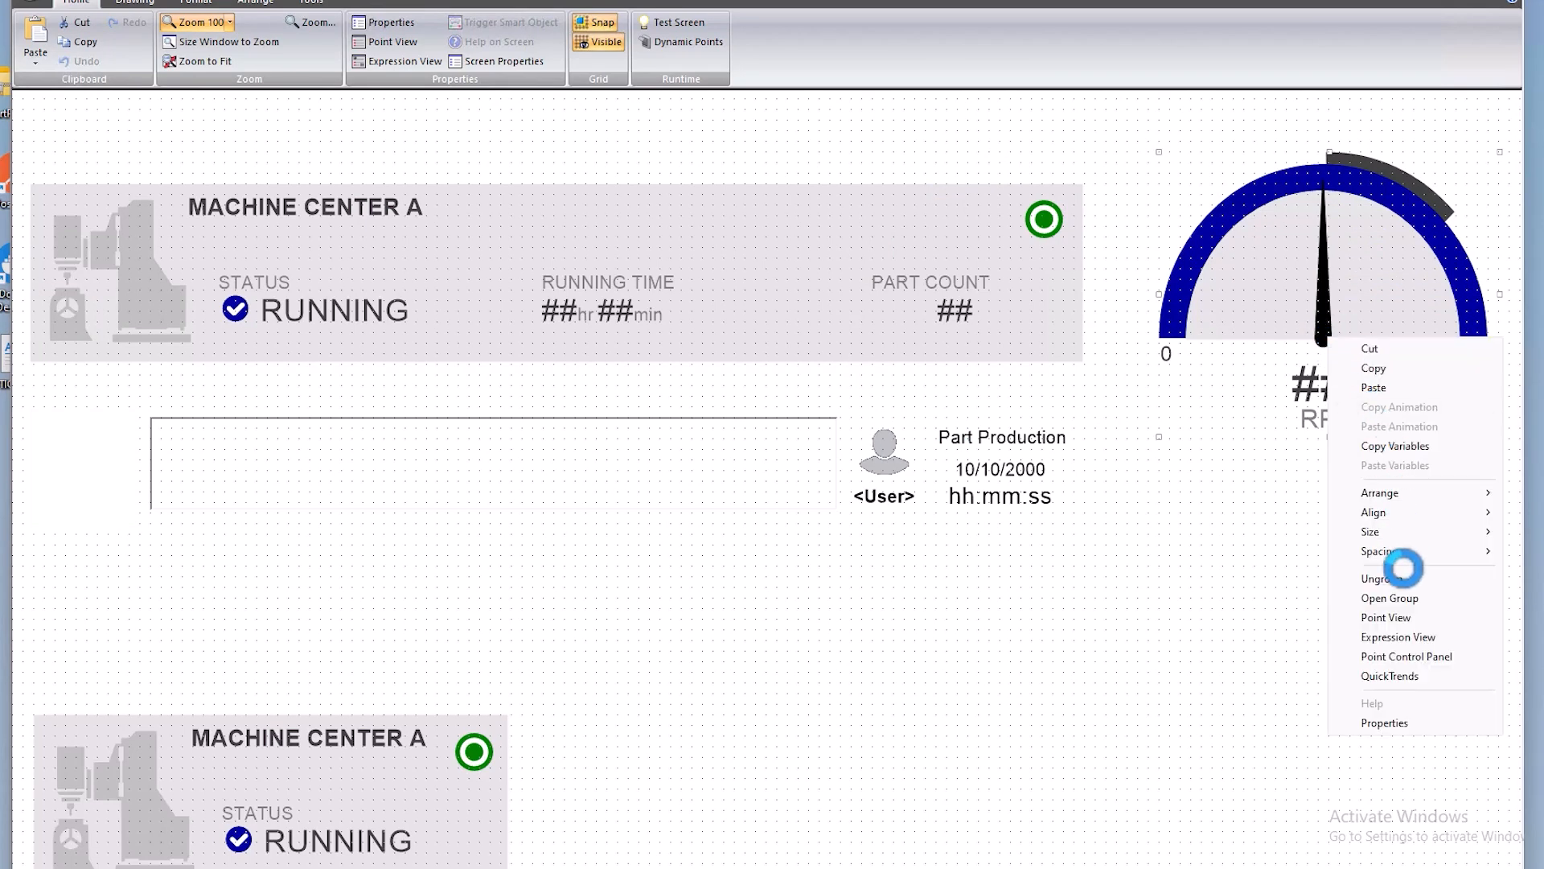
click(1402, 595)
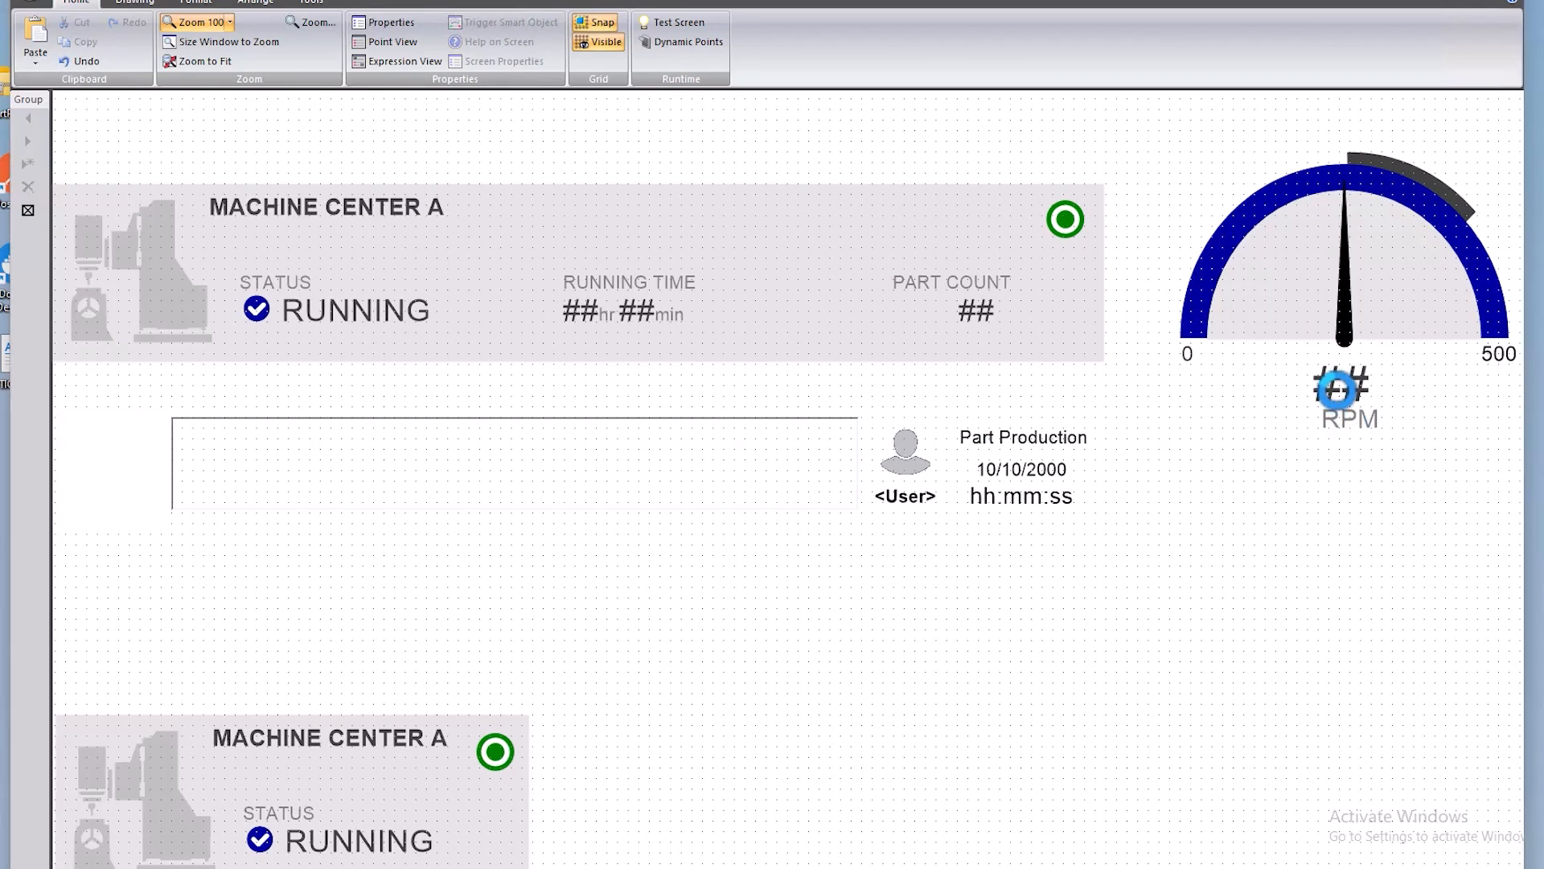
- Check the display expression of the RPM value in its properties, cancel, and close Machine_Lib.cim without saving changes
double_click(1338, 390)
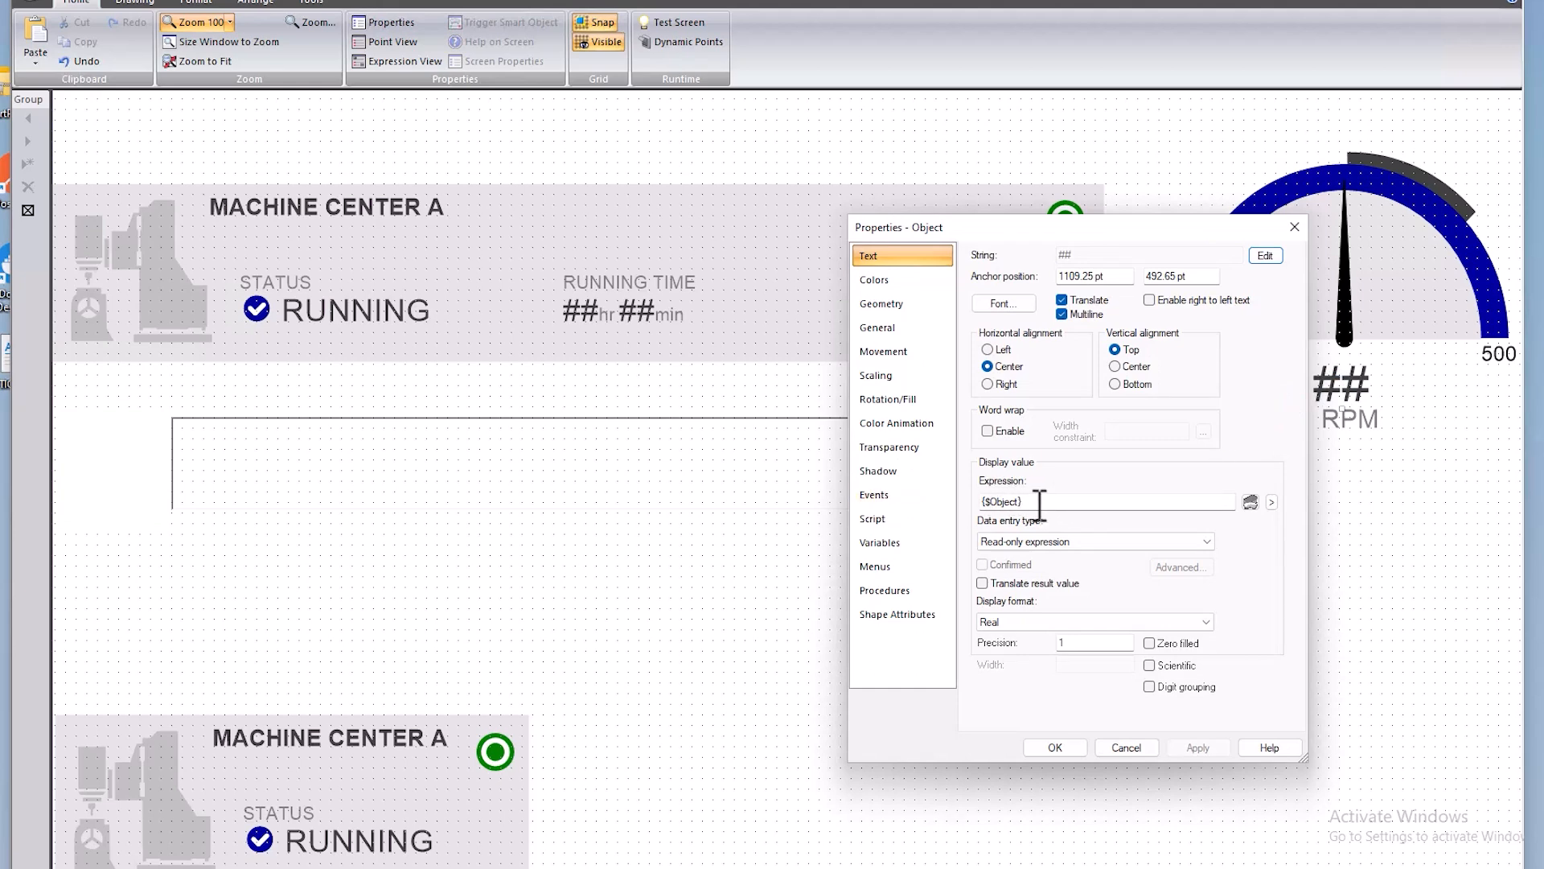
click(1126, 741)
click(1122, 747)
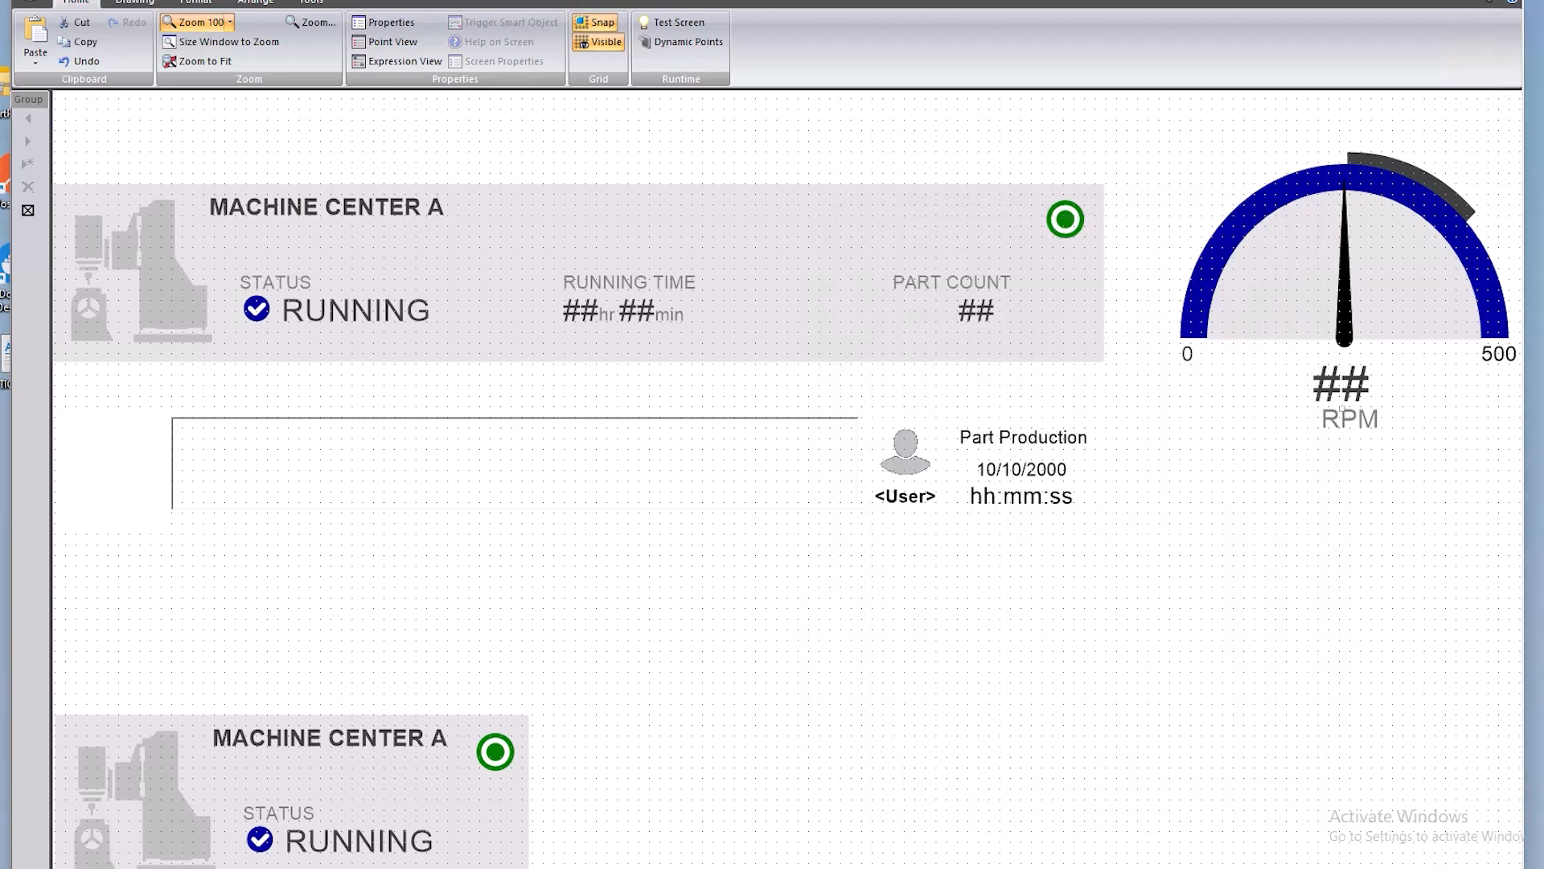
click(1501, 0)
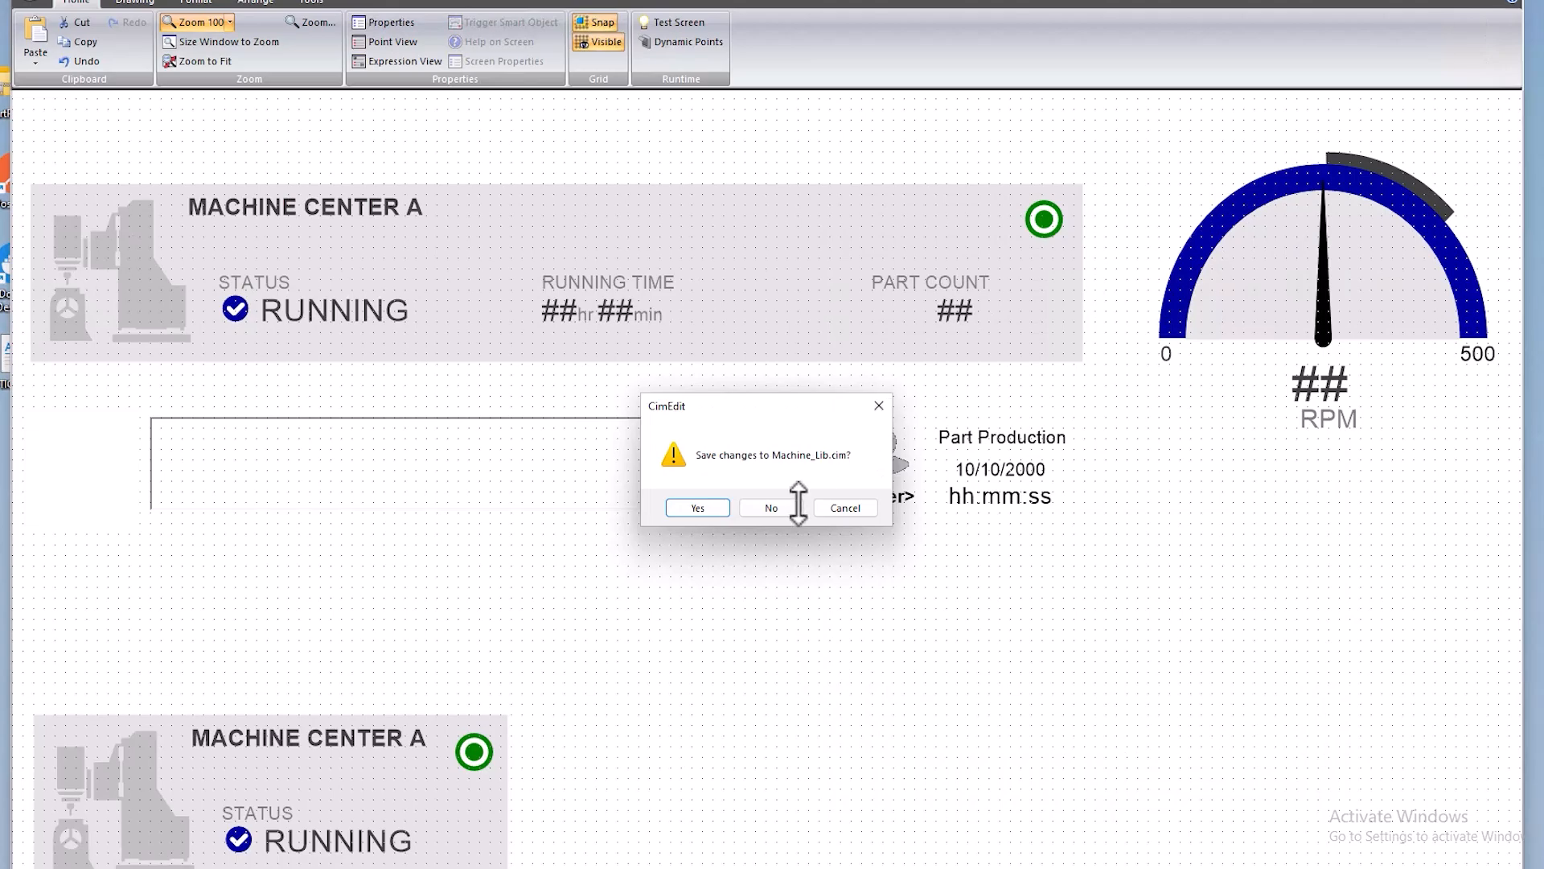
click(759, 508)
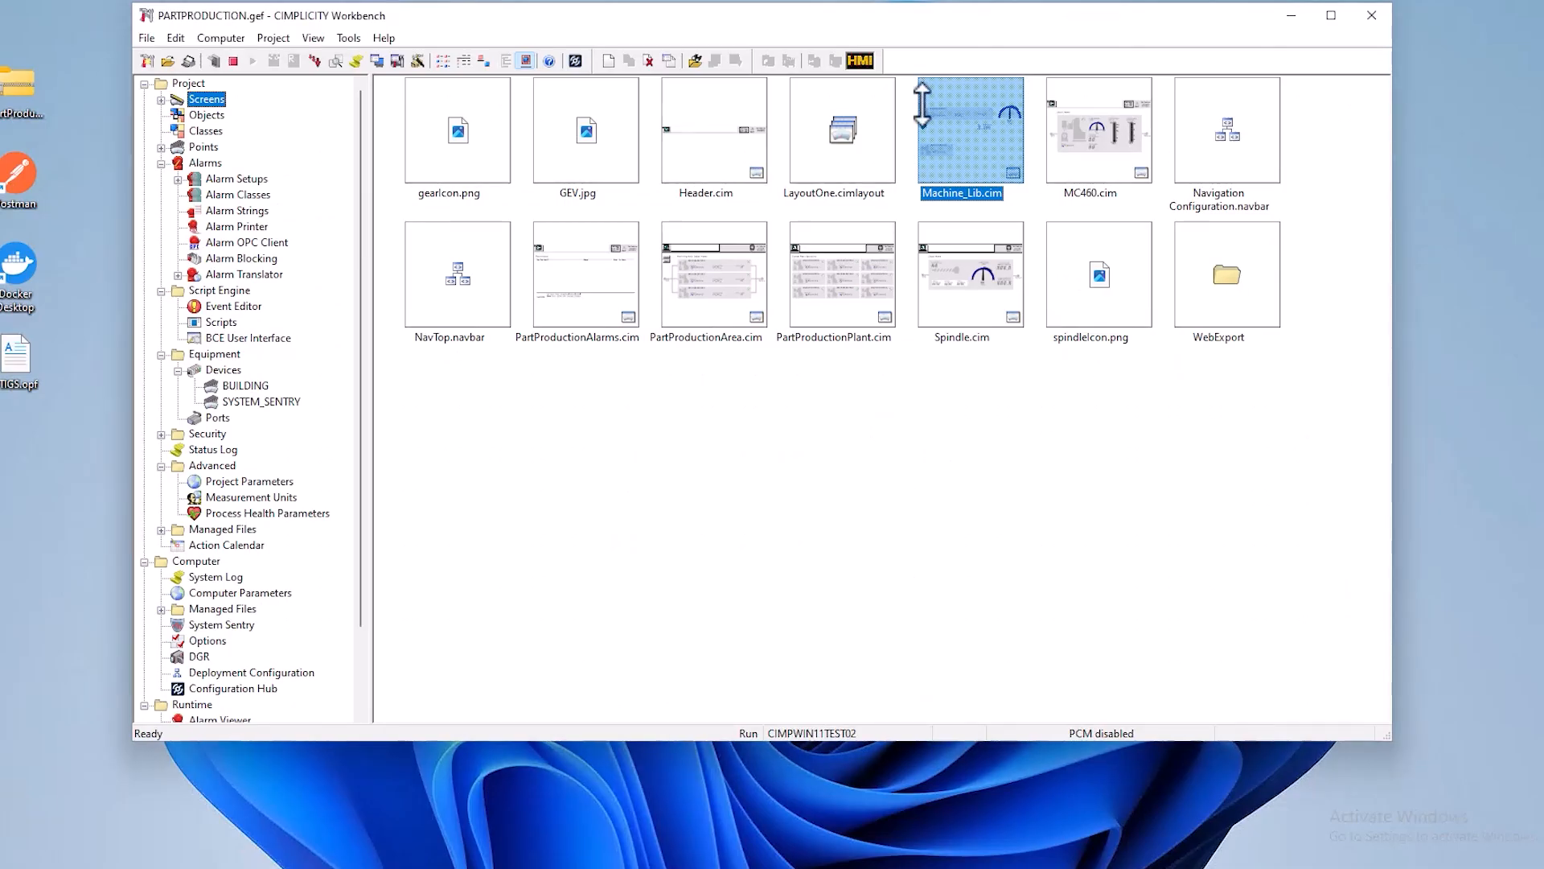
- Open the Header.cim screen for editing, open its header group to inspect the elements, and close the screen
click(1115, 155)
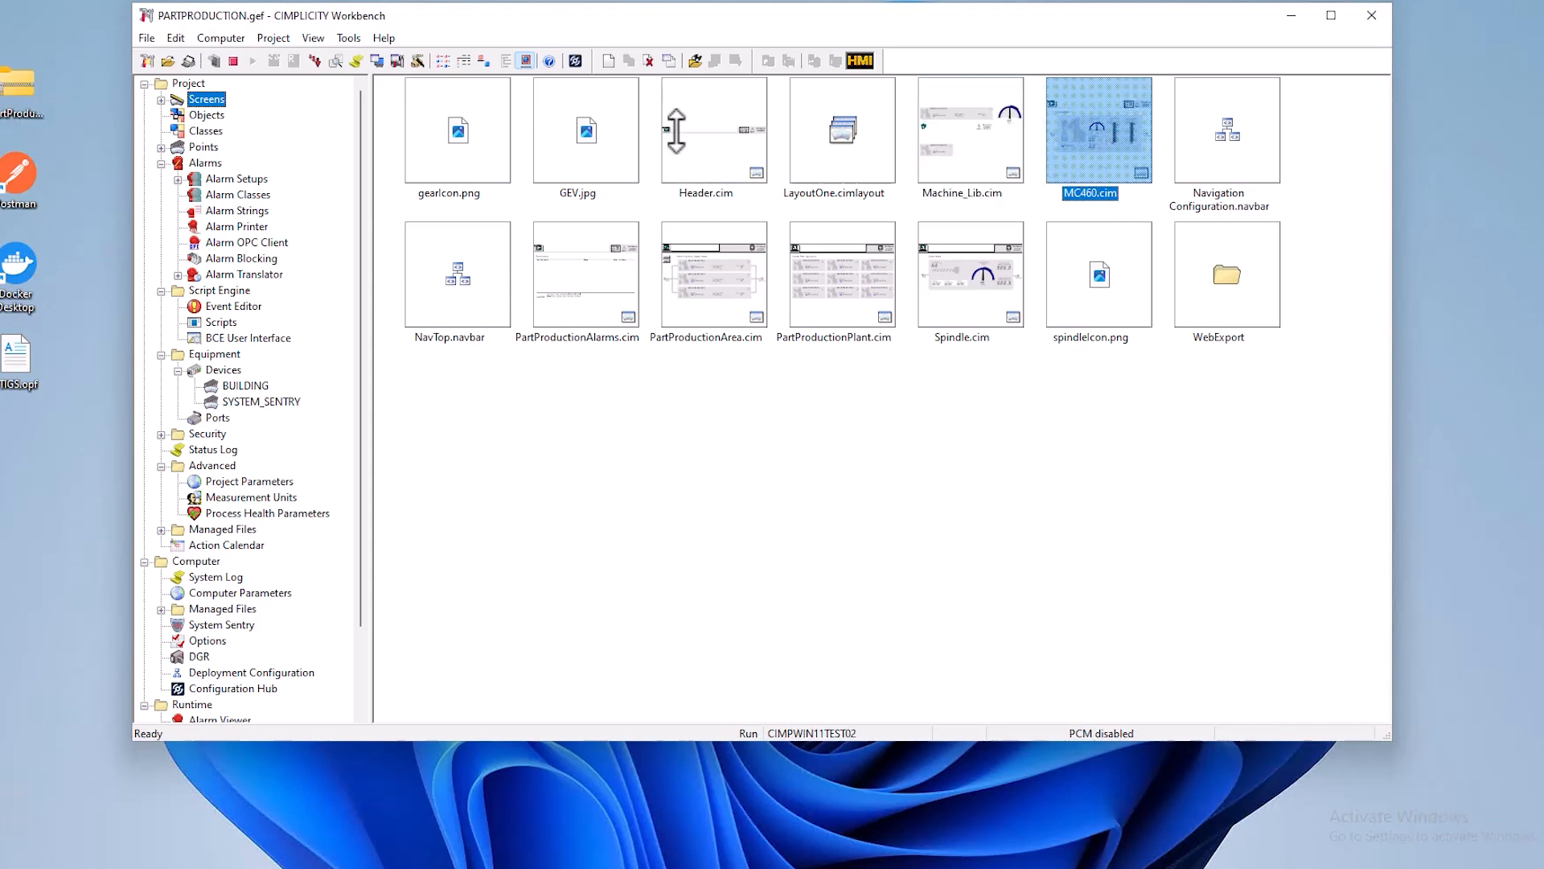
right_click(726, 145)
click(787, 173)
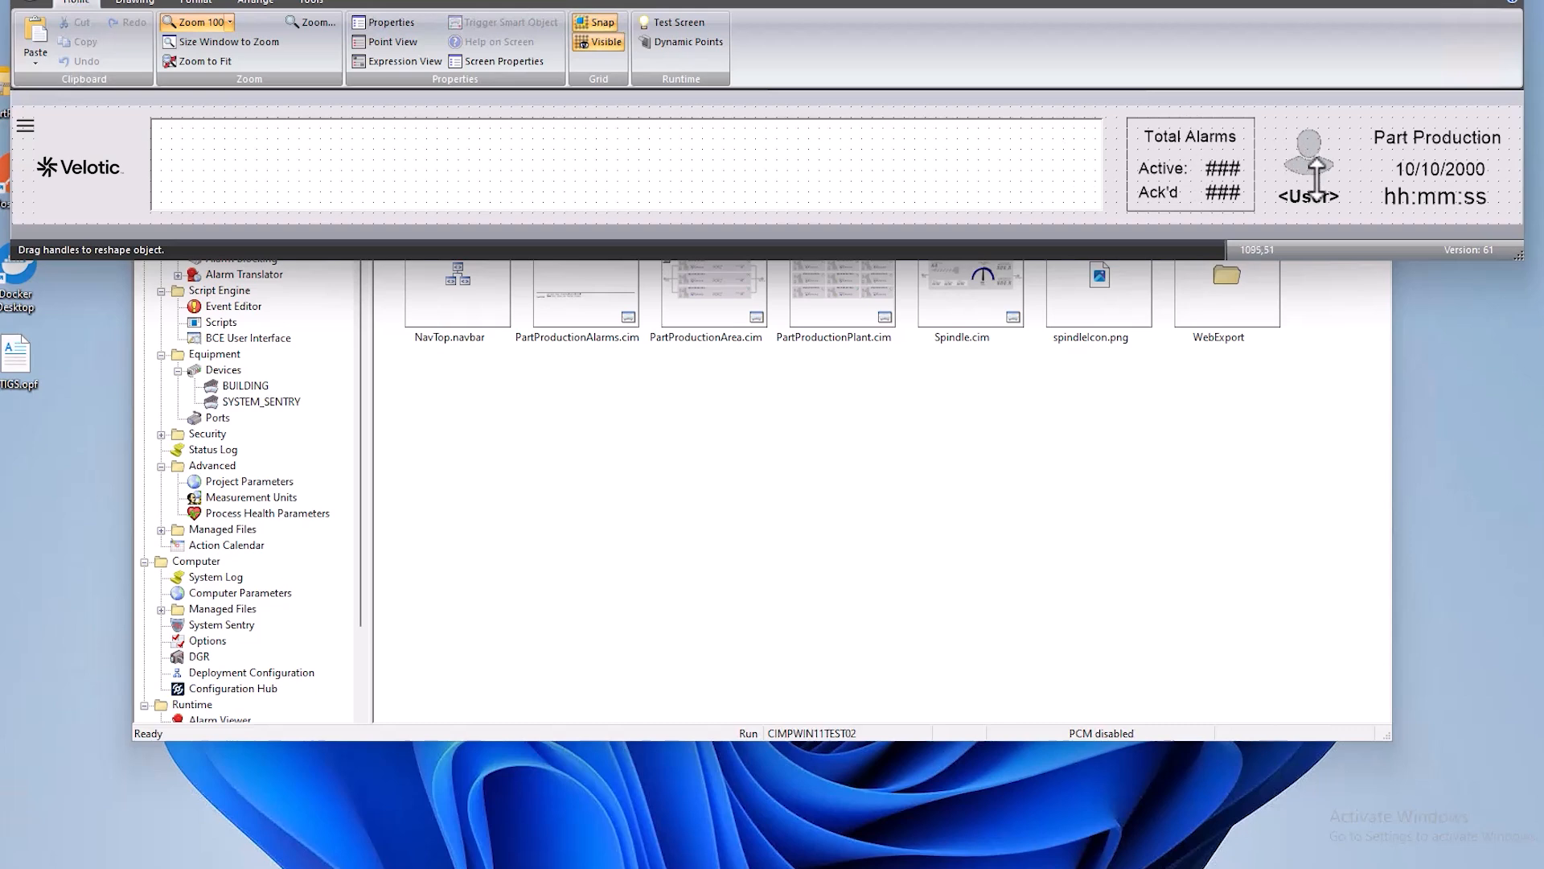
click(1212, 136)
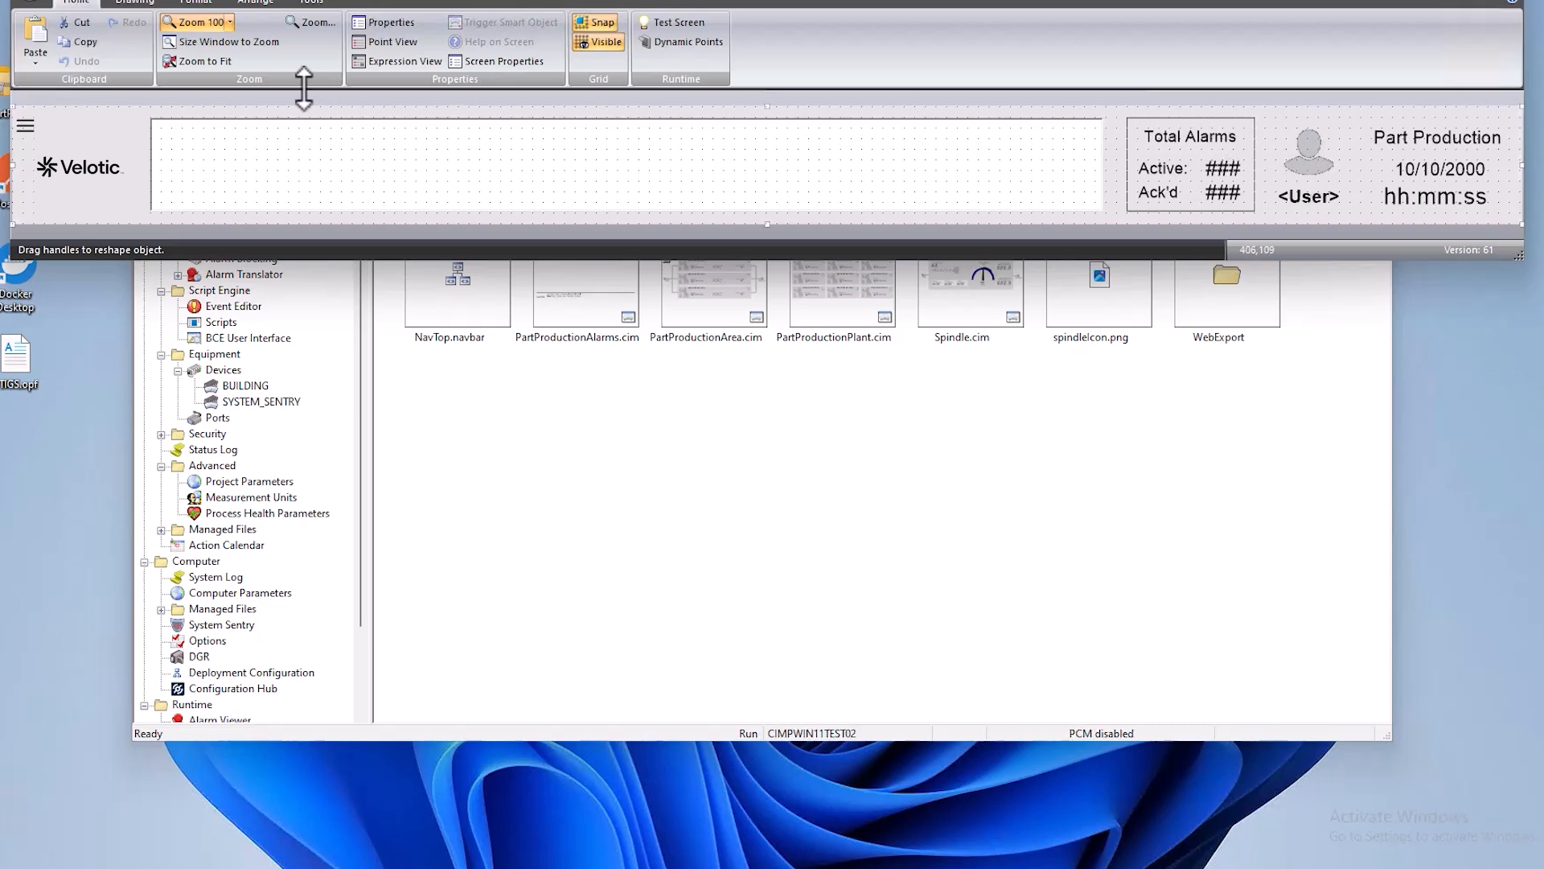
right_click(203, 108)
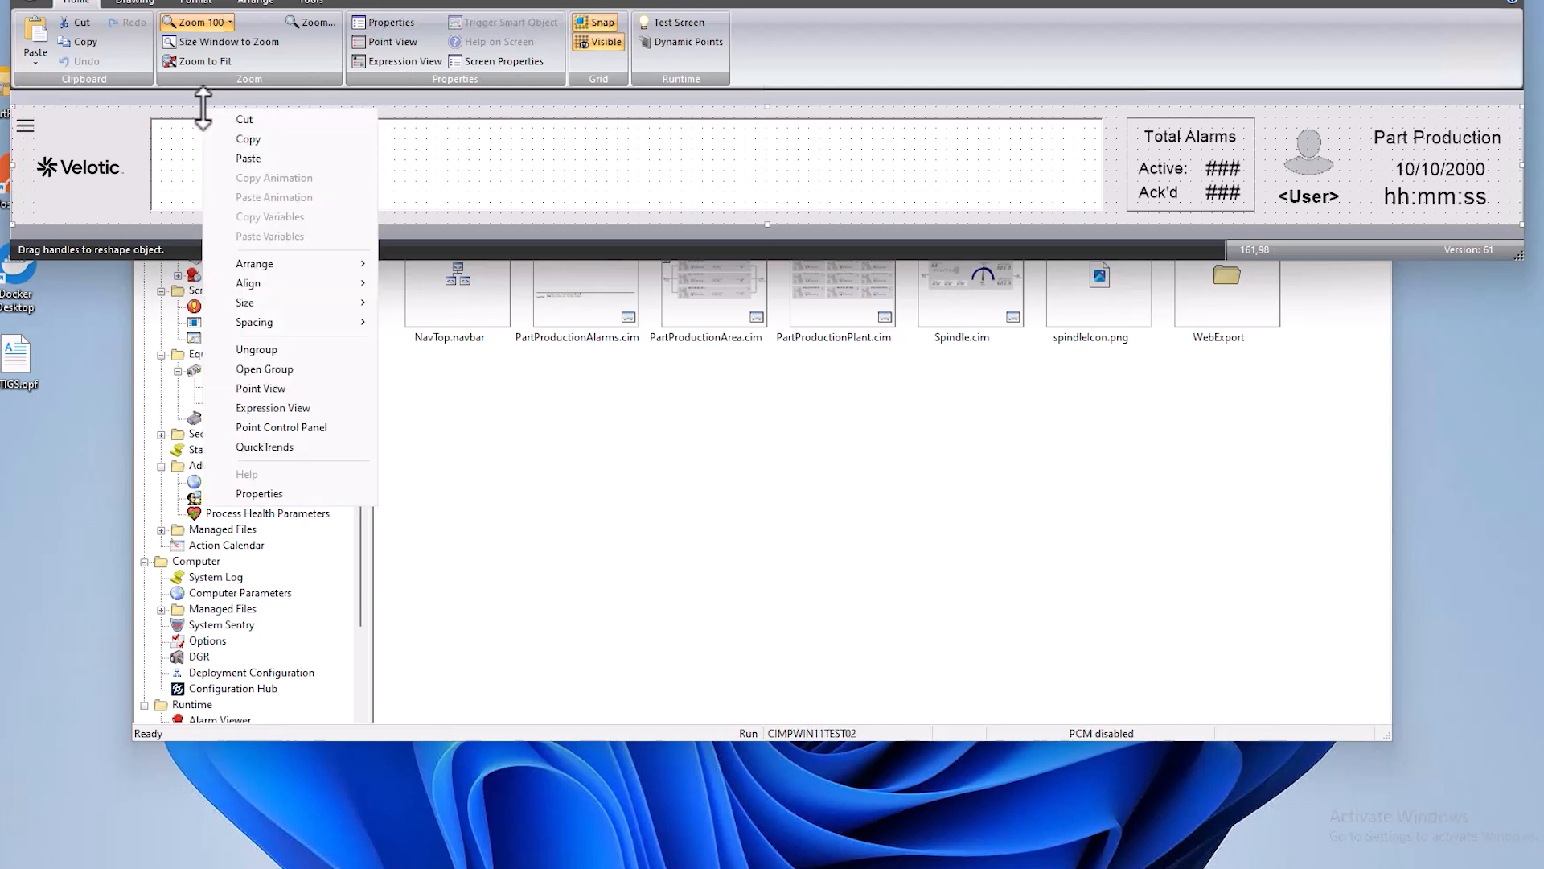
click(278, 368)
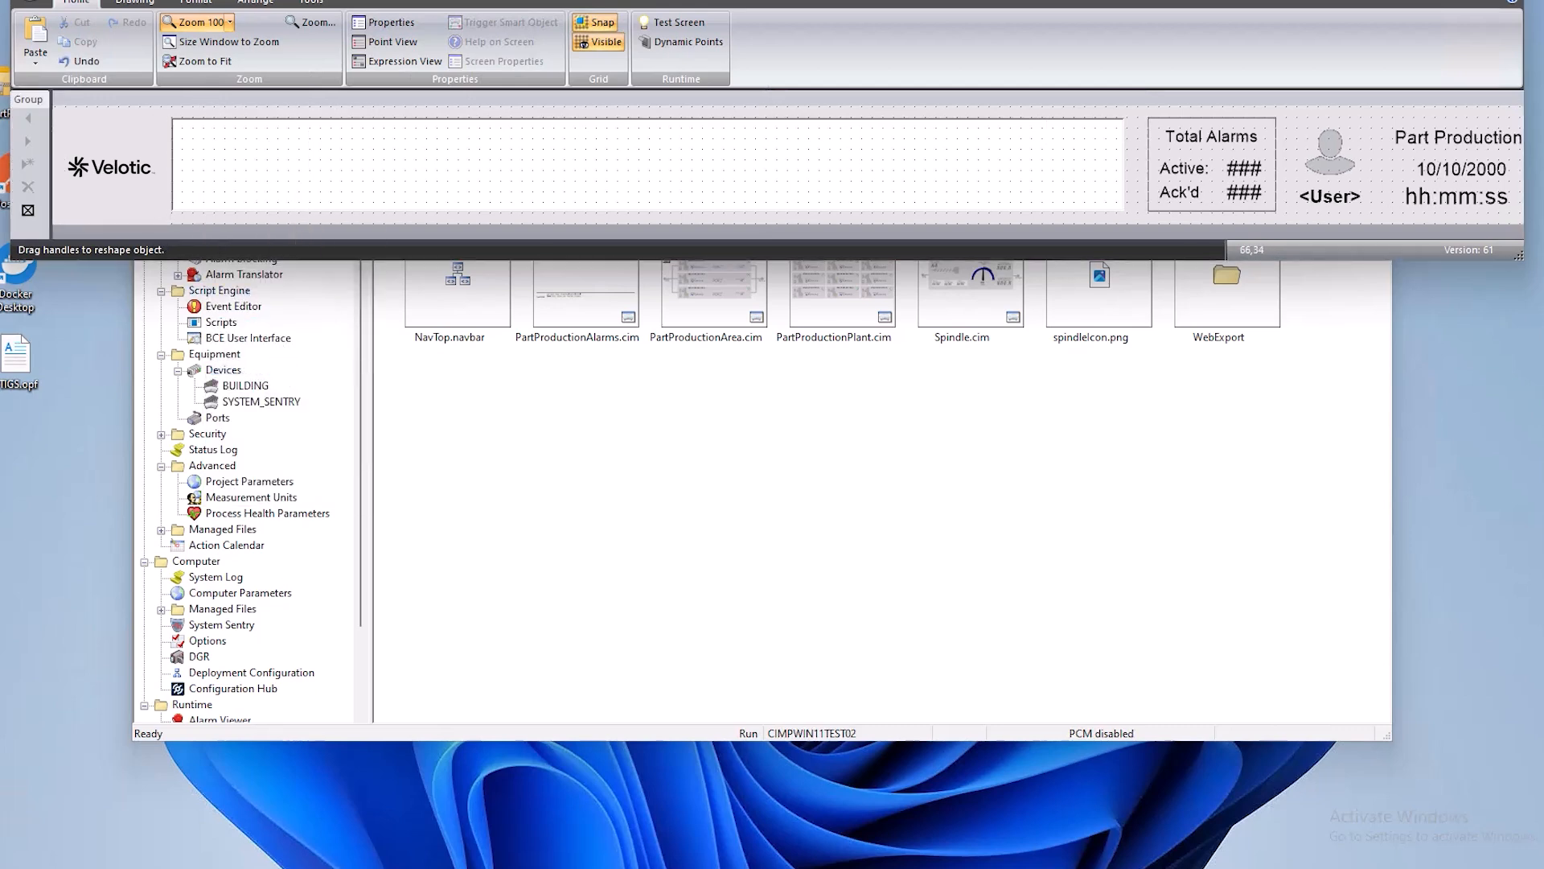
click(124, 179)
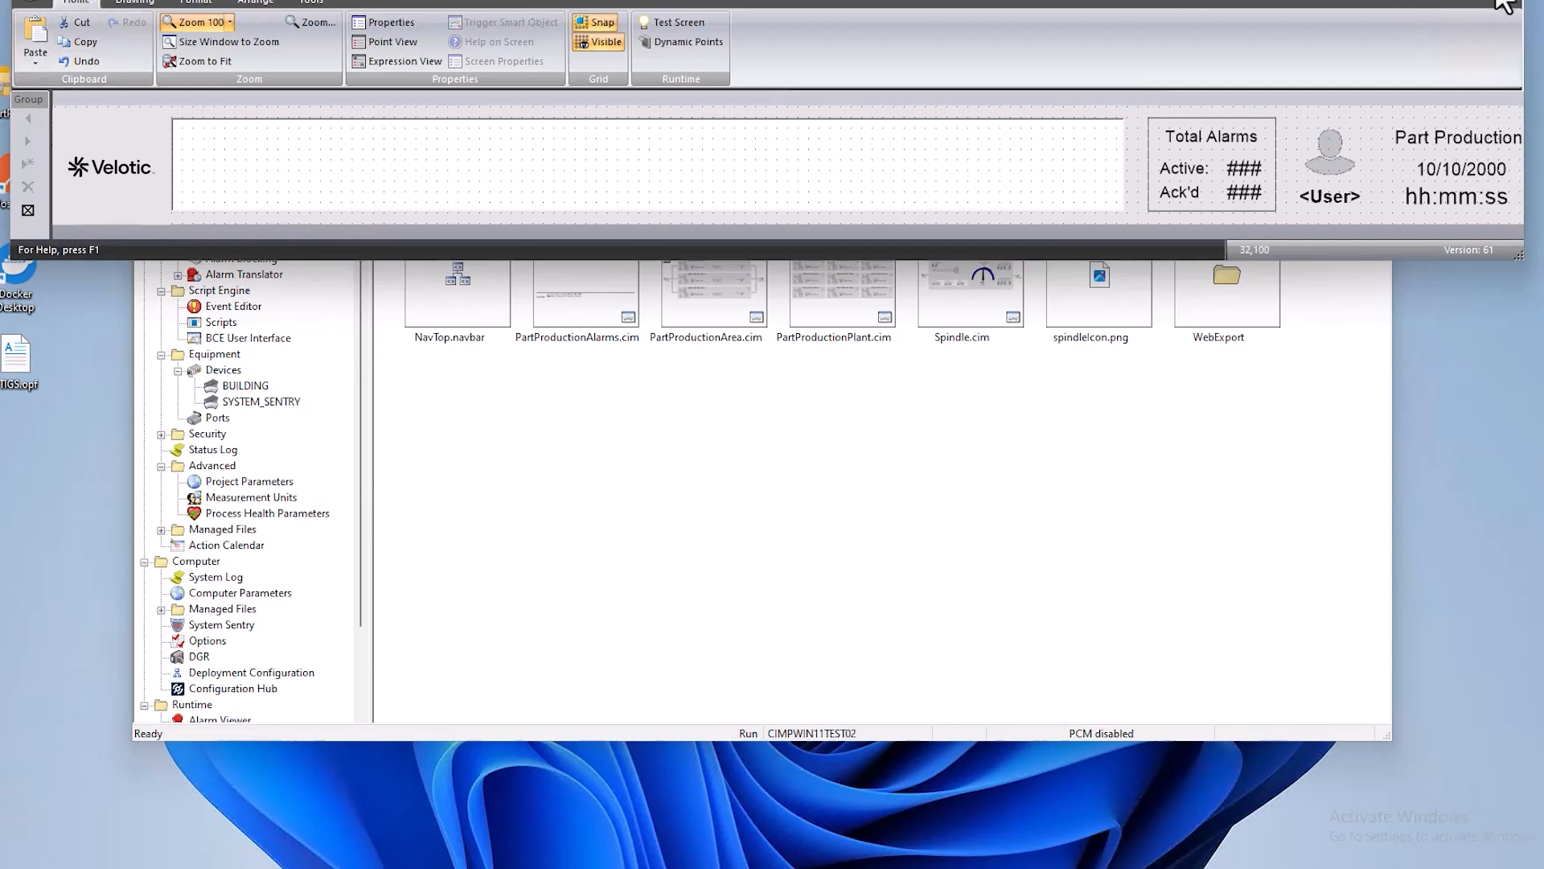
click(1499, 2)
click(717, 164)
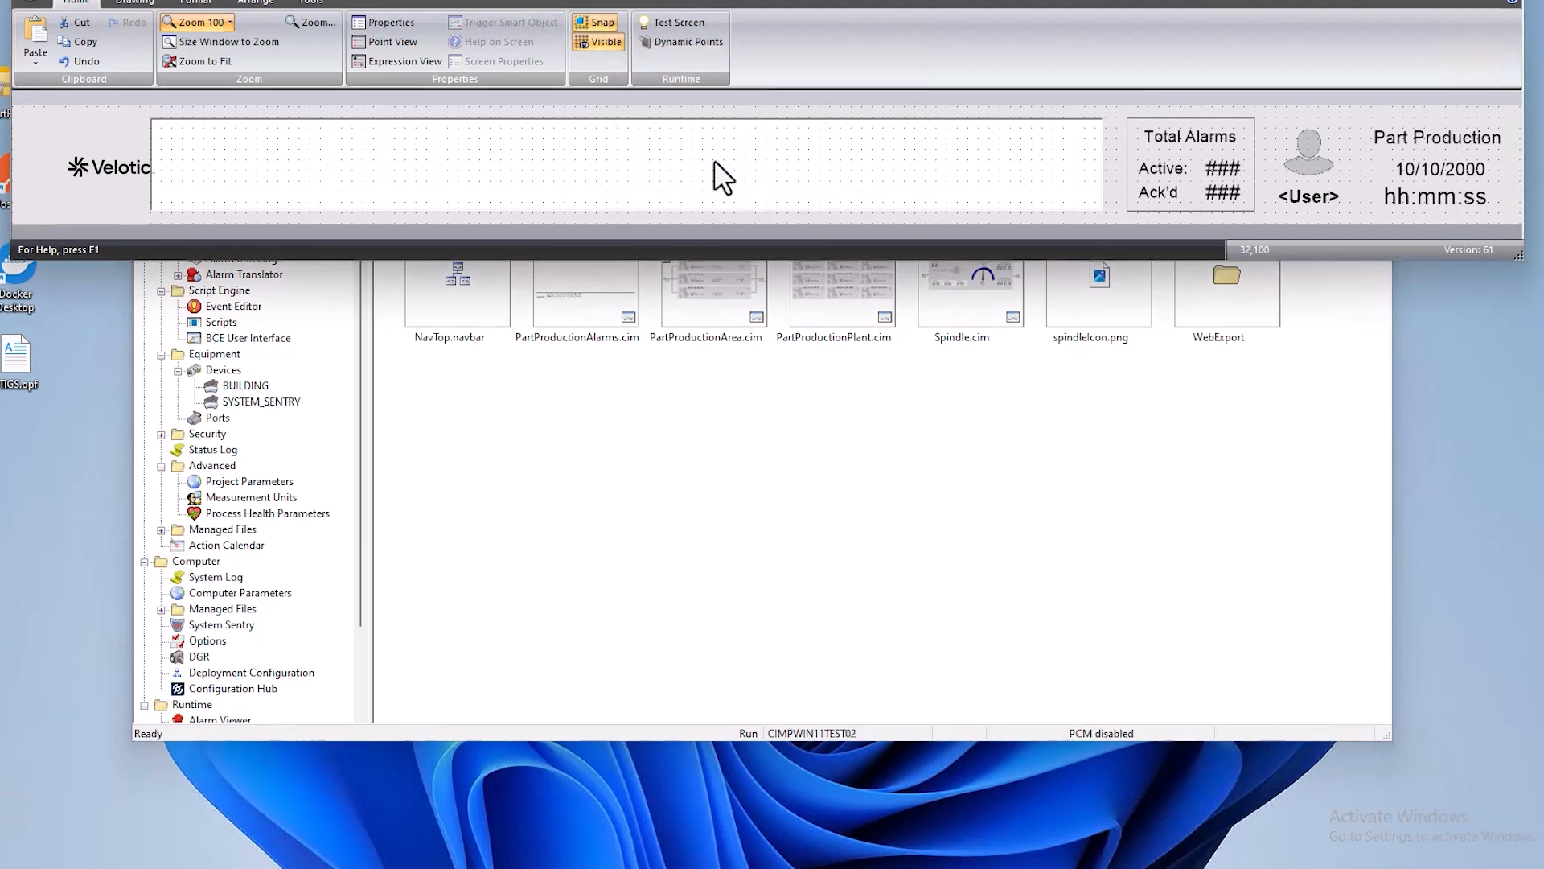
- Run the PartProductionPlant.cim screen to view the header above the Central Plant Operations overview
click(837, 296)
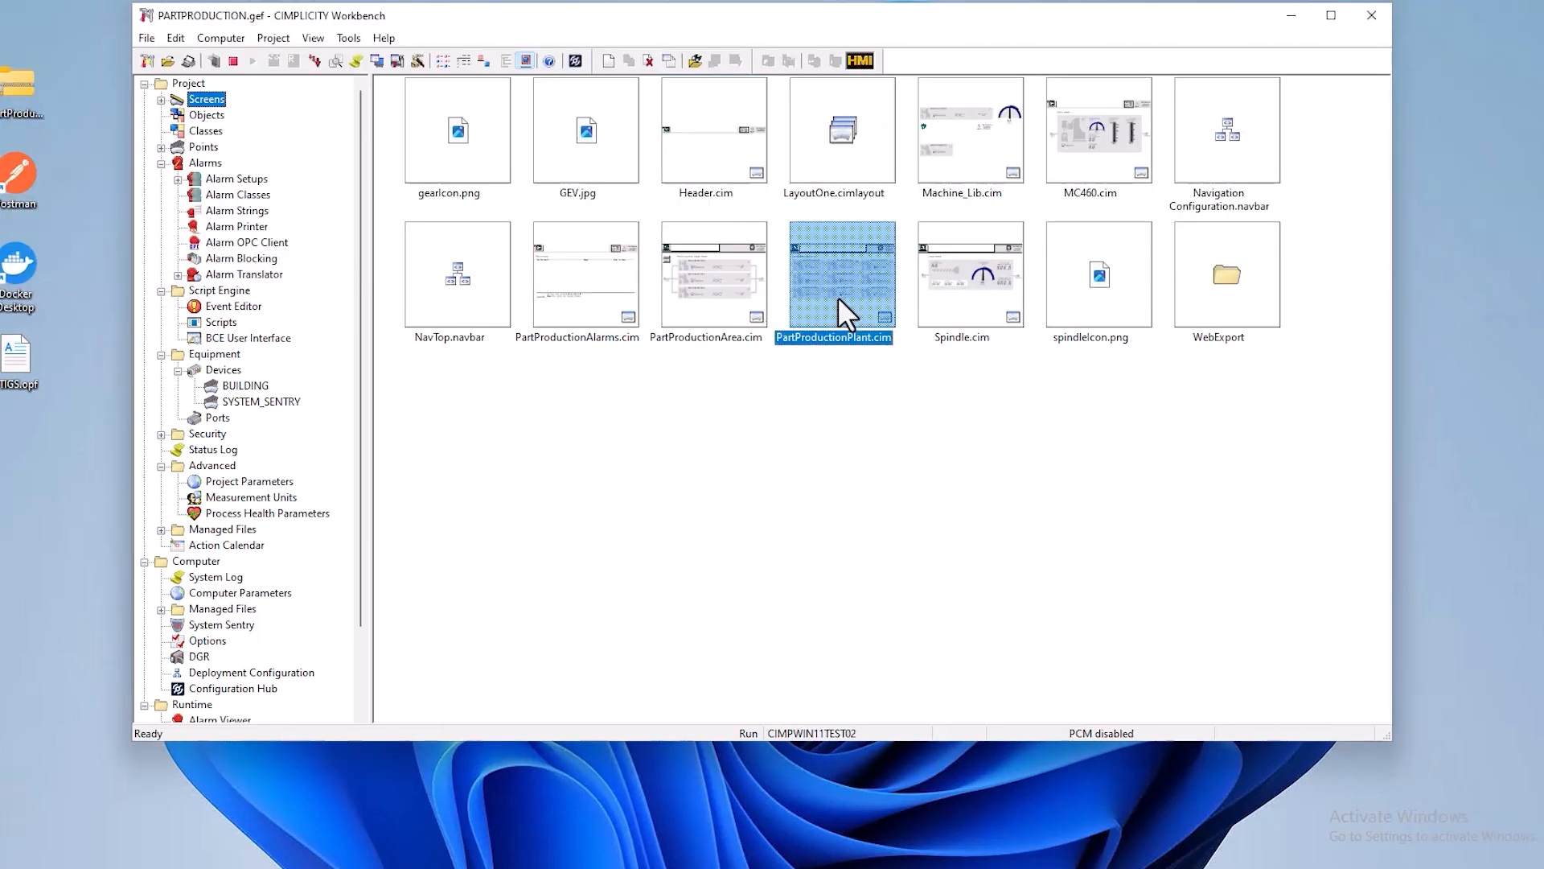
double_click(838, 296)
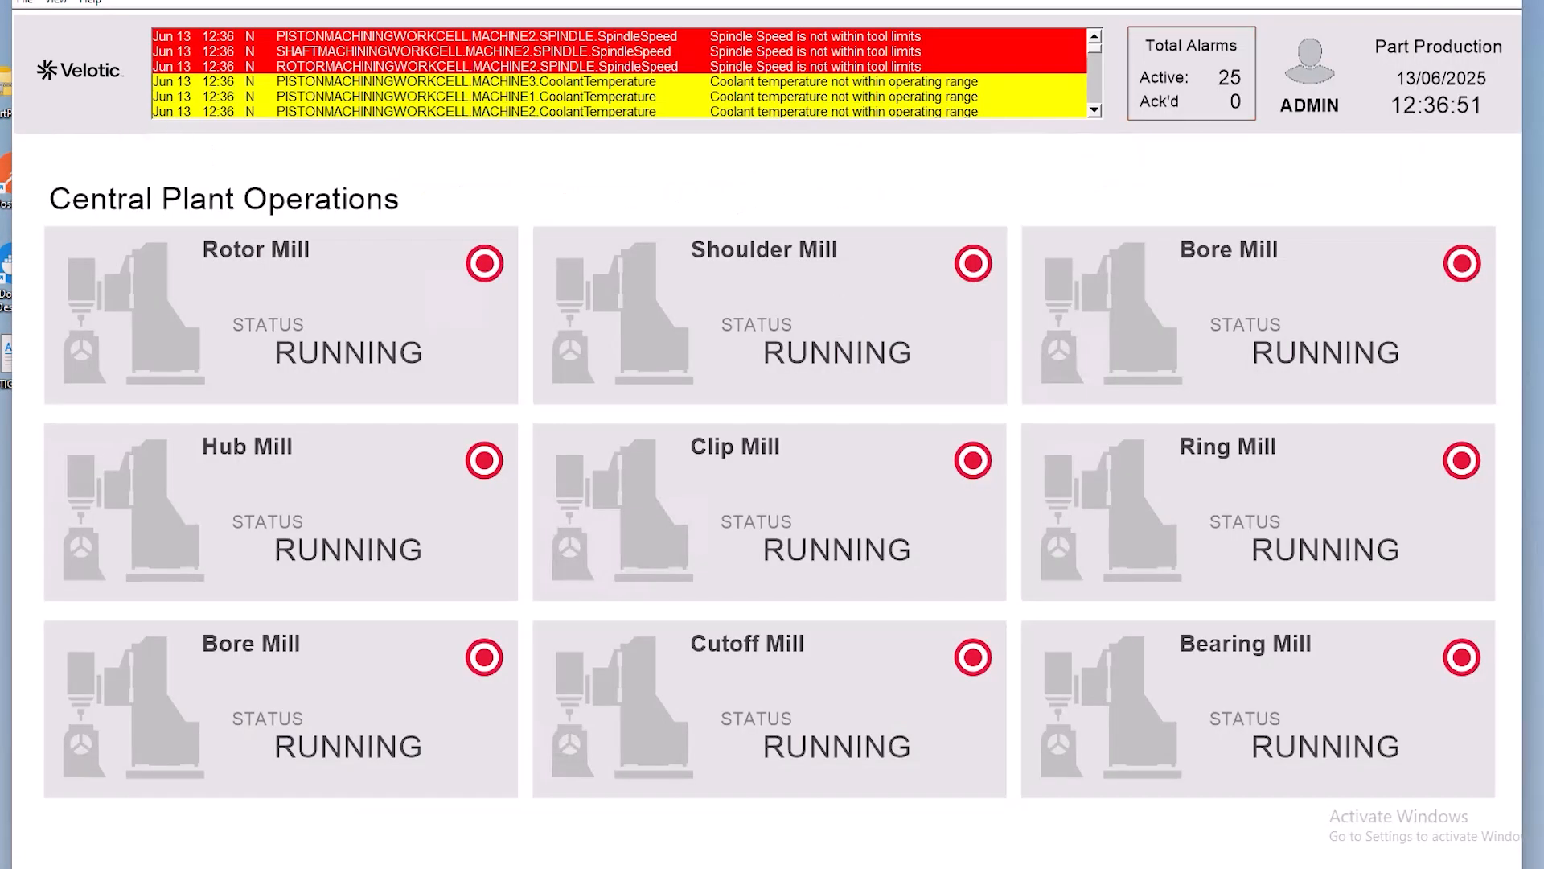